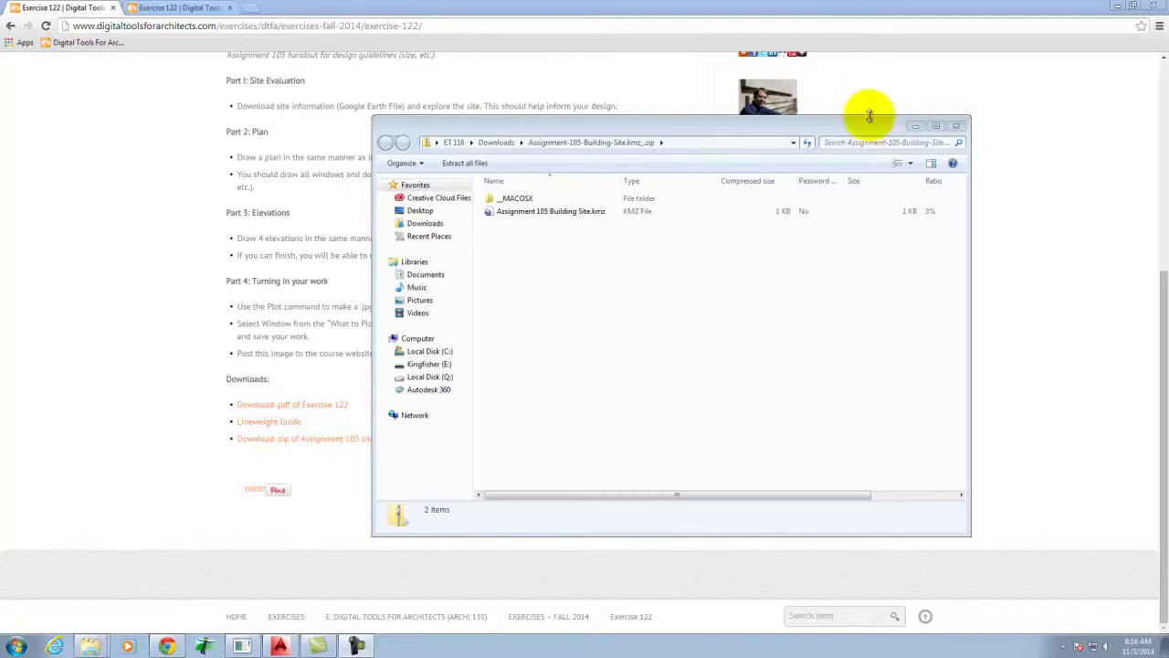
# Move the zip folder window aside and review the Exercise 122 web page's instructions and downloads.
pyautogui.moveTo(722, 124); pyautogui.dragTo(849, 133)
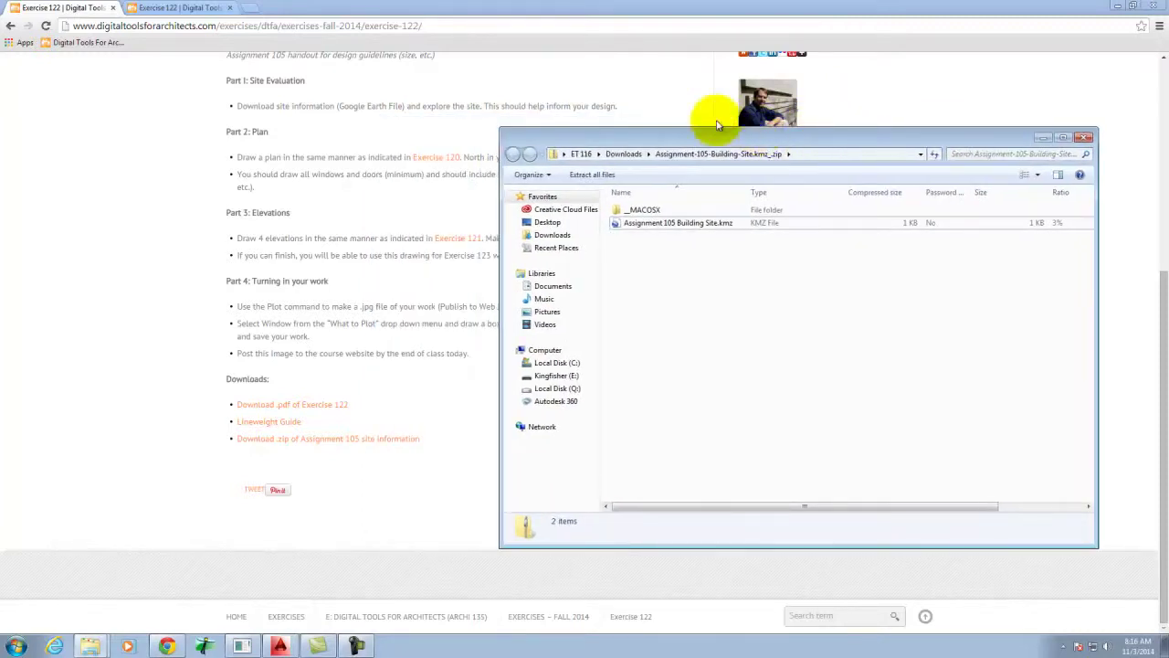
pyautogui.click(457, 7)
pyautogui.scroll(4, 332, 196)
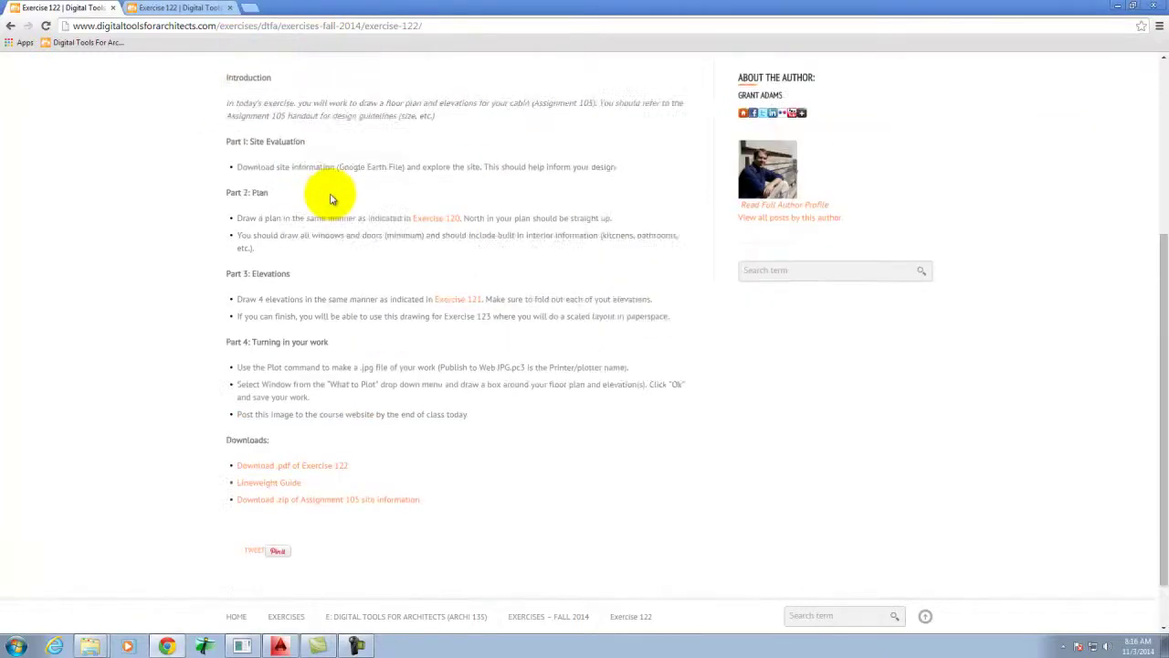
pyautogui.scroll(-4, 328, 193)
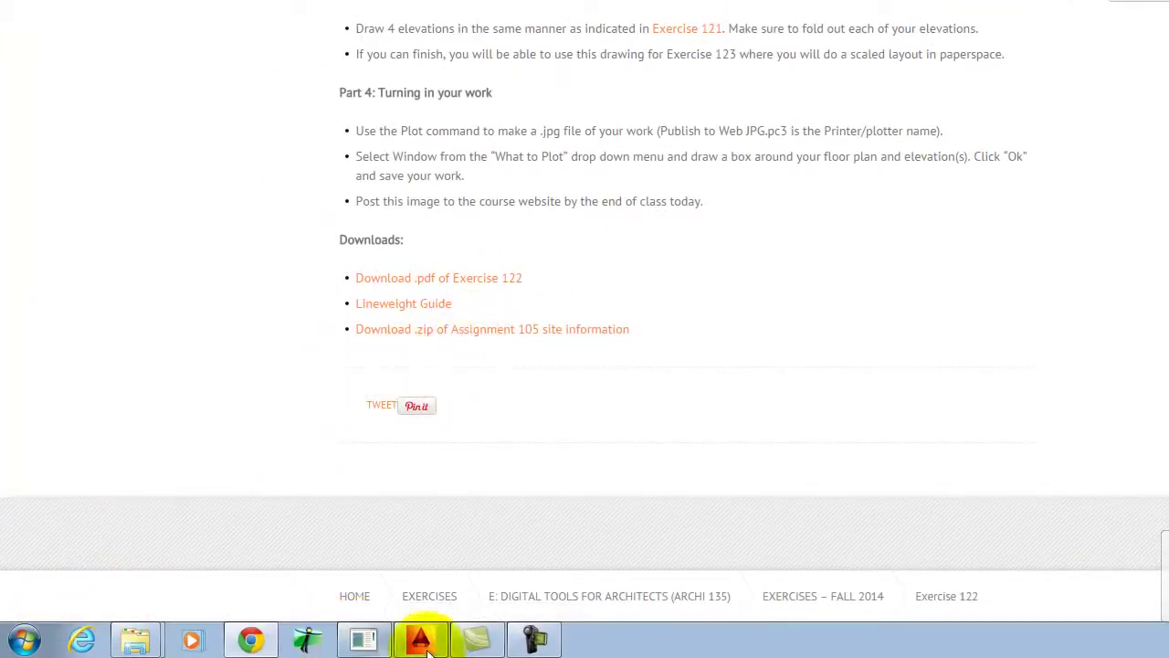
# Open Assignment 105 Building Site.kmz from the downloaded zip folder in Google Earth and dismiss the start-up tip.
pyautogui.rightClick(135, 639)
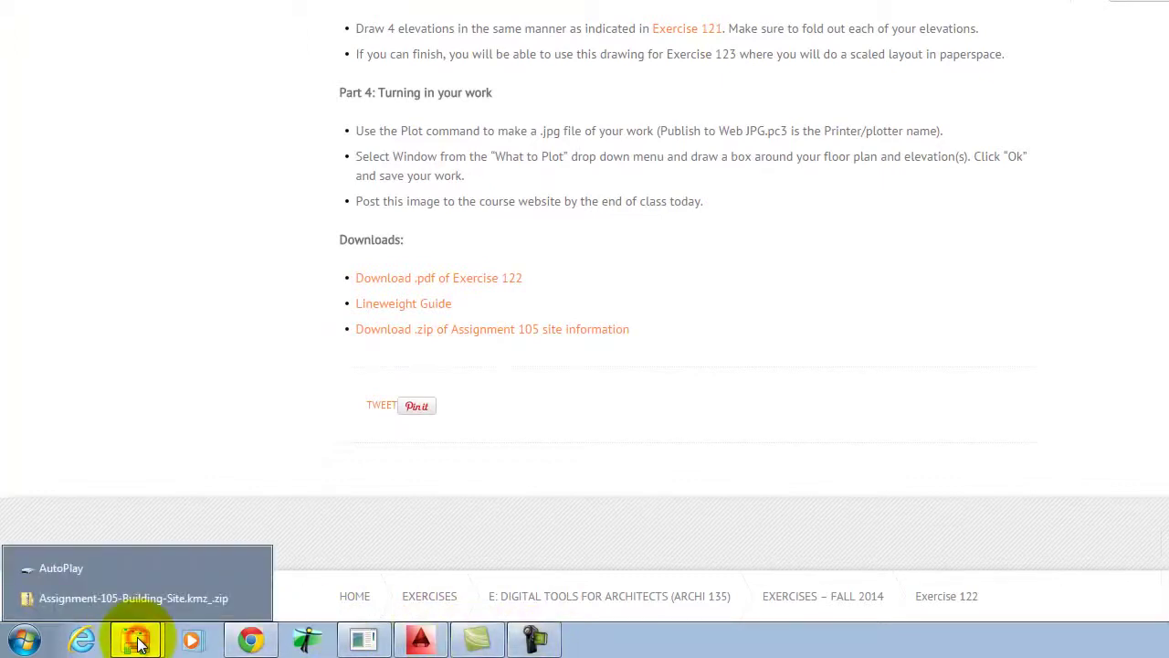
pyautogui.click(113, 603)
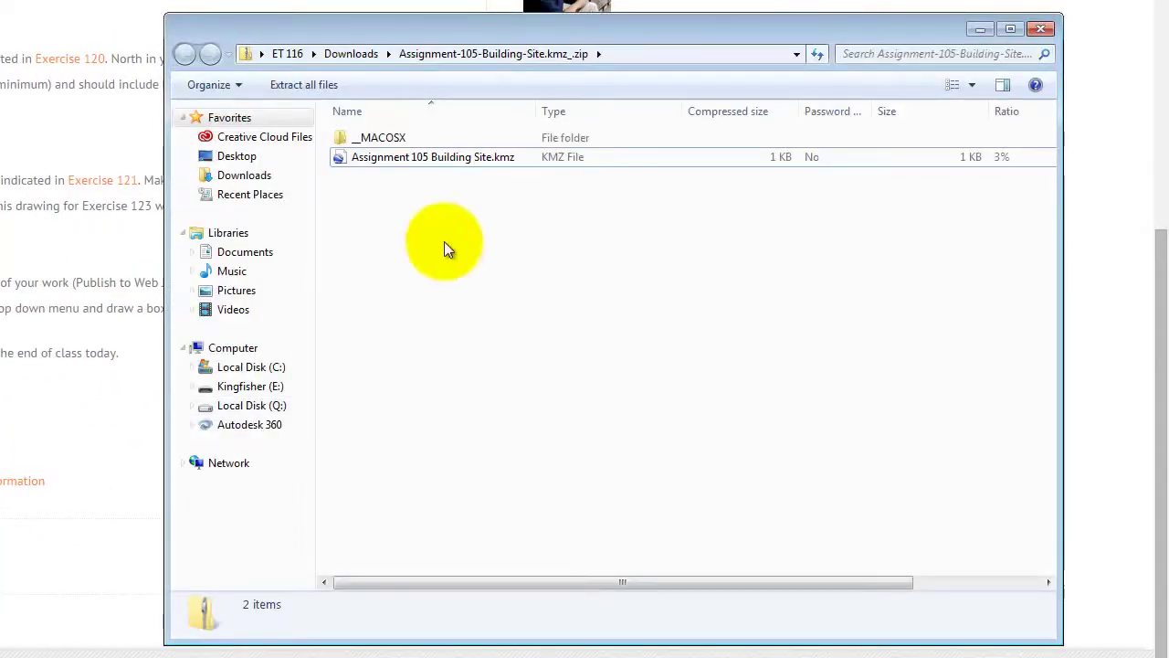
pyautogui.click(364, 159)
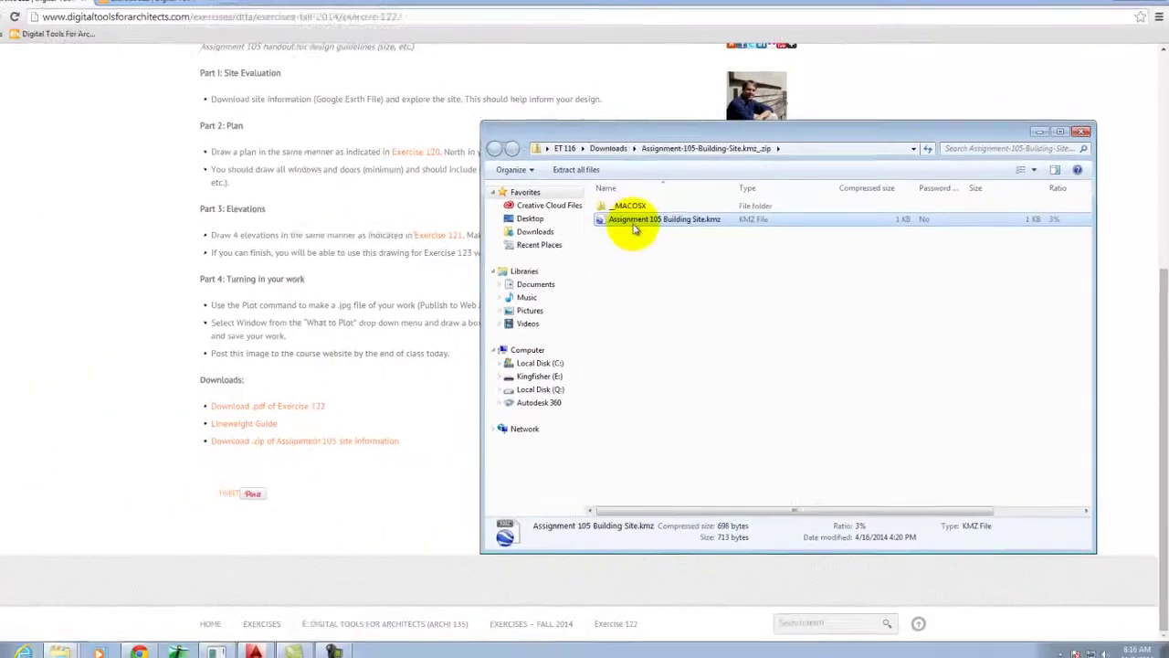
pyautogui.doubleClick(456, 180)
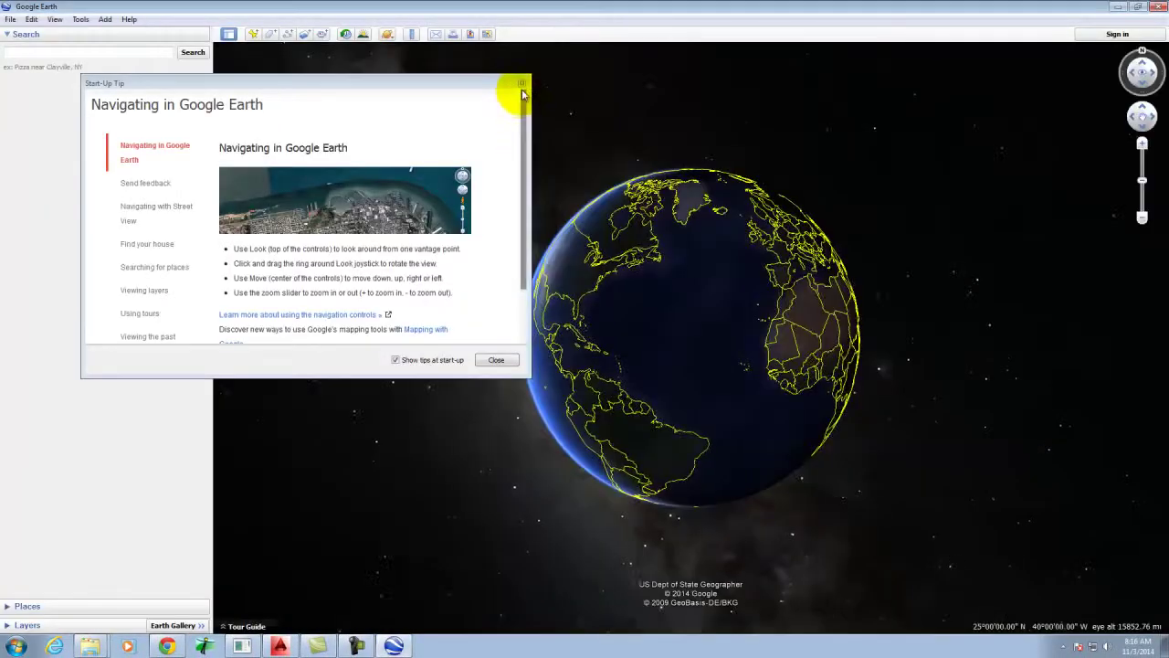
pyautogui.click(522, 83)
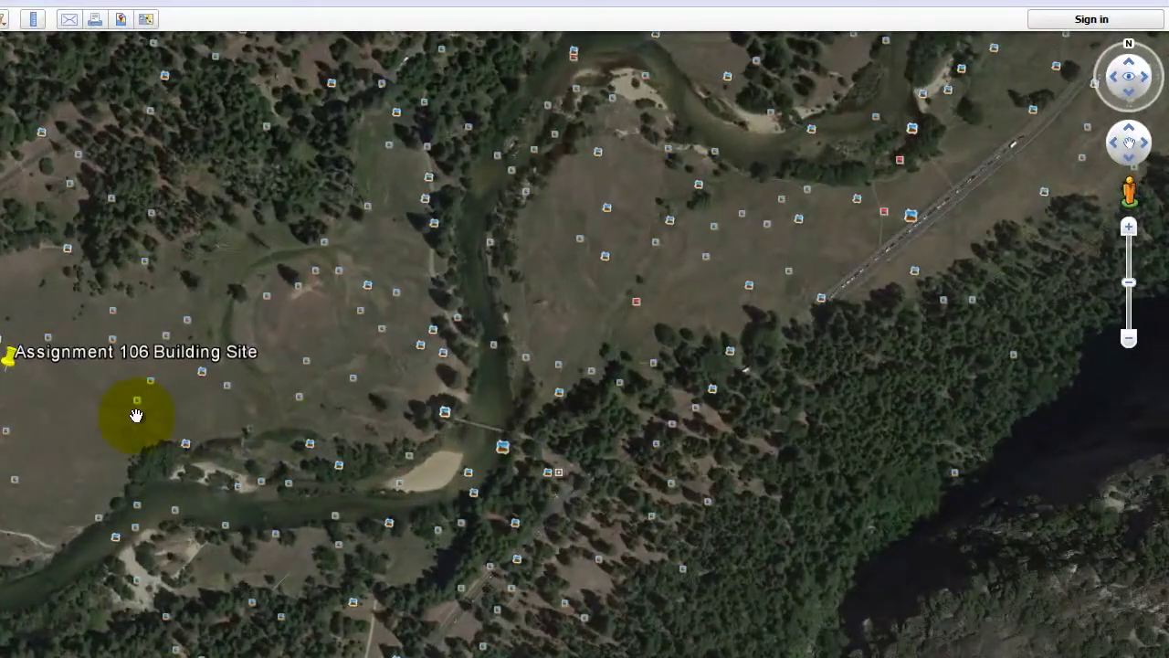
# Examine the meadow, river and cliffs around the Assignment 106 Building Site placemark from above and in tilted view.
pyautogui.moveTo(80, 417); pyautogui.dragTo(374, 451)
pyautogui.moveTo(252, 524); pyautogui.dragTo(331, 498)
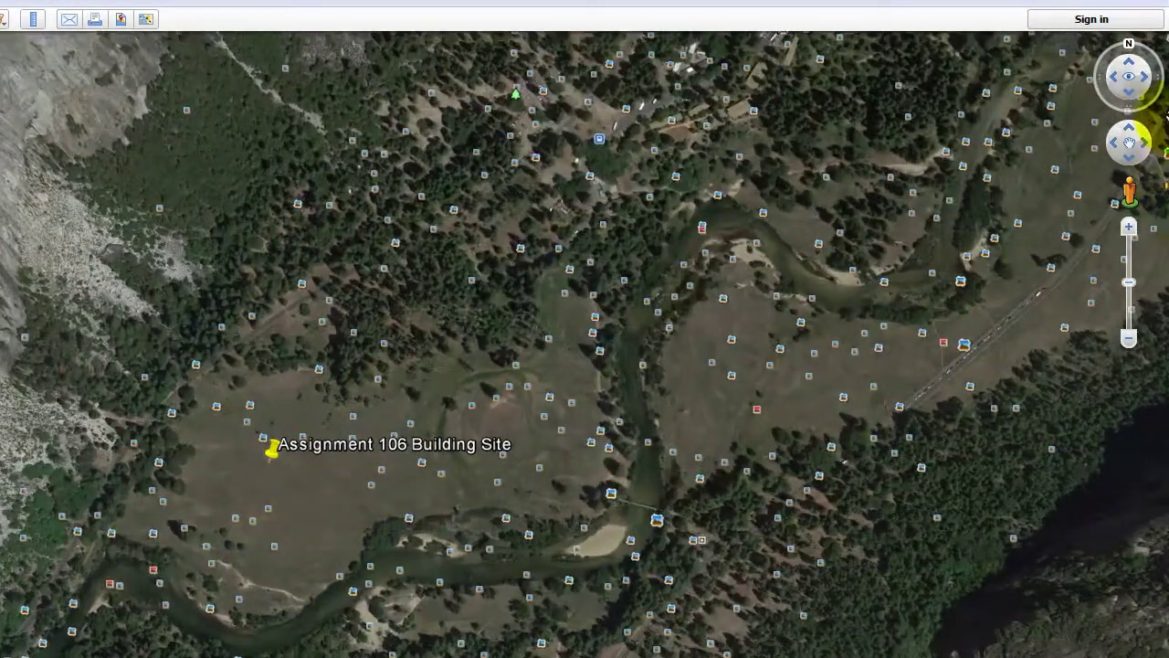
pyautogui.click(1130, 98)
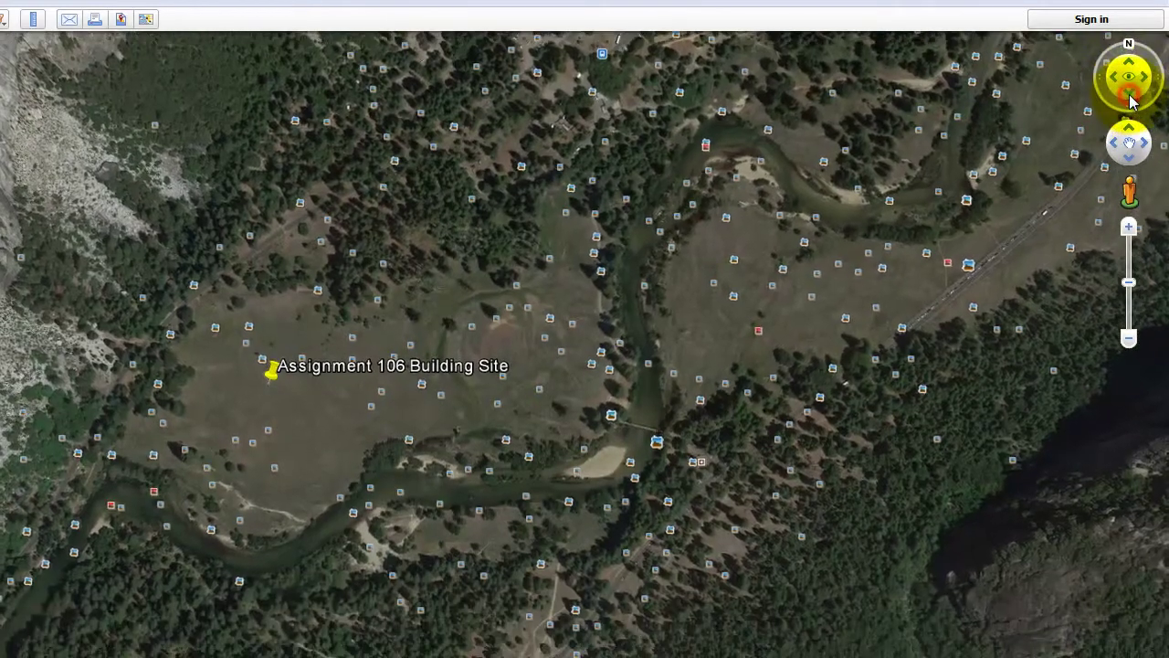
pyautogui.click(1130, 68)
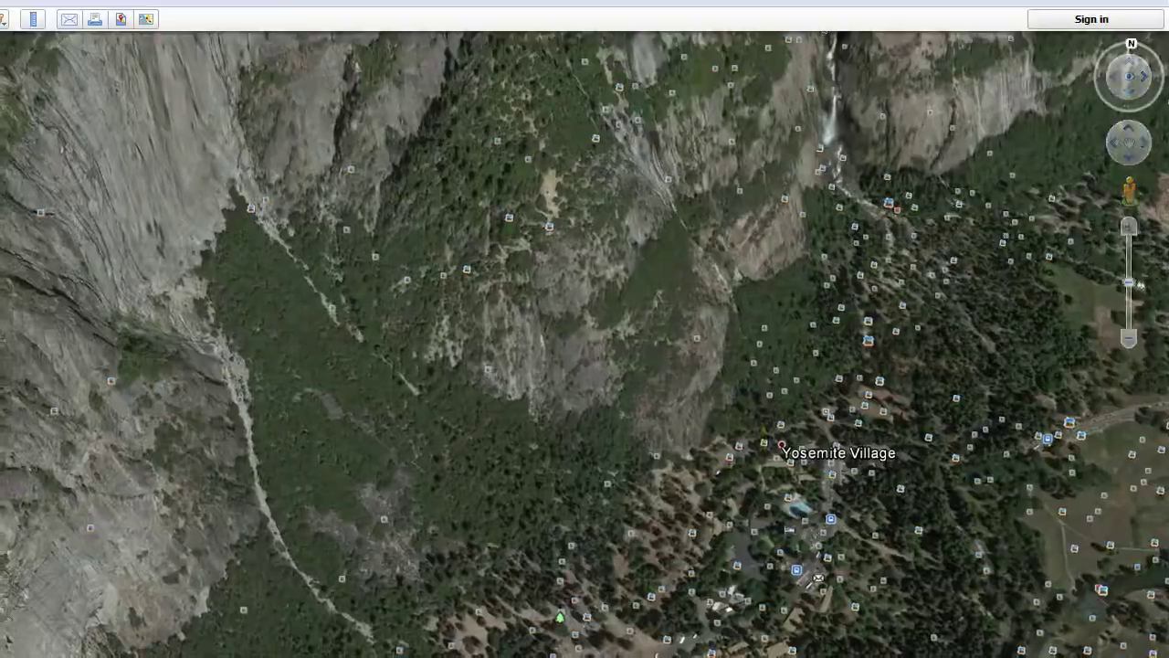
pyautogui.doubleClick(567, 257)
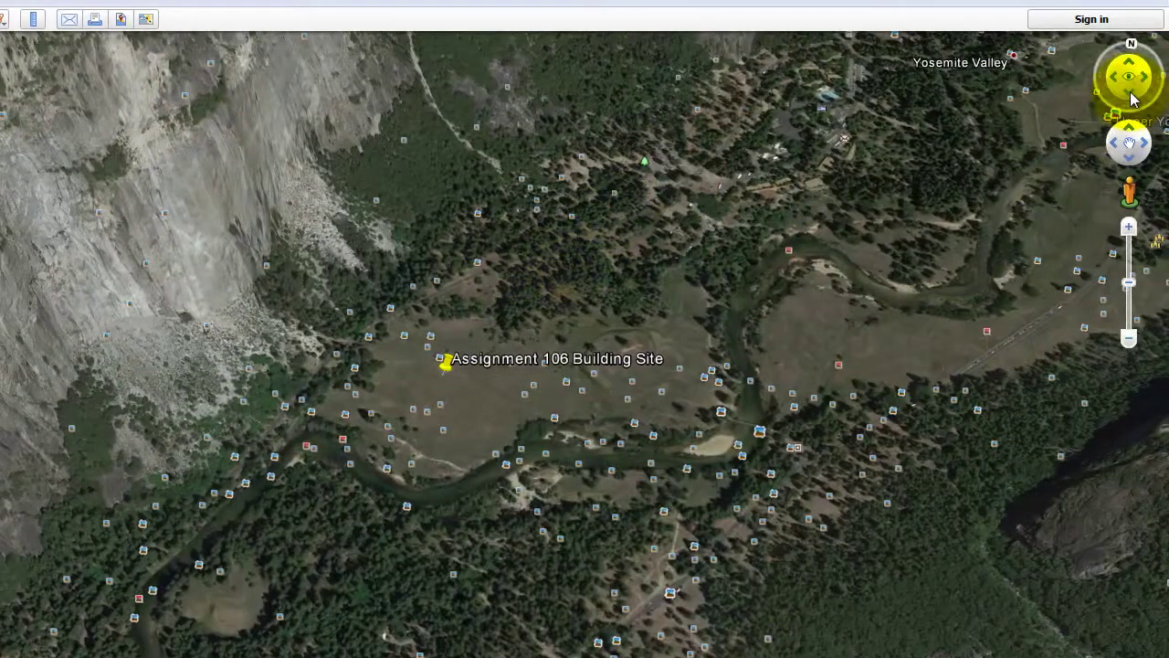
pyautogui.moveTo(1140, 89); pyautogui.dragTo(1130, 60)
pyautogui.moveTo(755, 363); pyautogui.dragTo(729, 422)
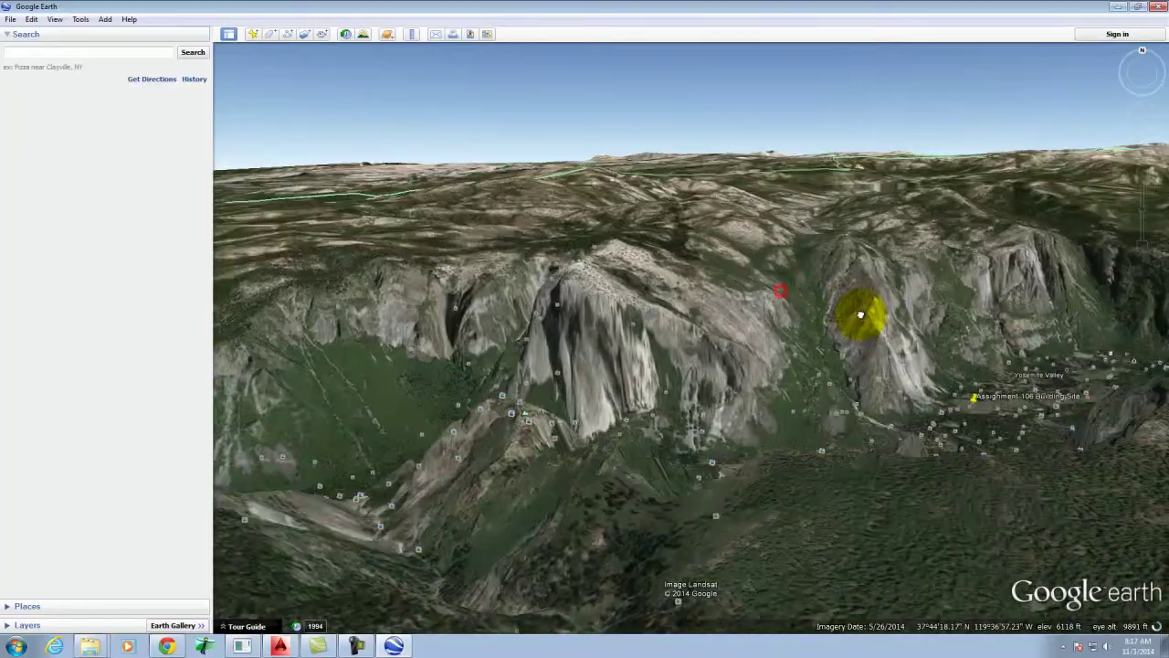
# Examine the site's position in Yosemite Valley along the valley axis and closer up beside the river.
pyautogui.moveTo(861, 315); pyautogui.dragTo(799, 382)
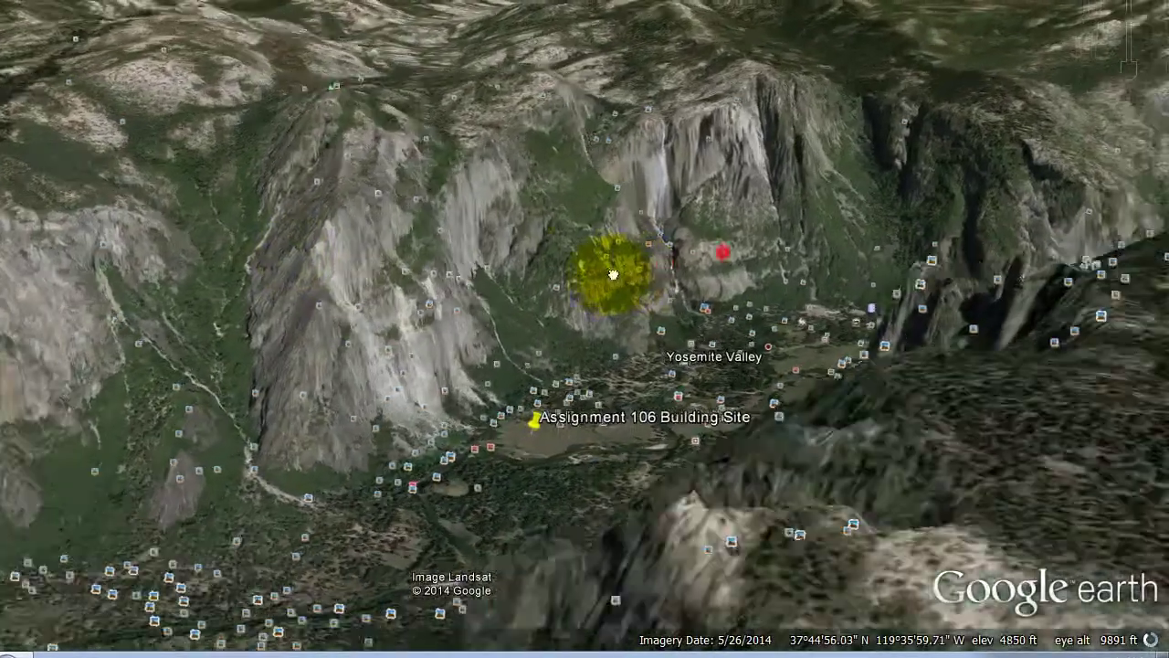
pyautogui.moveTo(613, 274); pyautogui.dragTo(772, 229)
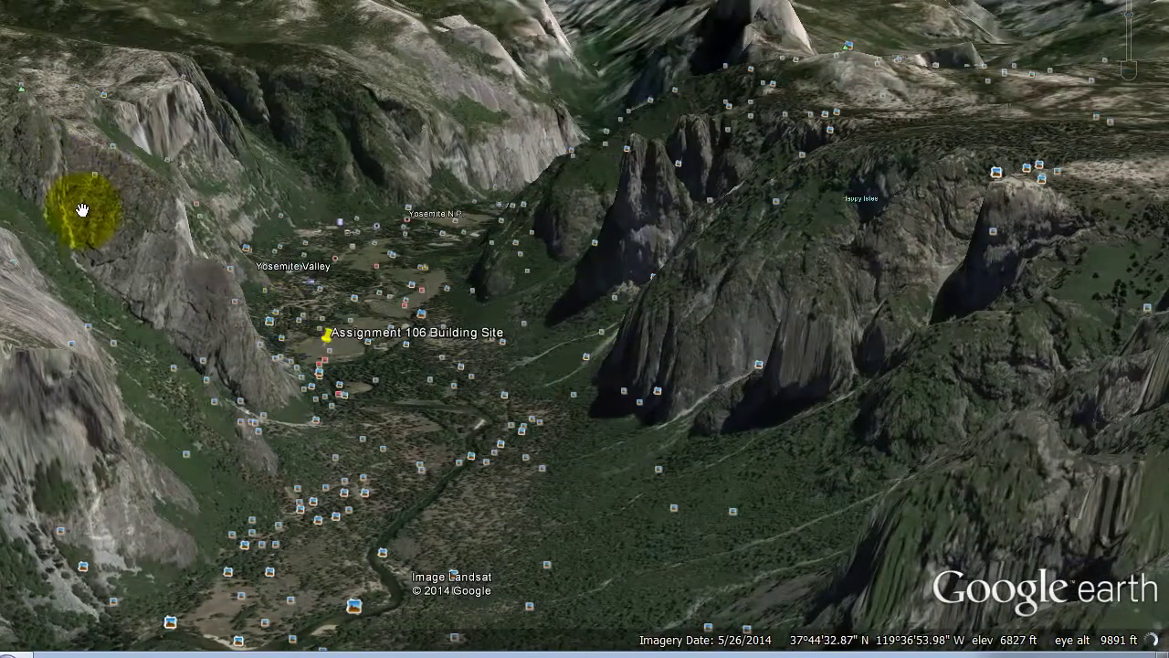
pyautogui.click(397, 312)
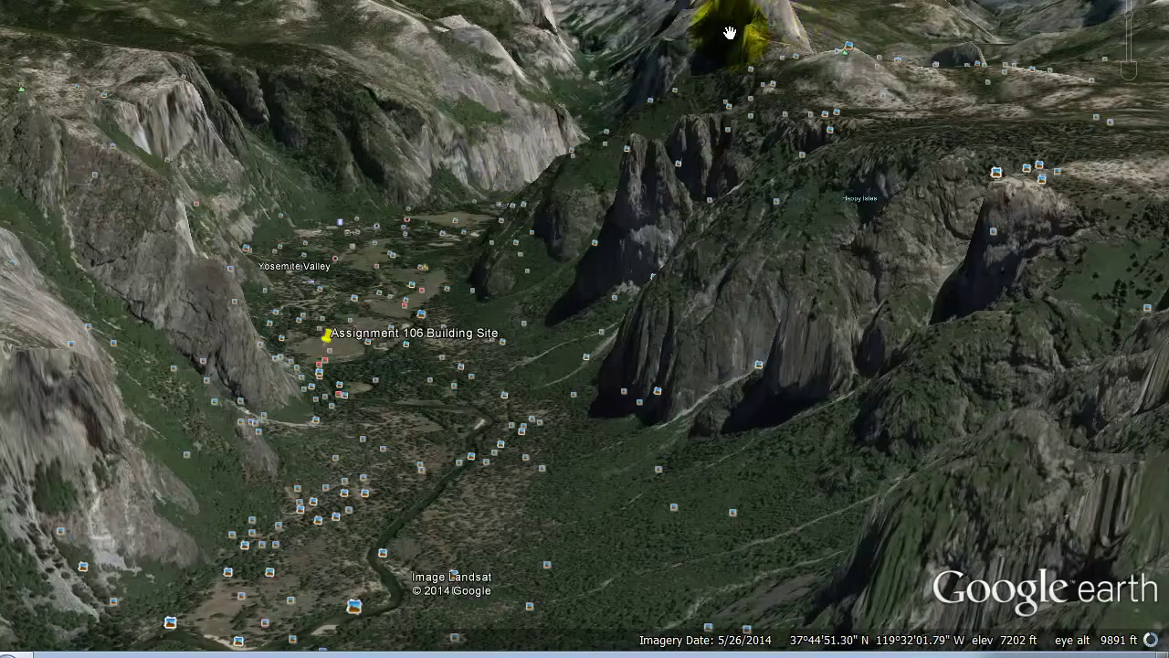
pyautogui.moveTo(487, 148); pyautogui.dragTo(432, 549)
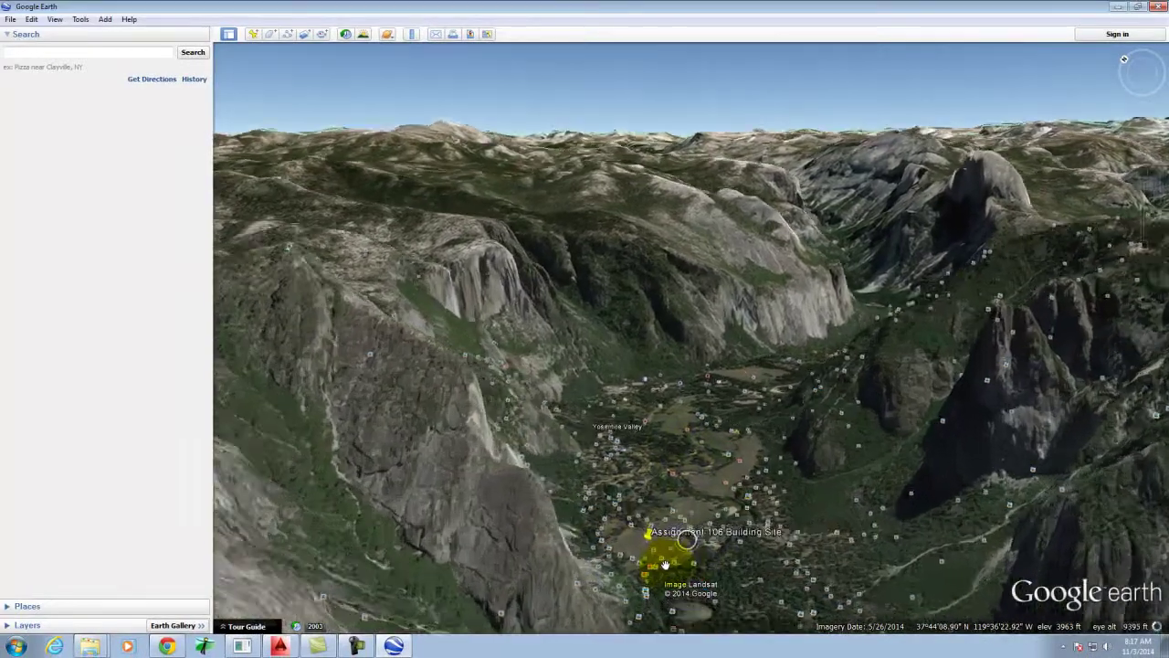
pyautogui.moveTo(665, 566); pyautogui.dragTo(784, 477)
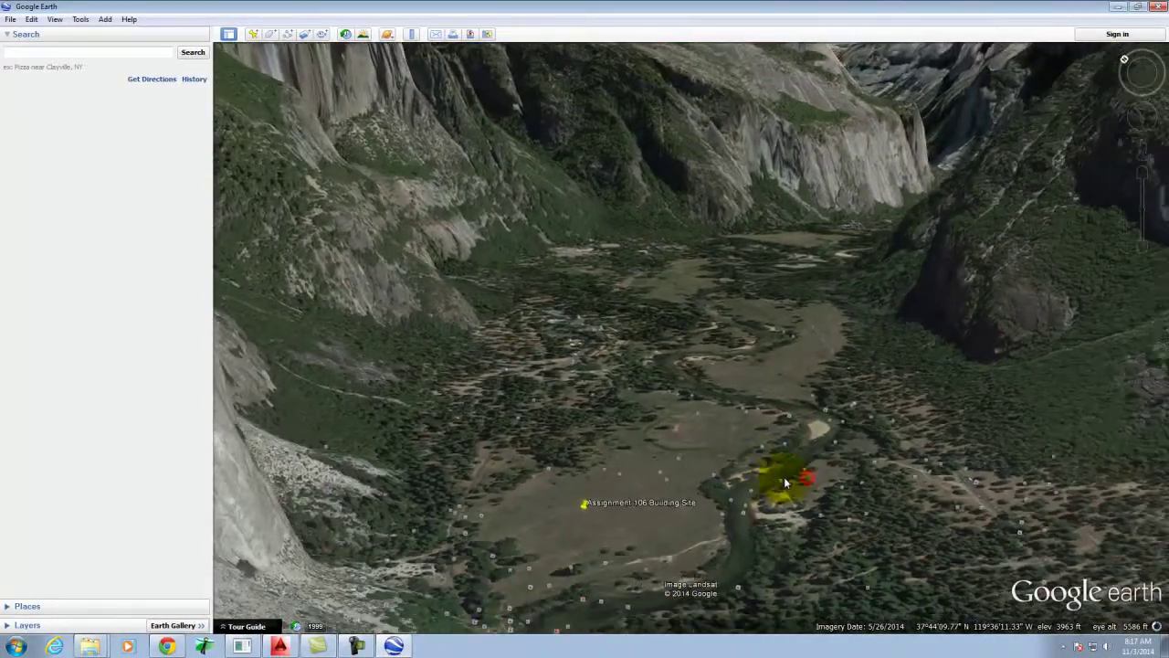
# View the Sentinel Rock foreground and El Capitan photos pinned near the building site, closing each one.
pyautogui.moveTo(663, 475)
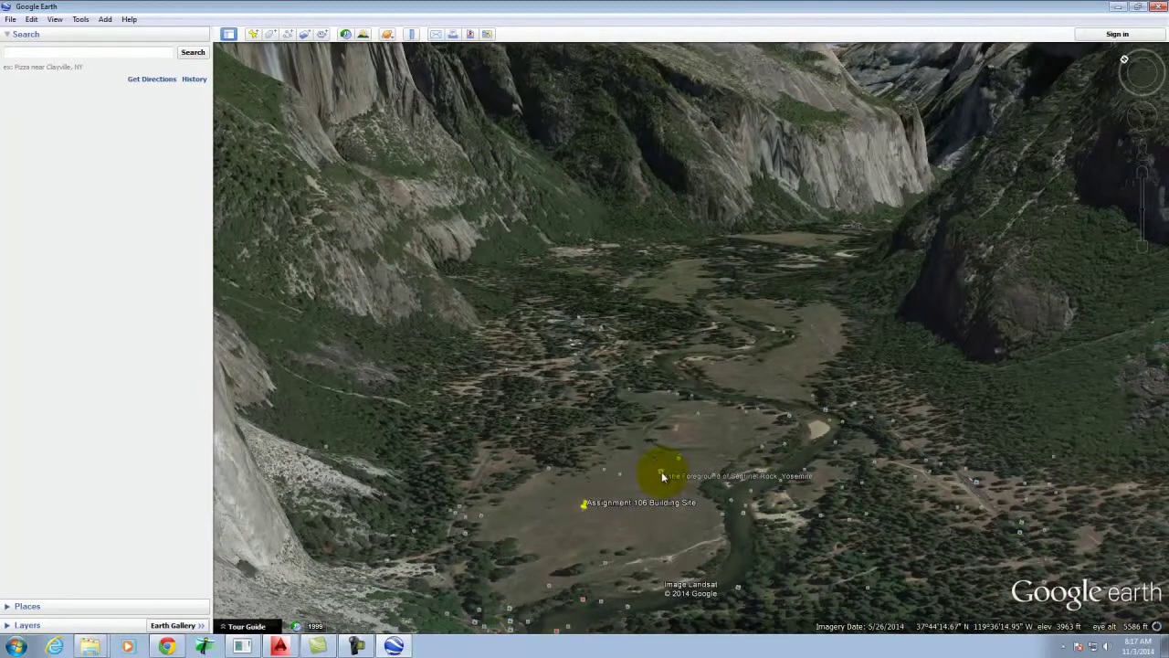
pyautogui.click(662, 475)
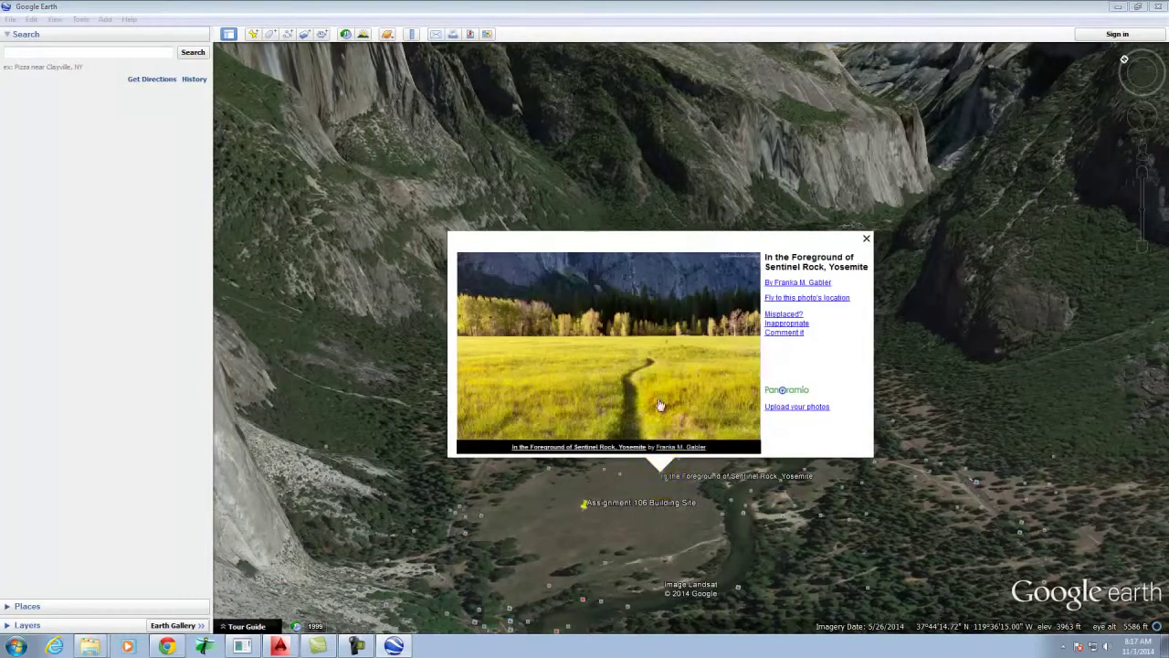
pyautogui.moveTo(694, 322)
pyautogui.mouseDown()
pyautogui.moveTo(684, 326)
pyautogui.moveTo(697, 317)
pyautogui.mouseUp()
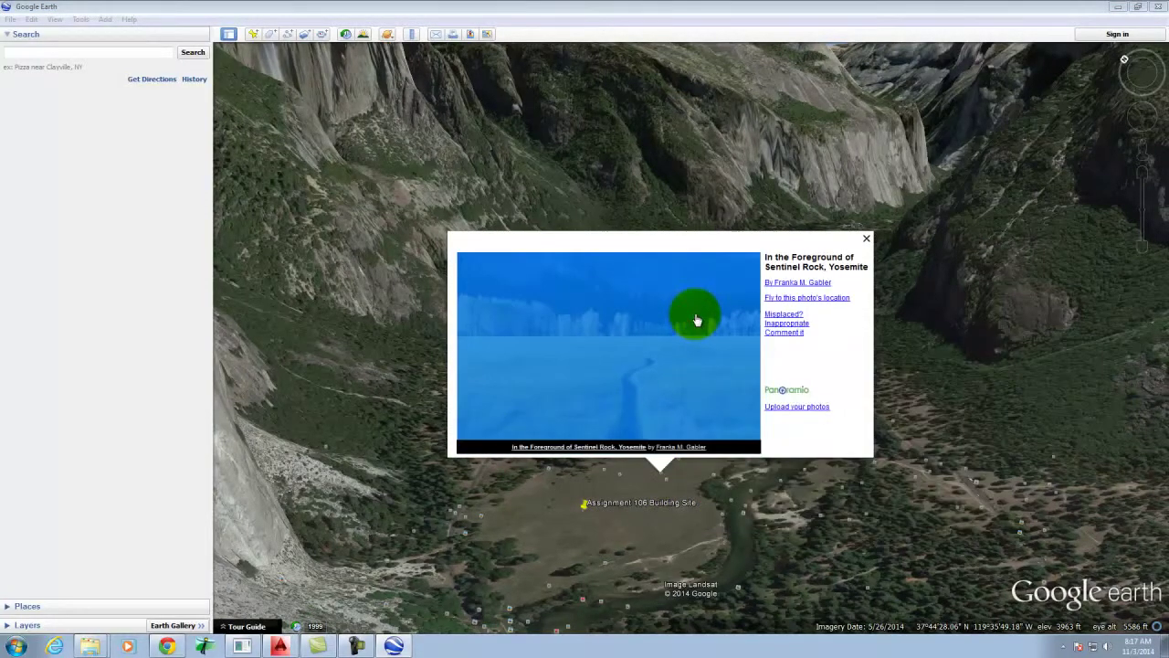
pyautogui.click(867, 239)
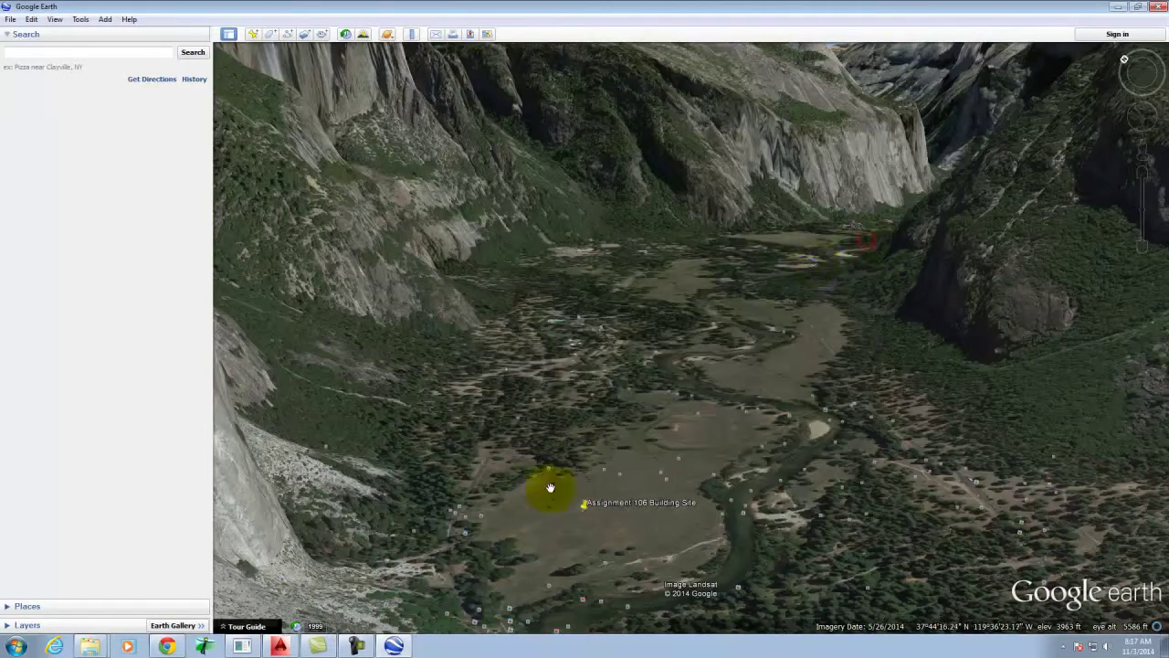
pyautogui.click(549, 473)
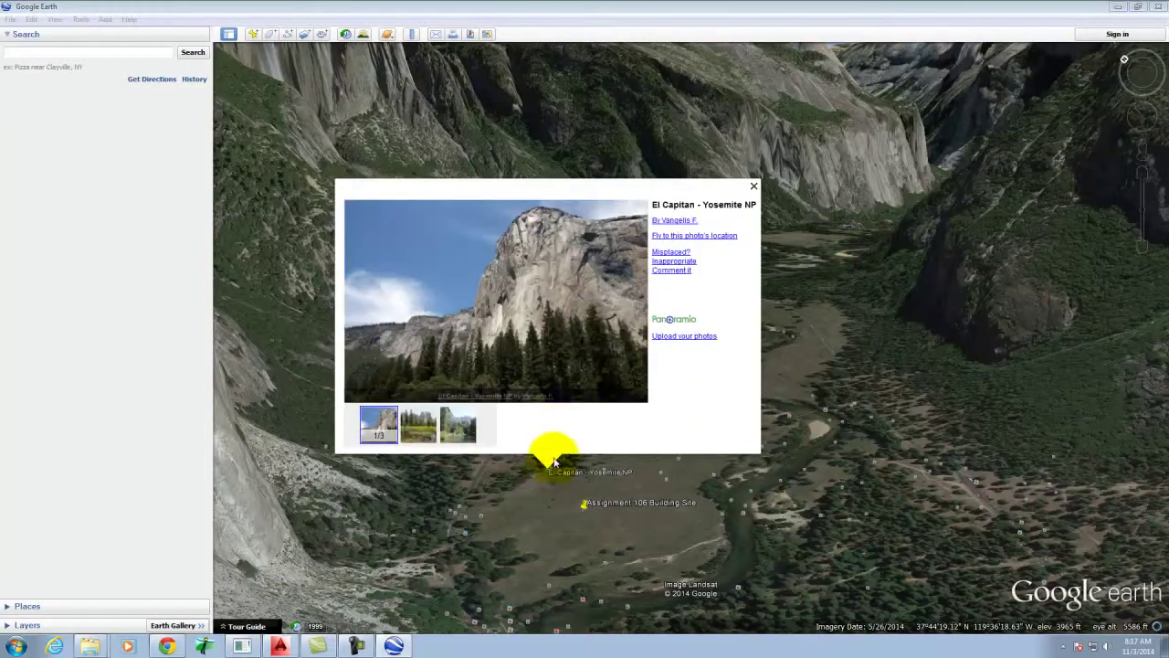
pyautogui.click(754, 187)
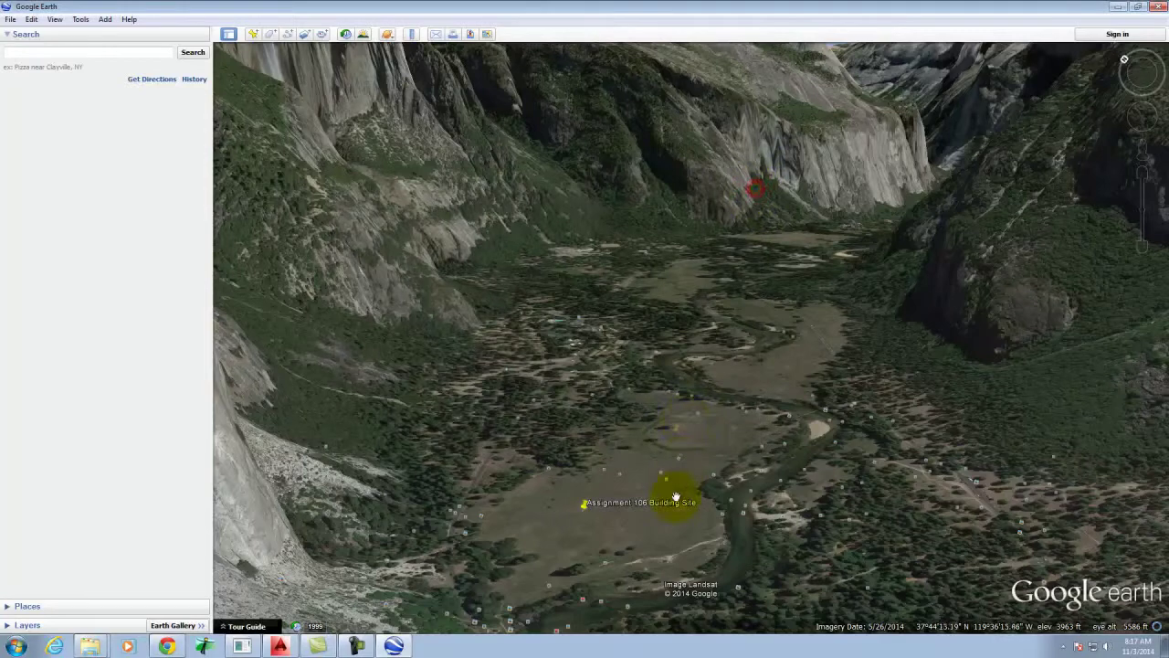
# View the Upper Yosemite Fall, Yosemite Valley and Merced River fallen pine photos around the meadow, closing each one.
pyautogui.click(667, 479)
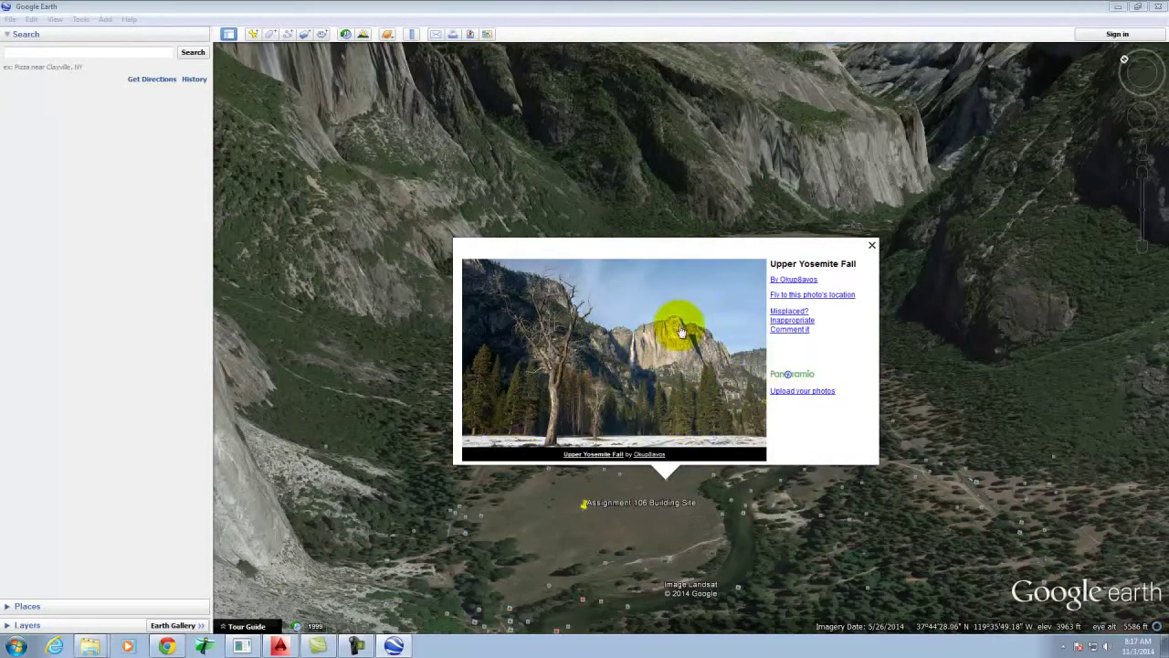
pyautogui.click(872, 245)
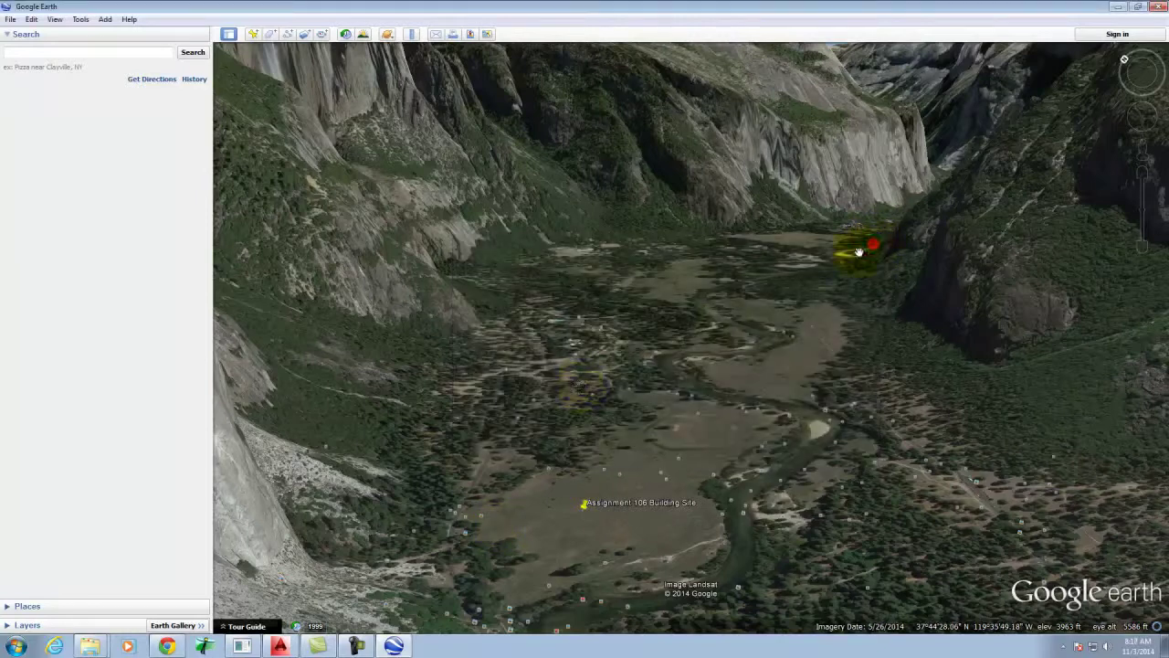
pyautogui.click(467, 521)
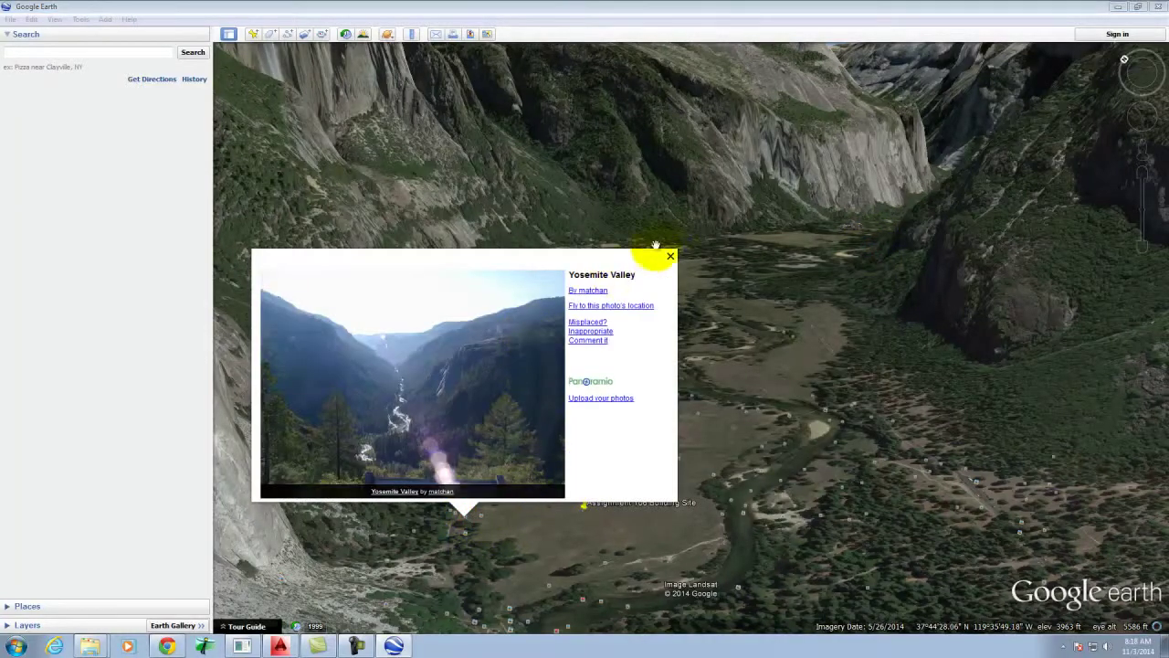
pyautogui.click(672, 257)
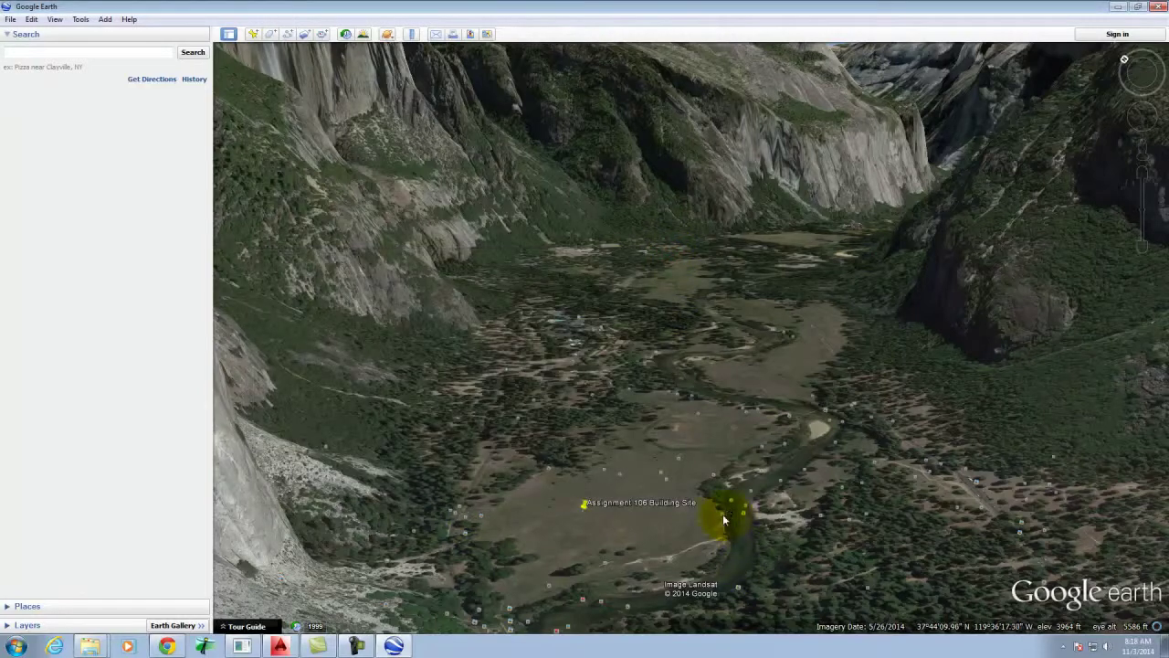
pyautogui.click(723, 521)
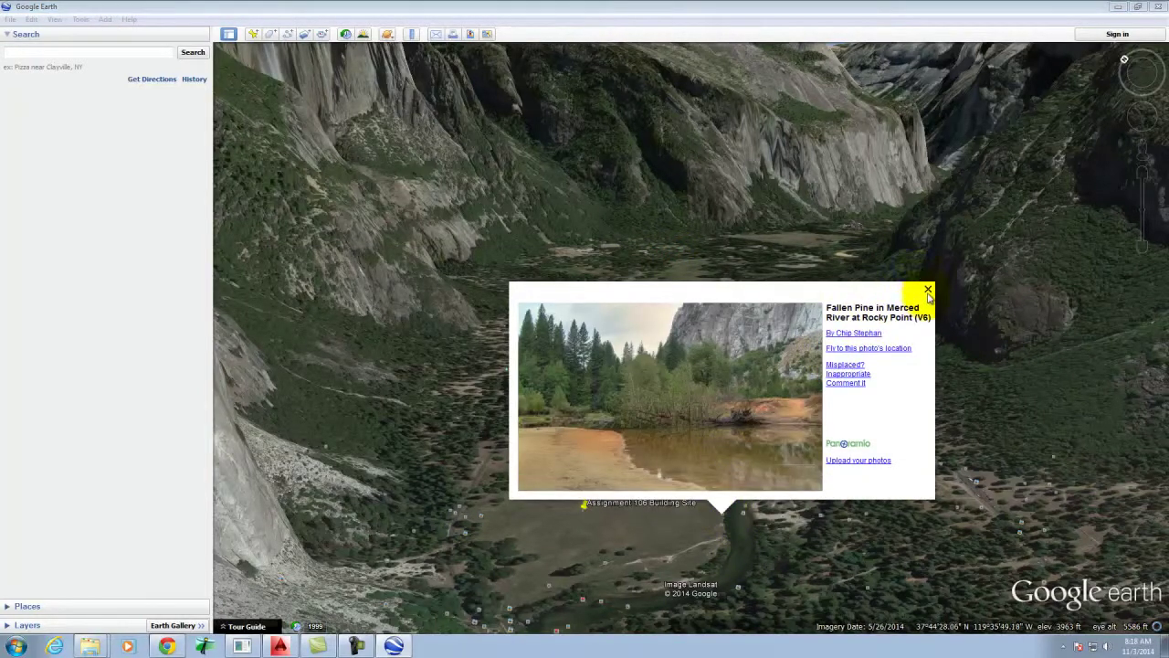
pyautogui.click(928, 291)
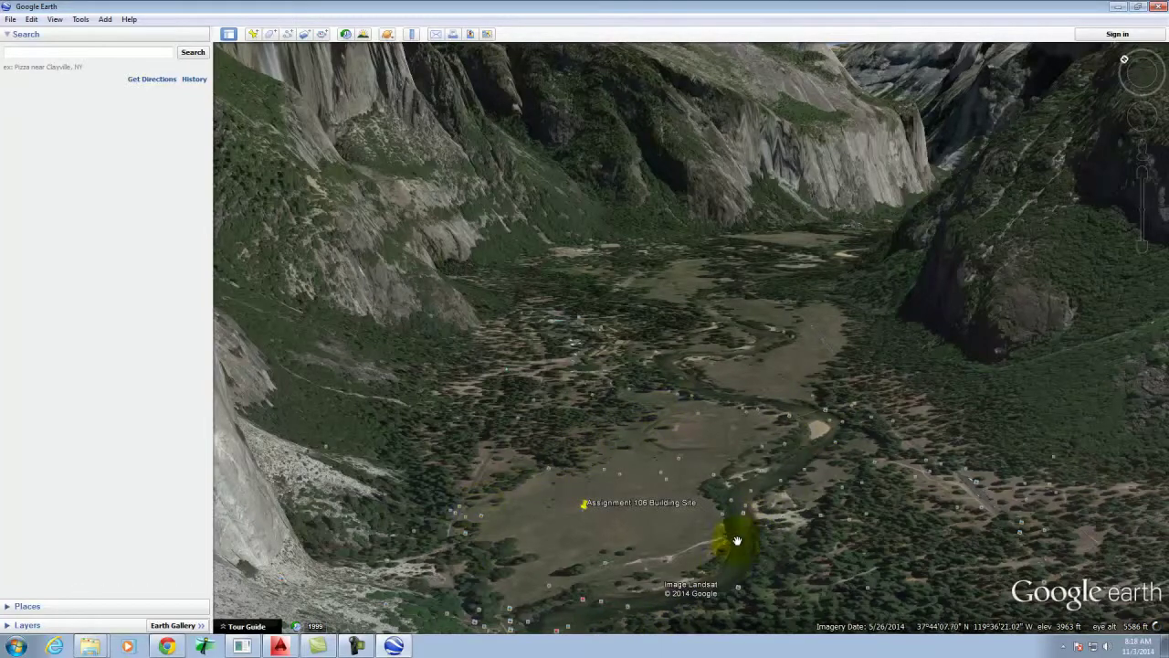
# View the Yosemite Half Dome photo near the meadow and the Yosemite National Park waterfall photo by the river, closing each one.
pyautogui.moveTo(510, 578); pyautogui.dragTo(481, 542)
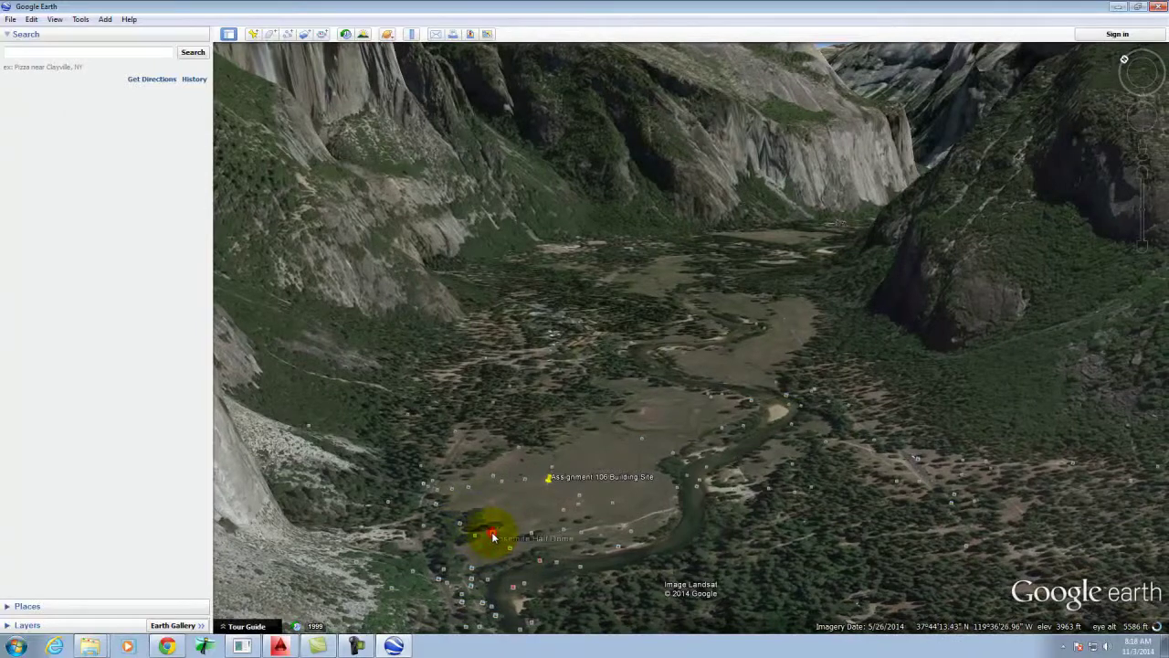
pyautogui.click(492, 534)
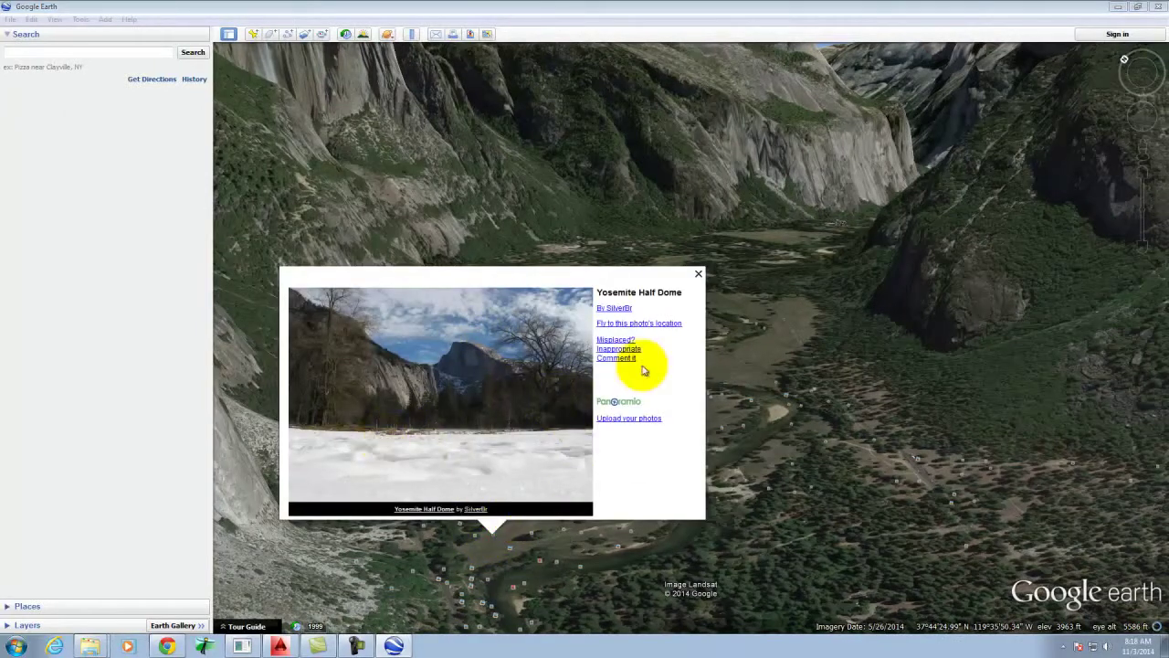
pyautogui.click(698, 274)
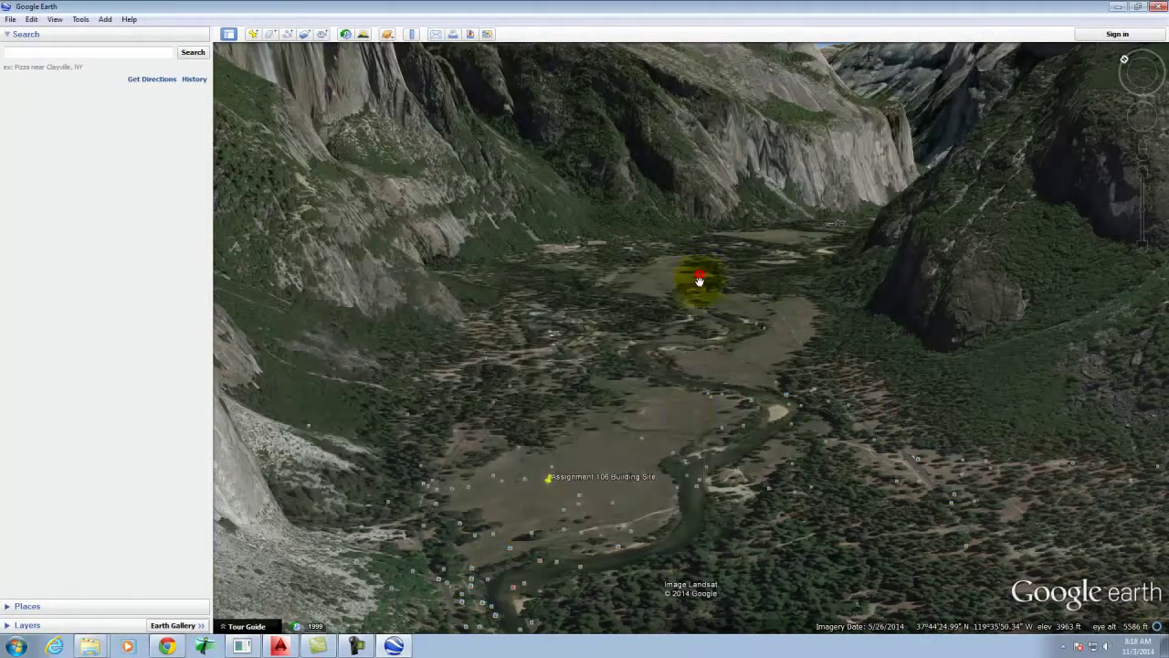
pyautogui.click(723, 428)
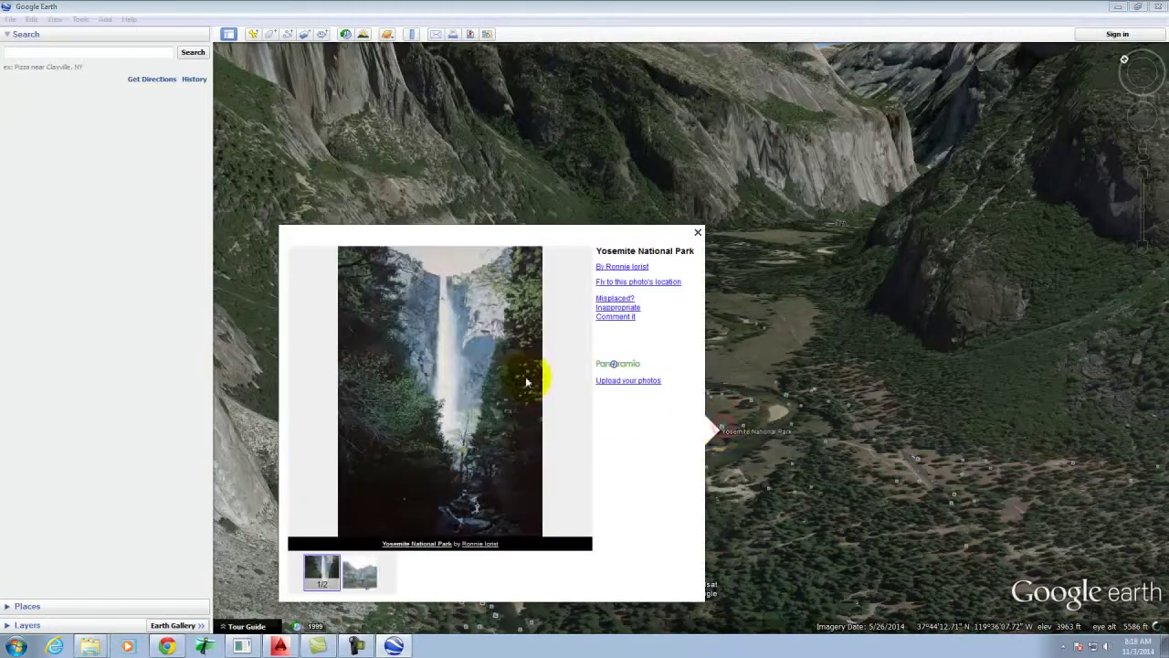
pyautogui.click(697, 234)
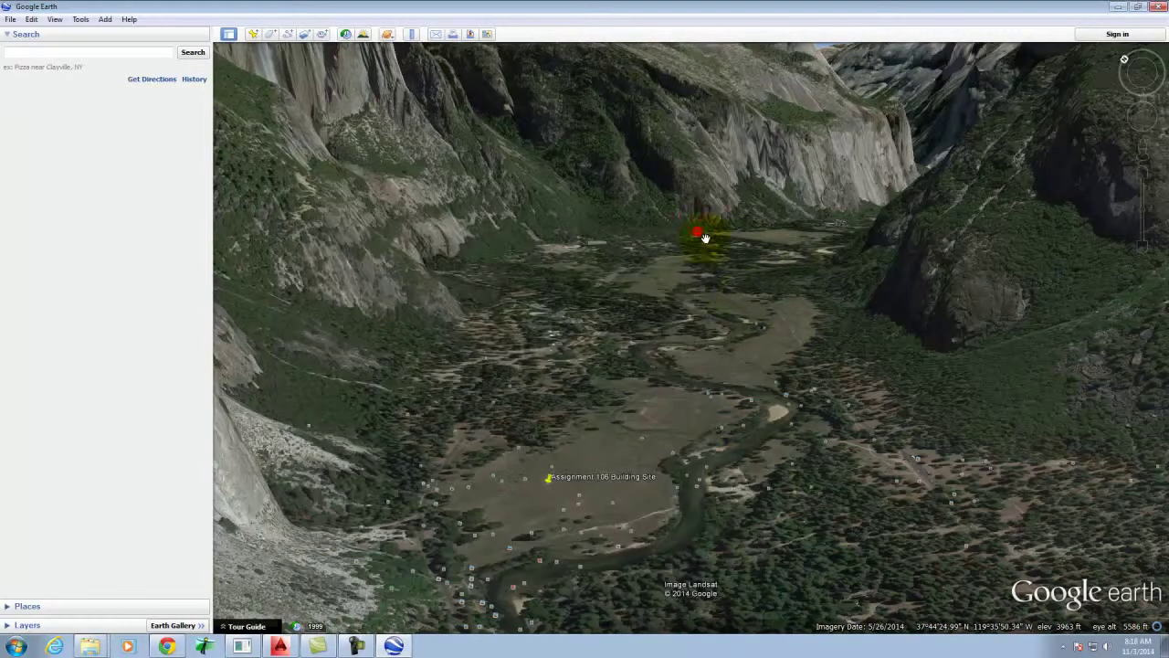
# View and close the photo by the river bend, and examine the site from the opposite end of the valley.
pyautogui.click(752, 403)
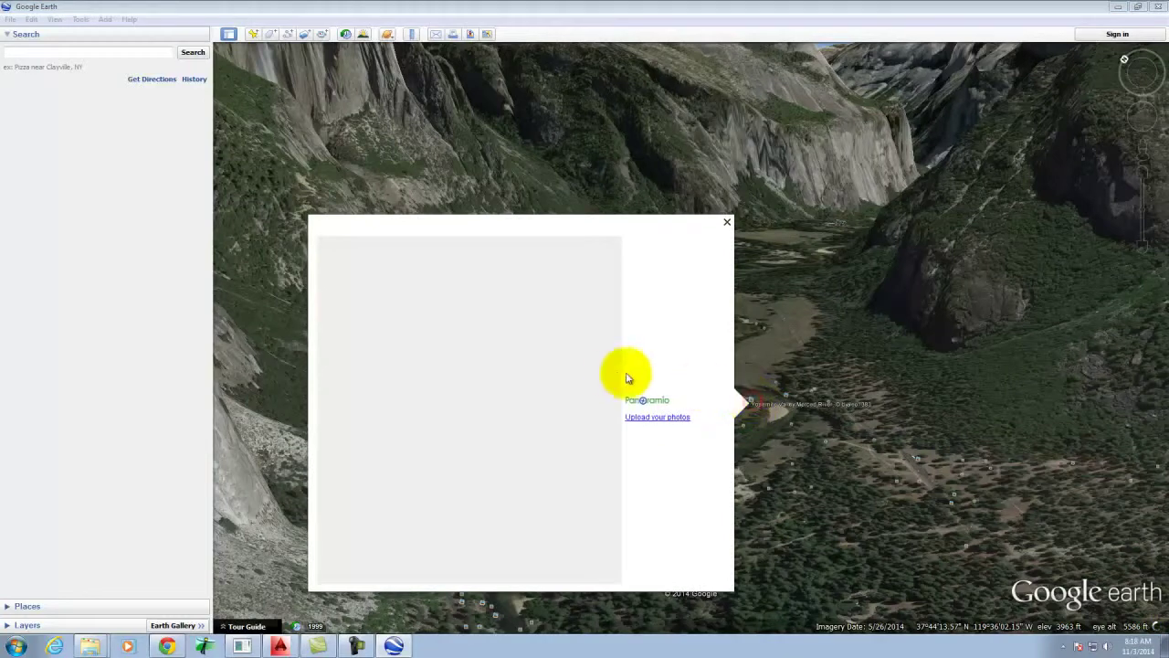
pyautogui.click(728, 223)
pyautogui.moveTo(768, 436); pyautogui.dragTo(791, 485)
pyautogui.moveTo(1162, 118)
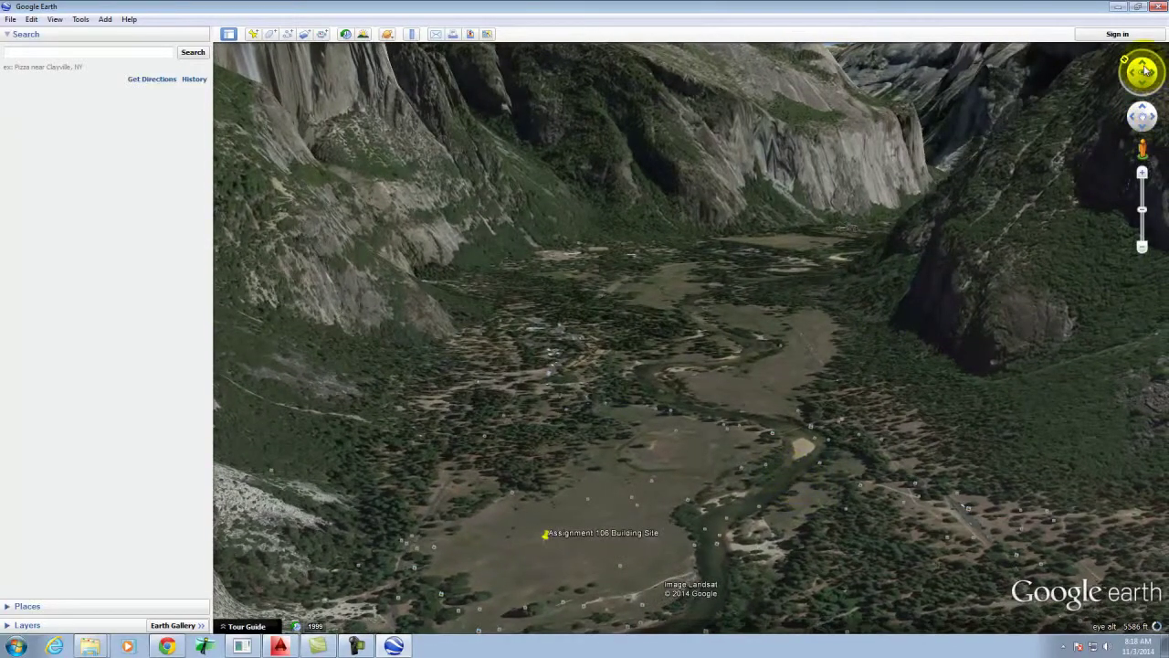
pyautogui.moveTo(1123, 66); pyautogui.dragTo(1165, 87)
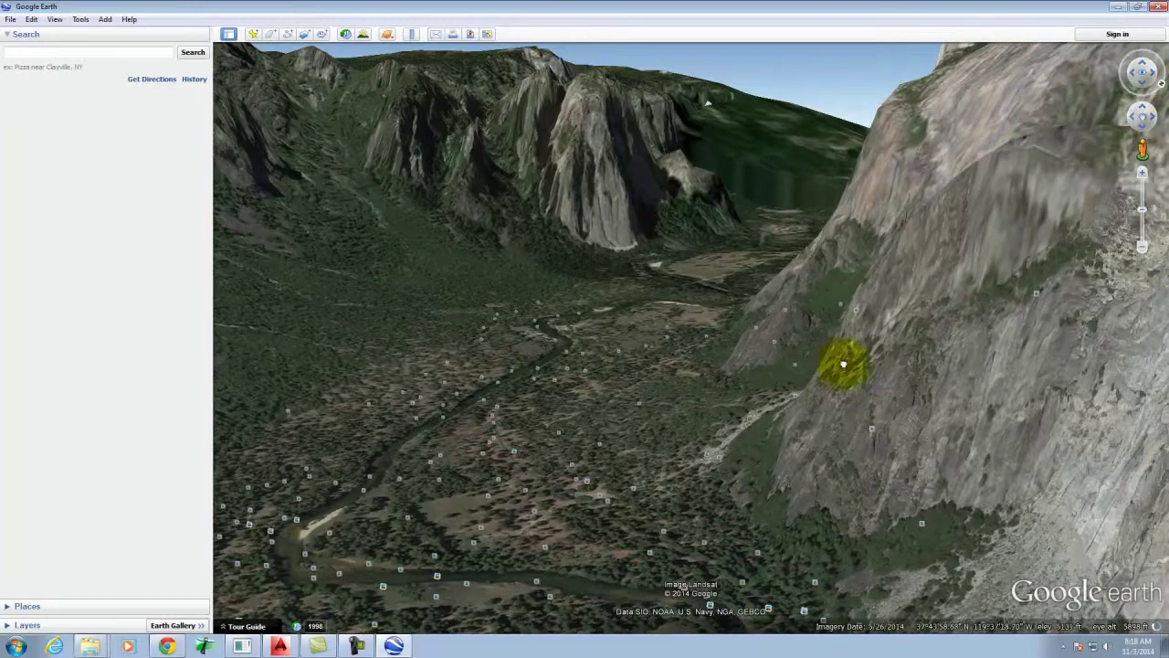
pyautogui.moveTo(801, 418); pyautogui.dragTo(654, 274)
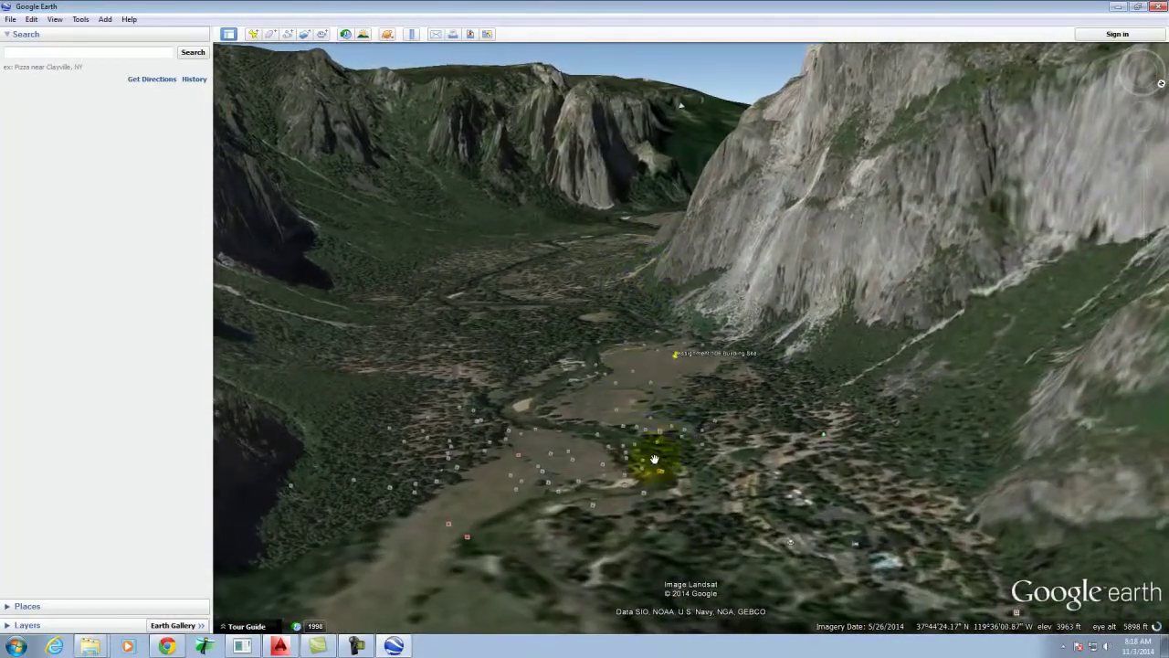
pyautogui.moveTo(637, 374); pyautogui.dragTo(634, 371)
pyautogui.moveTo(762, 412); pyautogui.dragTo(683, 423)
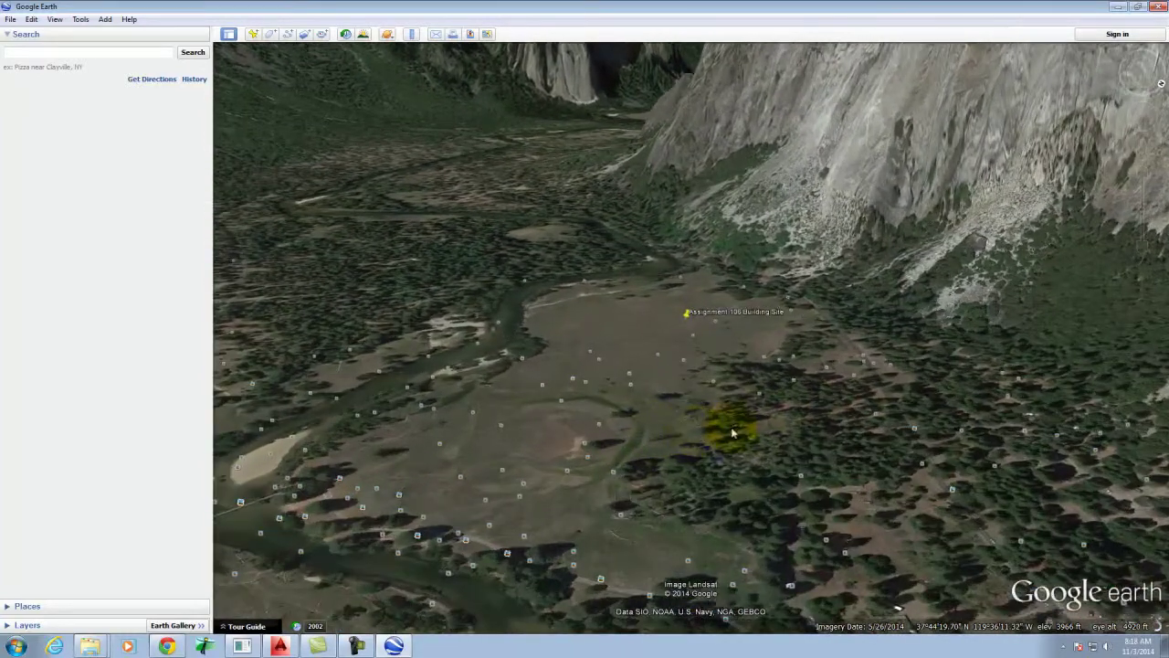
# View the El Capitan and Yosemite Valley Floor photos at the tree line beside the building site, closing each one.
pyautogui.click(764, 359)
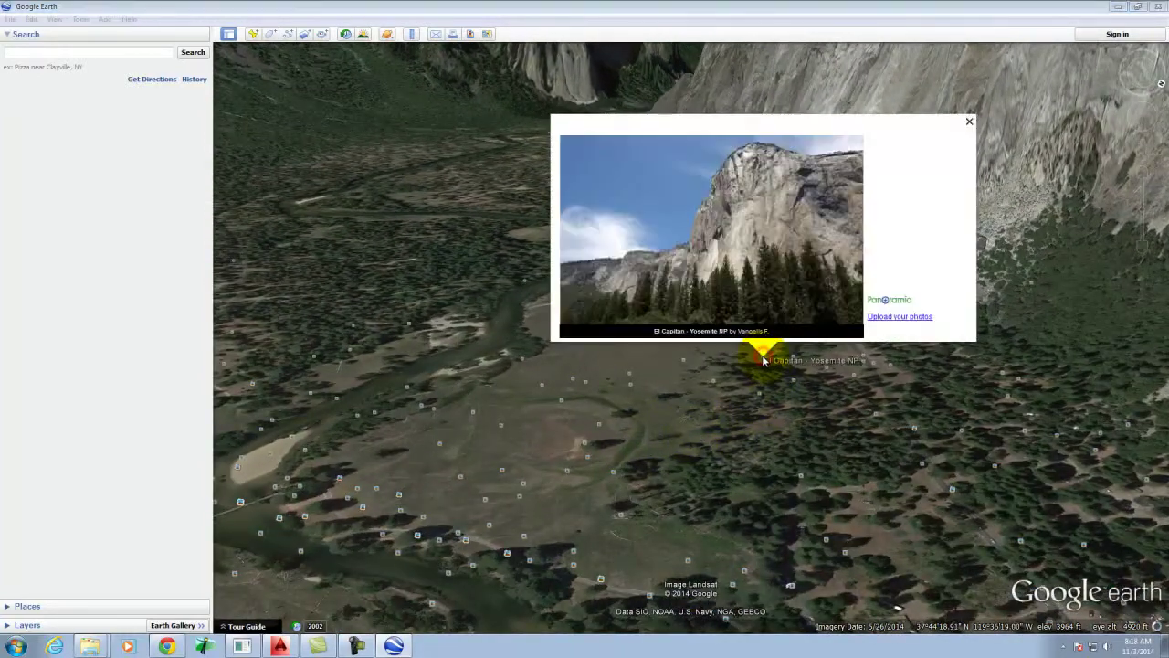
pyautogui.click(969, 123)
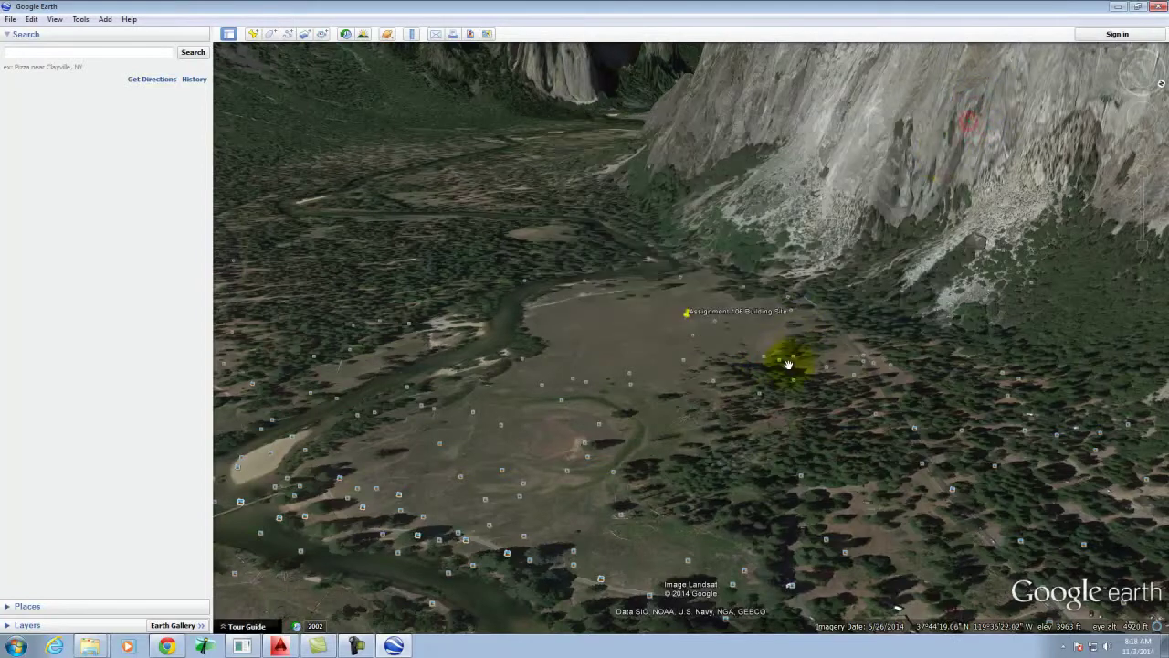
pyautogui.click(794, 382)
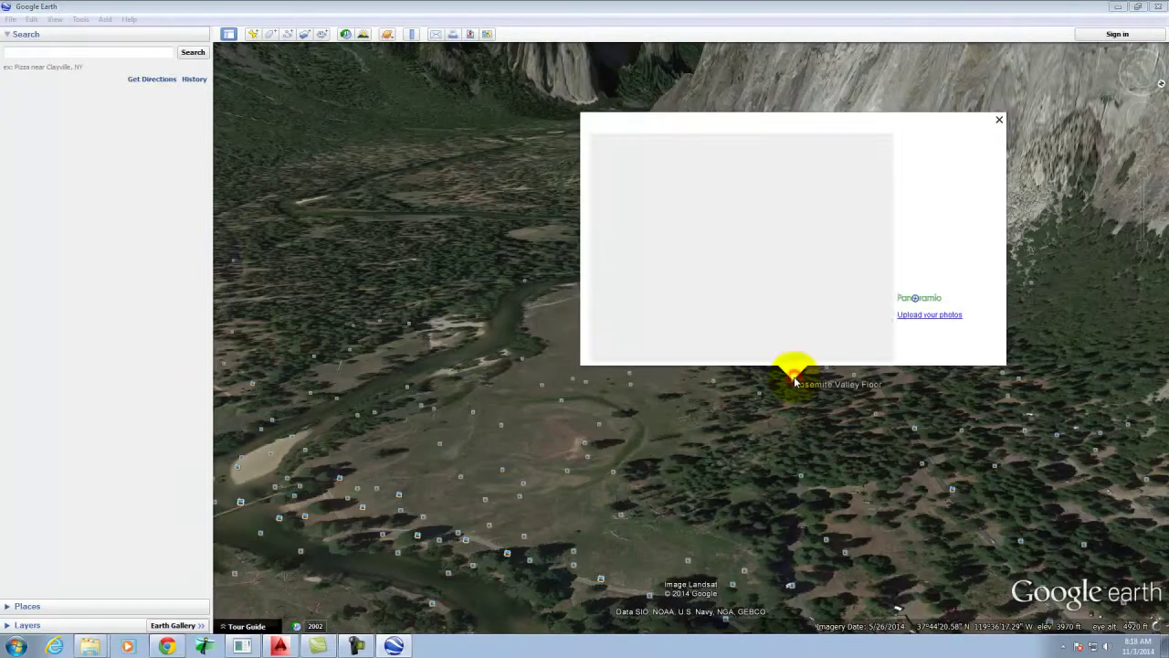
pyautogui.click(1000, 119)
# Examine the meadow around the building site along with the river bends and the nearby buildings and parking areas.
pyautogui.moveTo(502, 441); pyautogui.dragTo(569, 411)
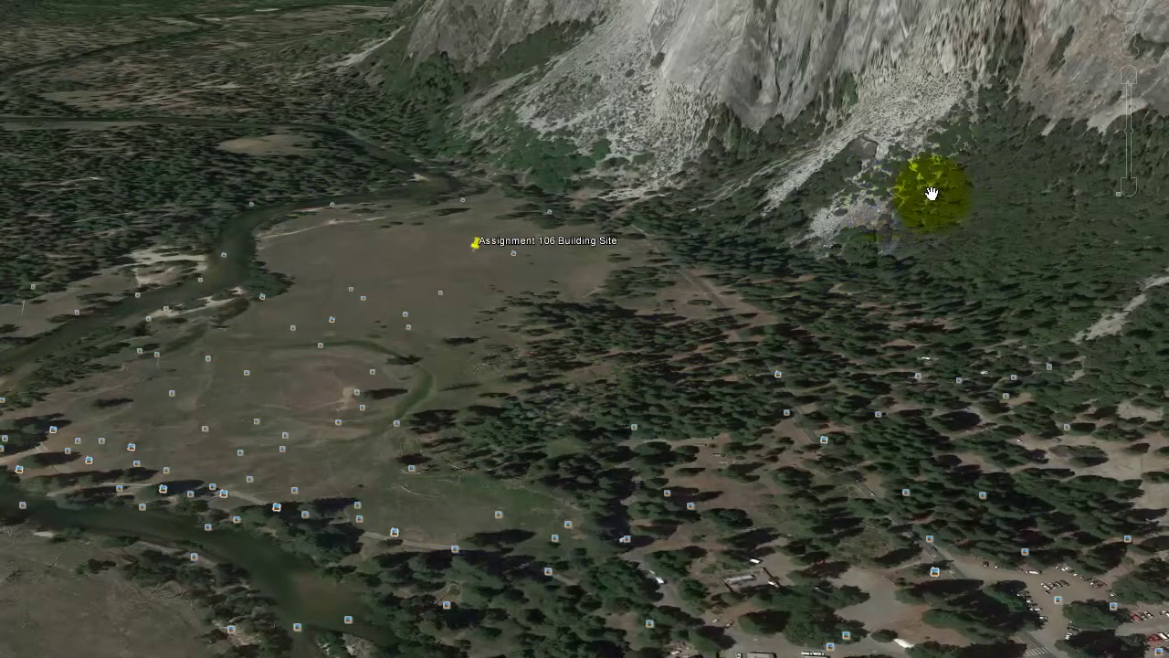
pyautogui.moveTo(553, 410)
pyautogui.mouseDown()
pyautogui.moveTo(515, 383)
pyautogui.moveTo(384, 347)
pyautogui.moveTo(653, 387)
pyautogui.moveTo(747, 484)
pyautogui.mouseUp()
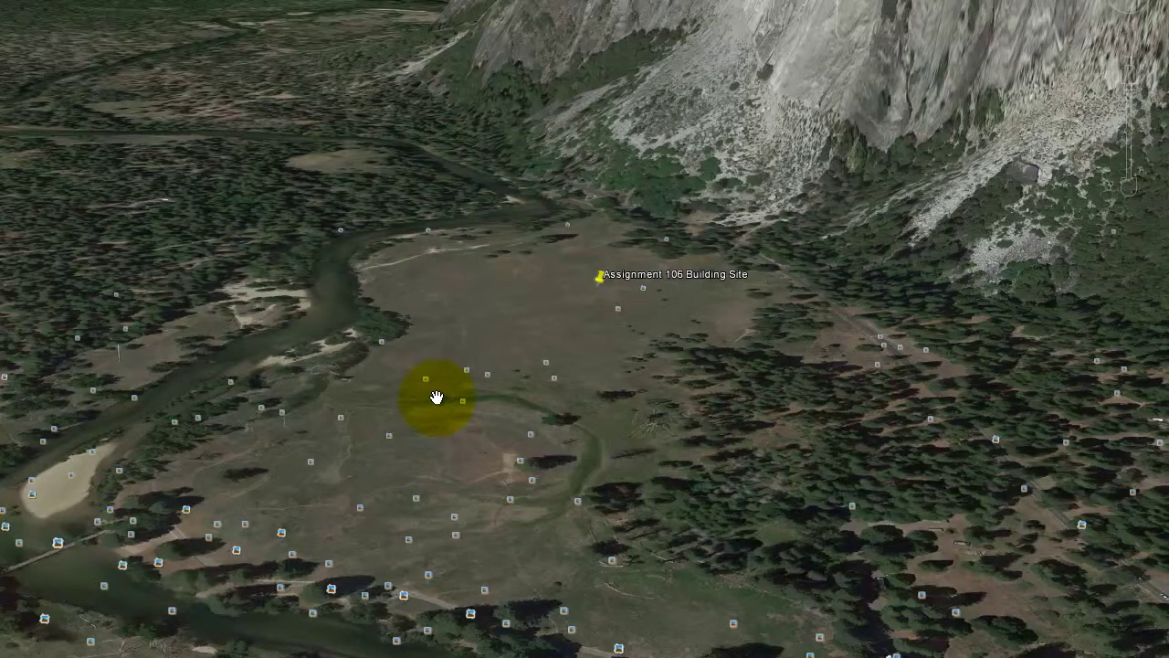
pyautogui.moveTo(560, 375); pyautogui.dragTo(444, 185)
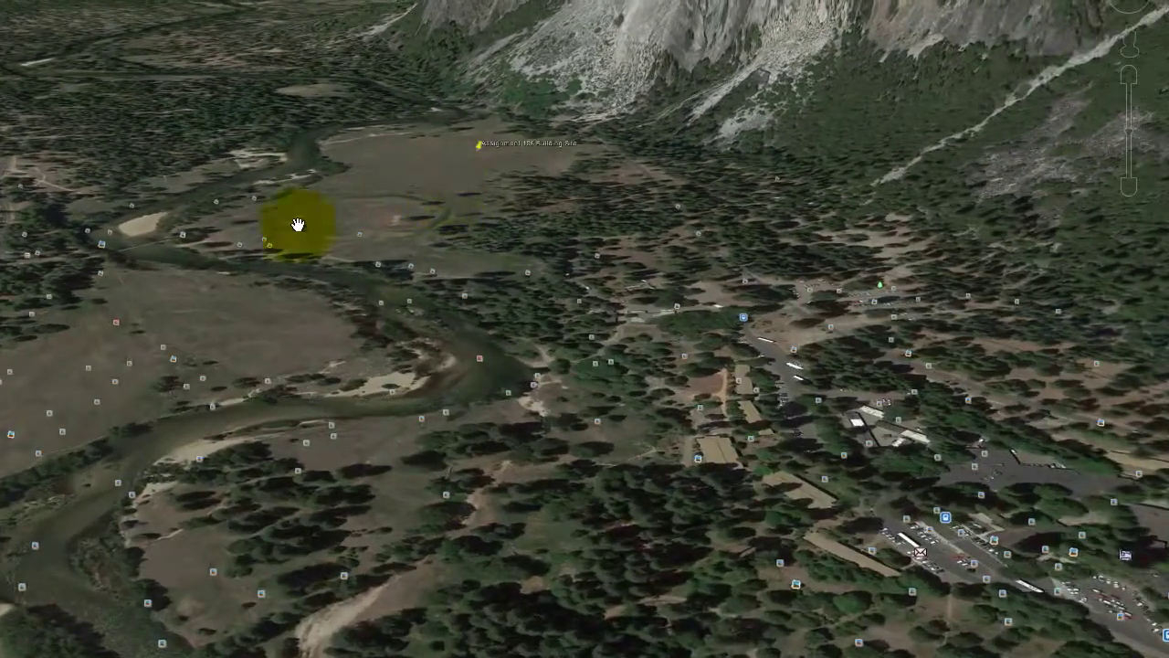
pyautogui.moveTo(617, 128); pyautogui.dragTo(649, 57)
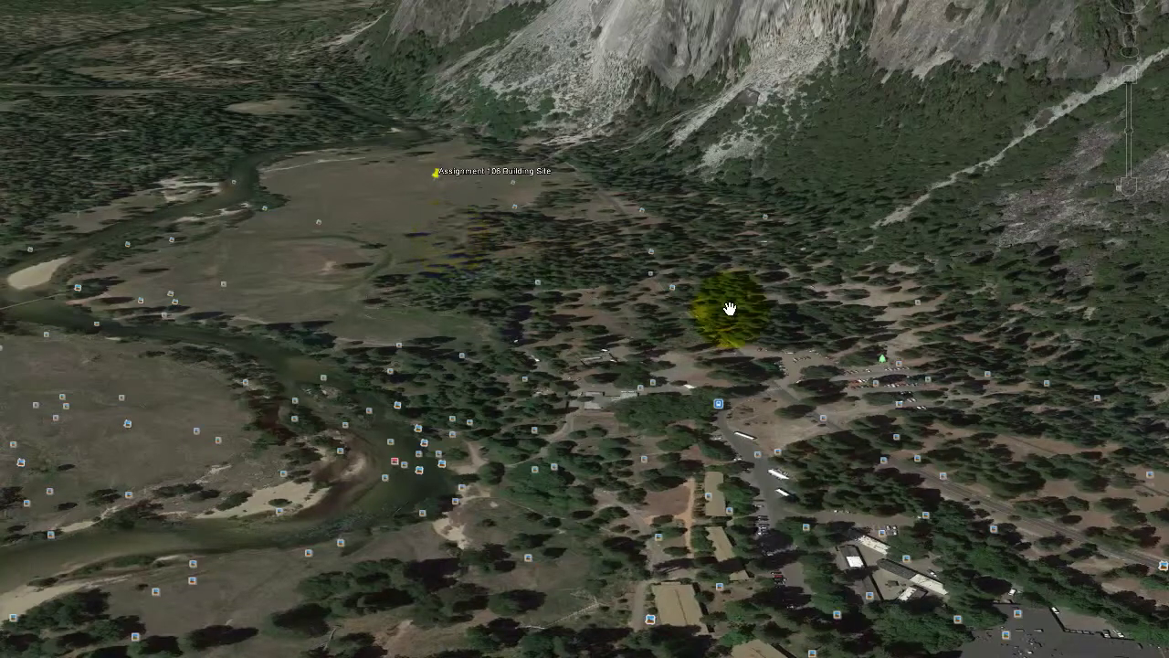
pyautogui.moveTo(730, 309); pyautogui.dragTo(671, 314)
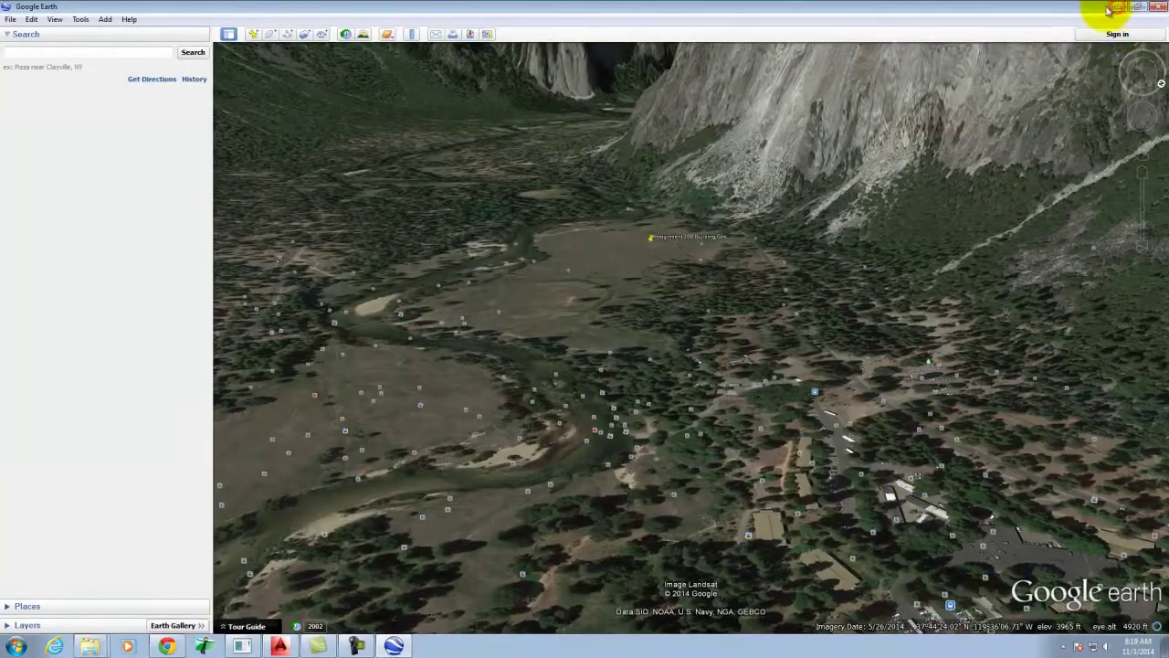
# Minimize Google Earth and the Exercise 122 web page, and maximize the AutoCAD window.
pyautogui.click(1111, 7)
pyautogui.click(1048, 135)
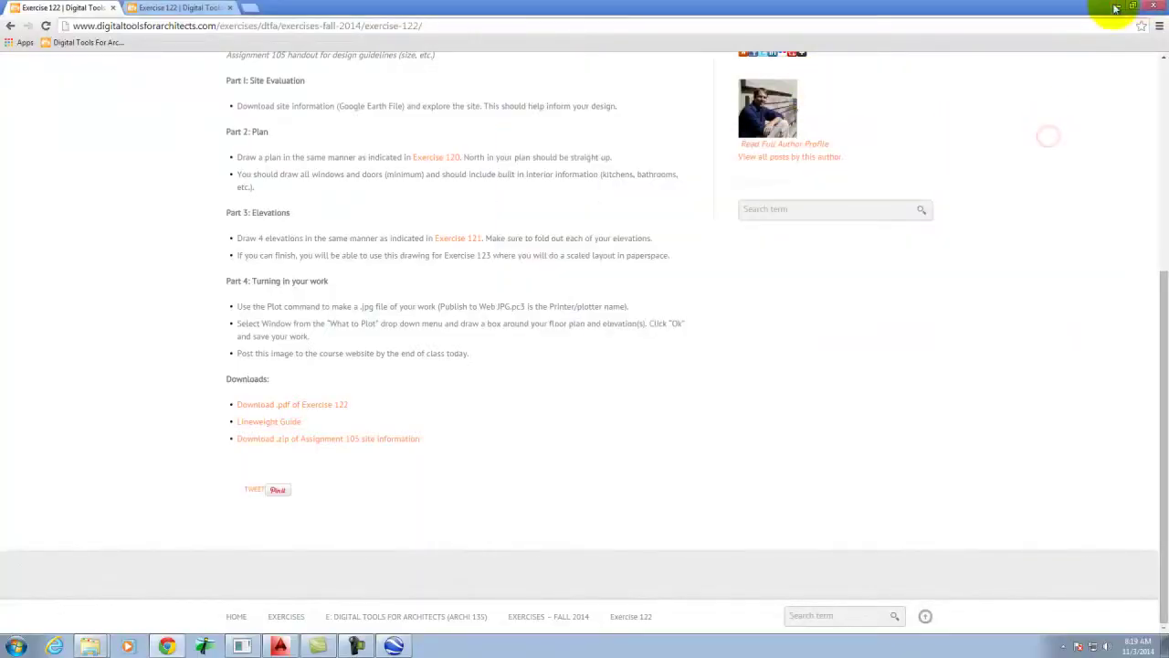
pyautogui.click(1115, 7)
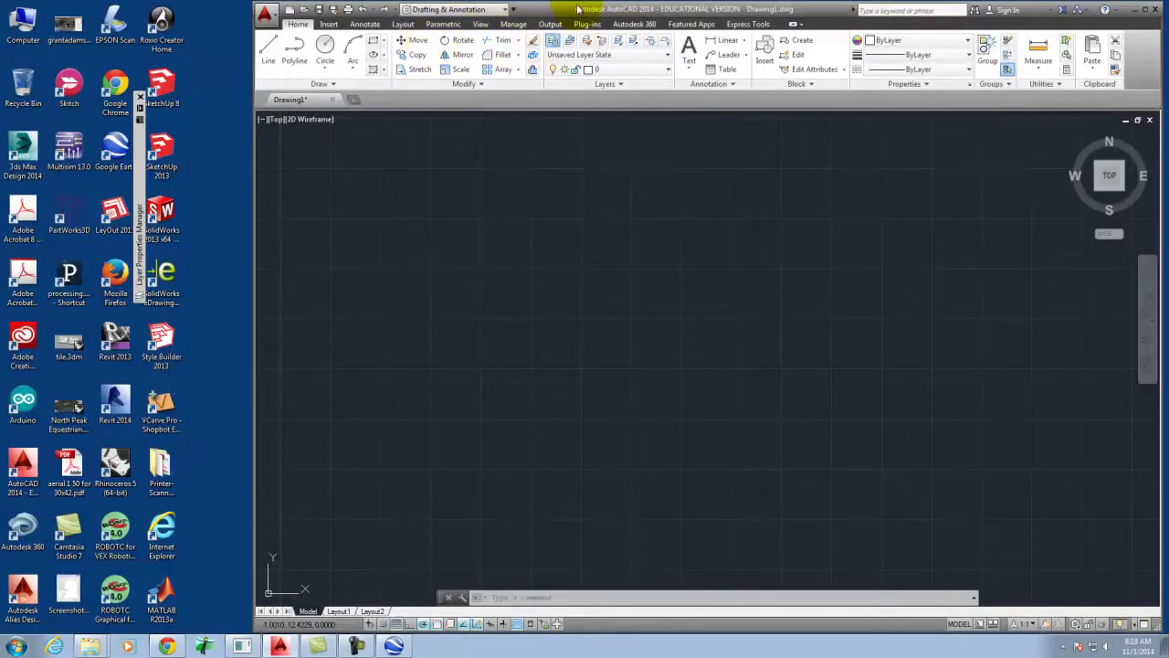
pyautogui.doubleClick(749, 9)
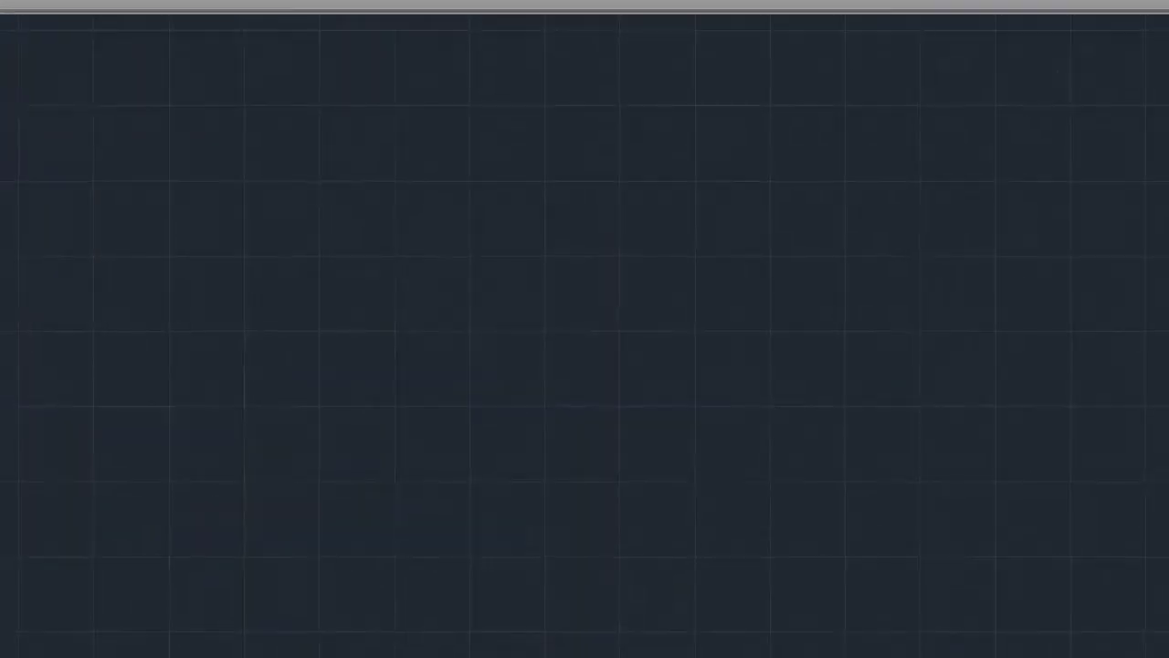
# Open Ex120.dwg from the A135 course folder's Ex120 subfolder on the Kingfisher (E:) drive.
pyautogui.hotkey('ctrl', 'o')
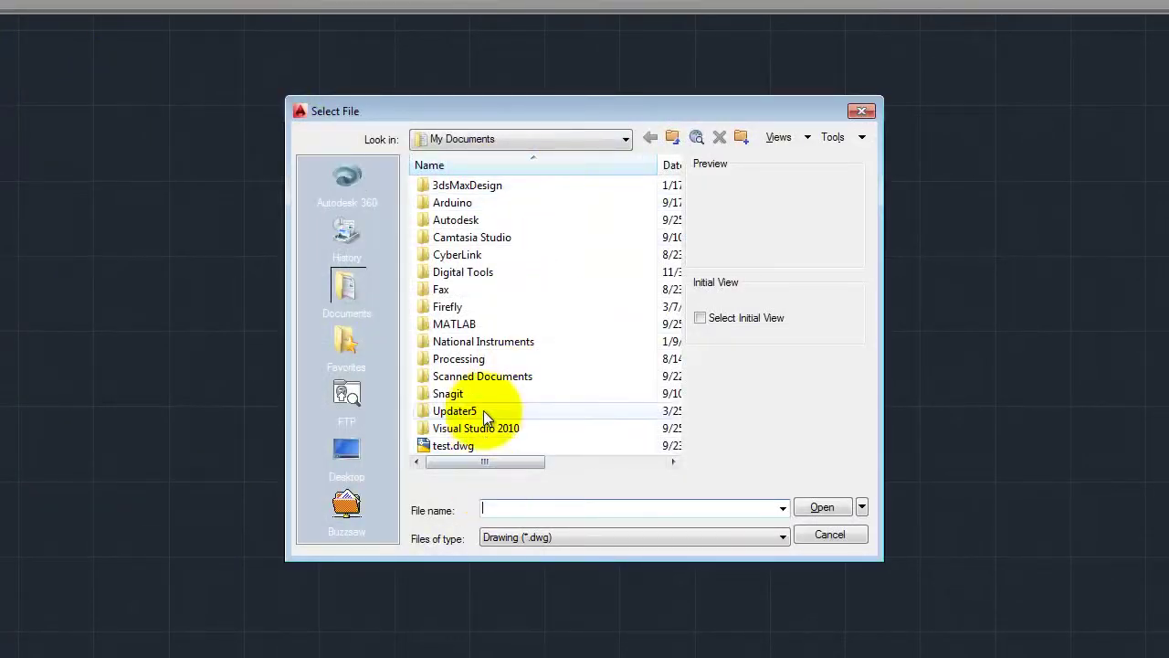
pyautogui.click(546, 139)
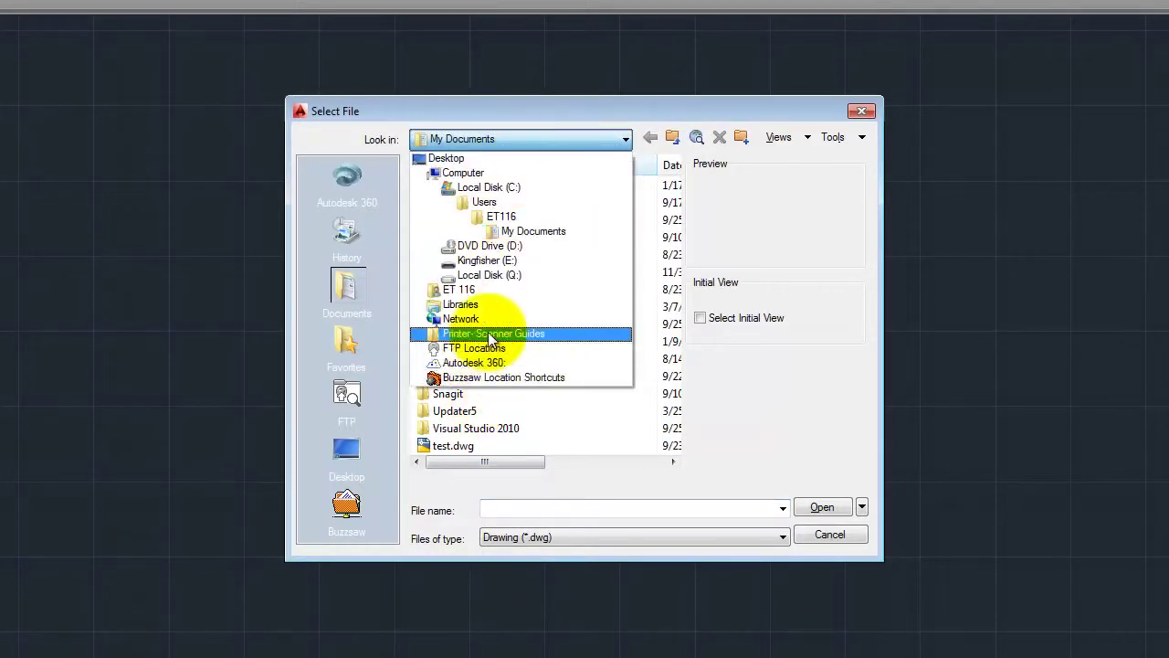
pyautogui.click(486, 260)
pyautogui.click(432, 202)
pyautogui.doubleClick(443, 185)
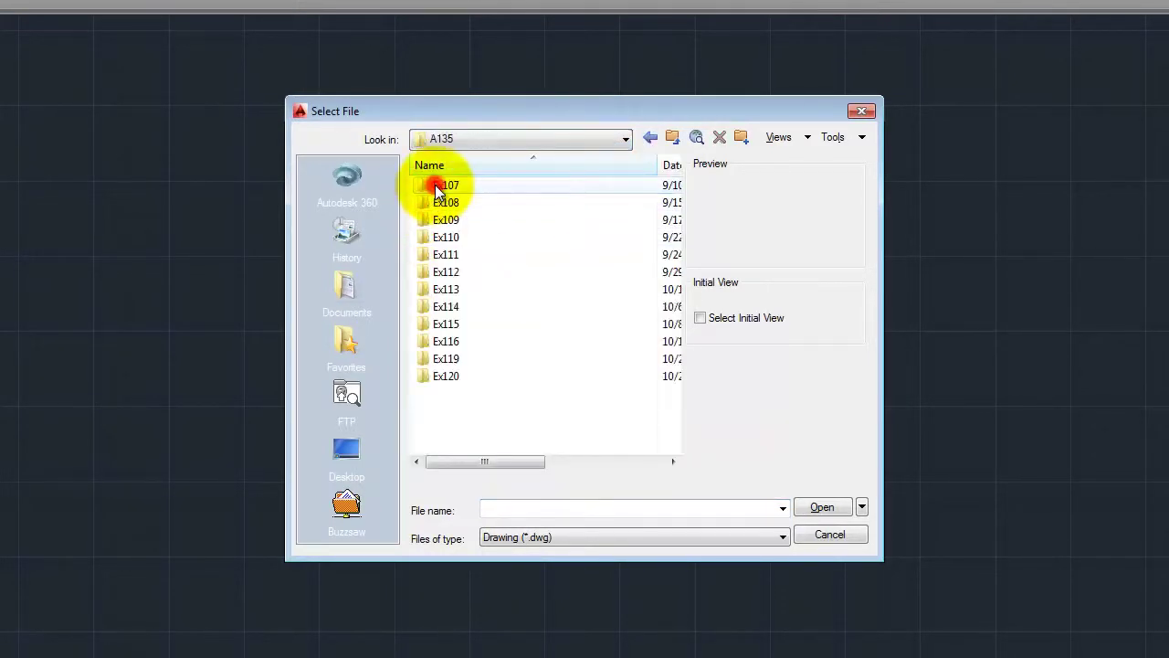
pyautogui.click(444, 375)
pyautogui.click(454, 375)
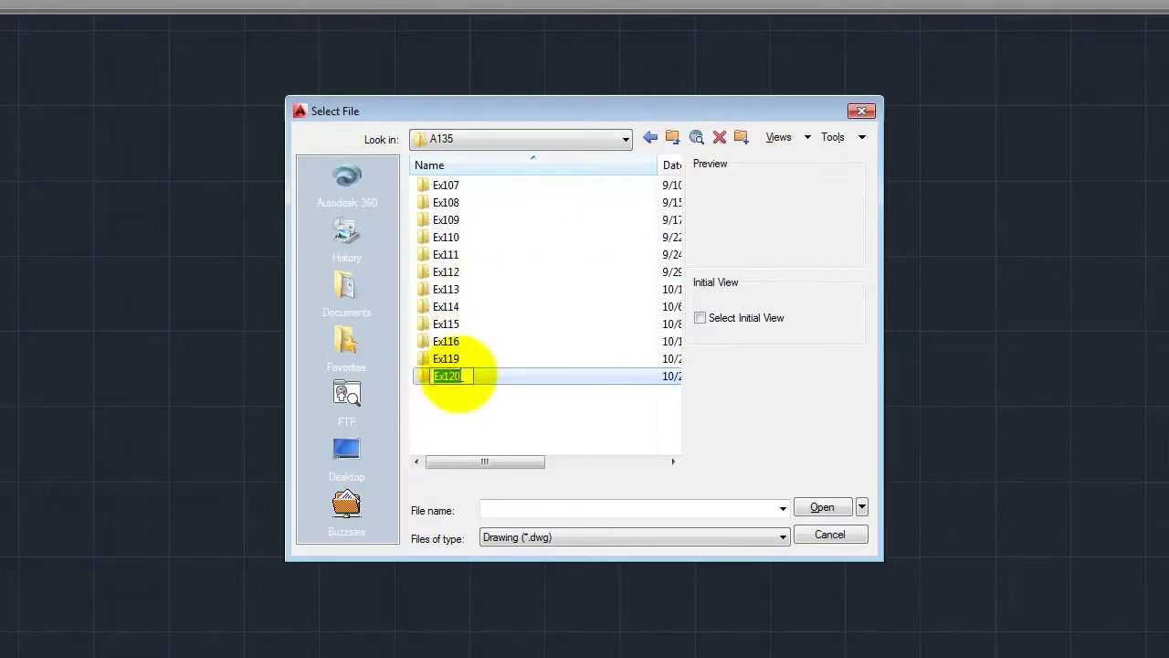
pyautogui.doubleClick(486, 377)
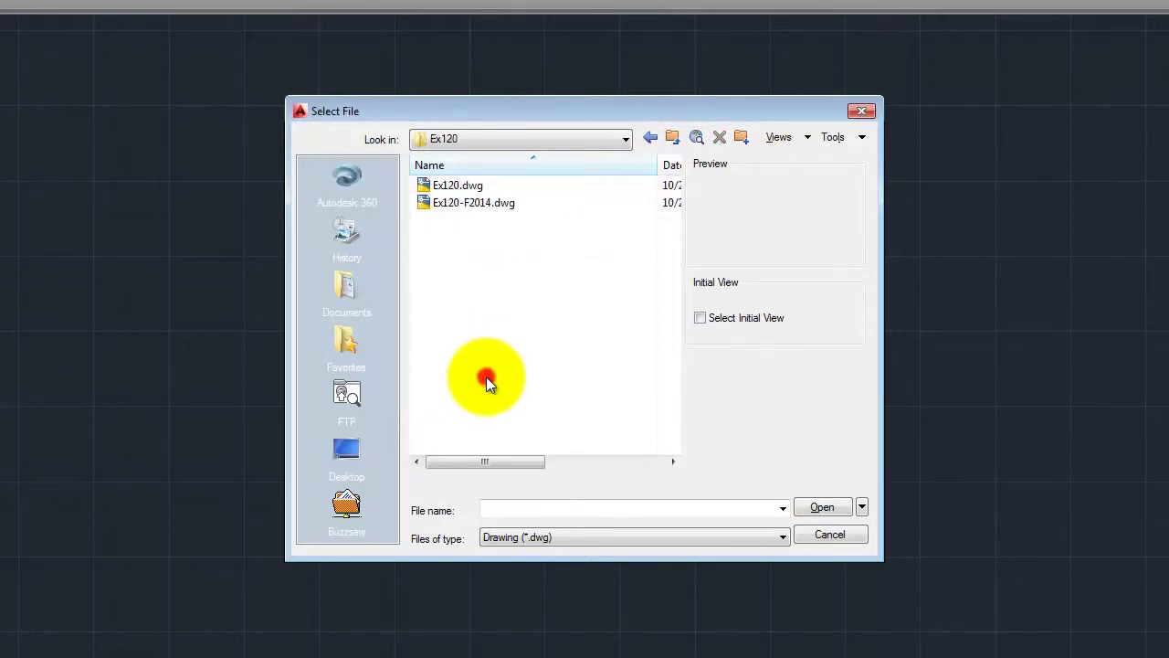
pyautogui.click(466, 184)
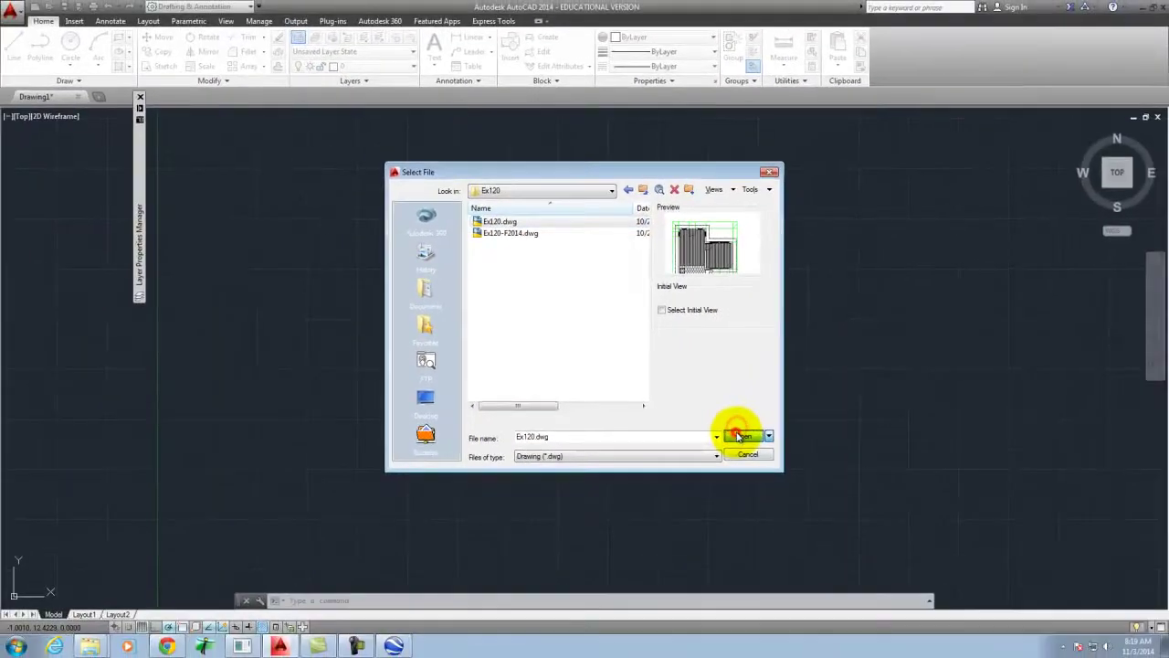
pyautogui.click(821, 508)
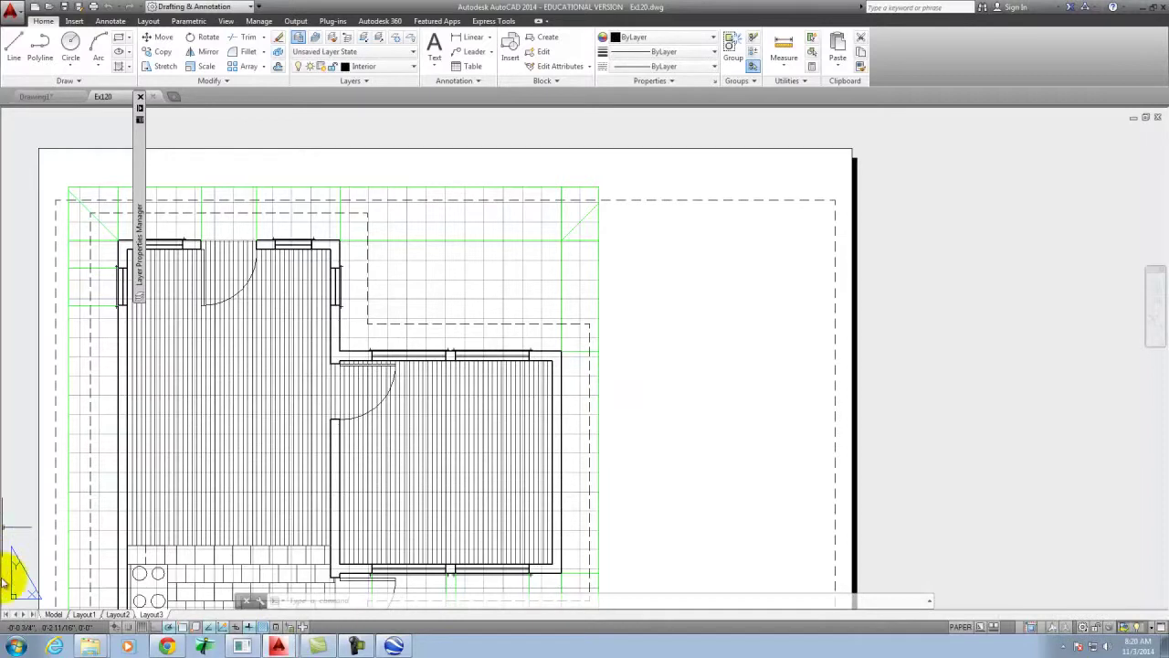
# Switch to model space and examine the cabin floor plan together with its four folded-out elevations.
pyautogui.click(53, 614)
pyautogui.scroll(-5, 665, 280)
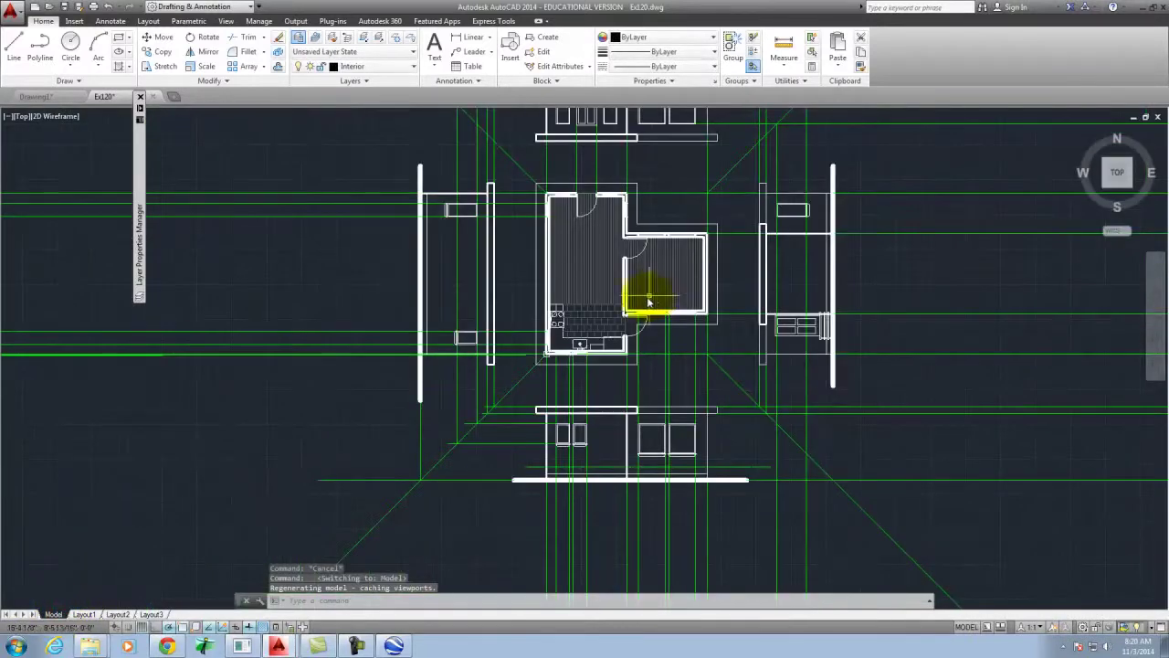
pyautogui.scroll(-1, 627, 269)
pyautogui.scroll(2, 627, 269)
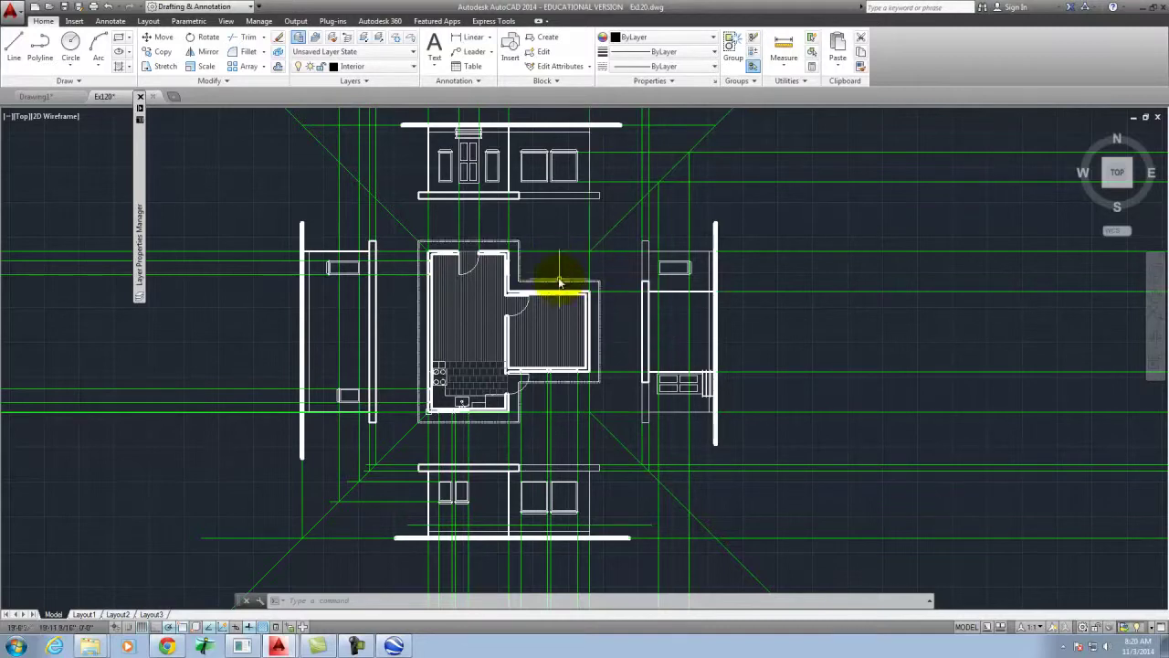
pyautogui.scroll(2, 548, 272)
pyautogui.scroll(2, 548, 265)
pyautogui.scroll(-2, 515, 188)
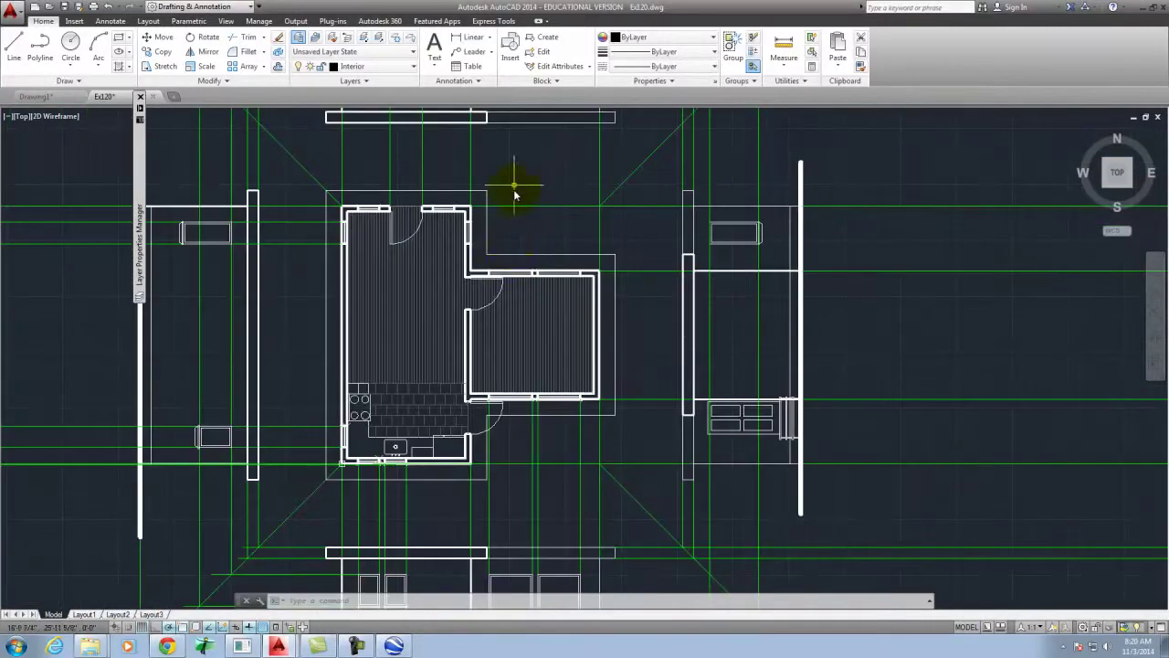
# Compare the floor plan with lineweight display turned off and back on.
pyautogui.scroll(2, 481, 329)
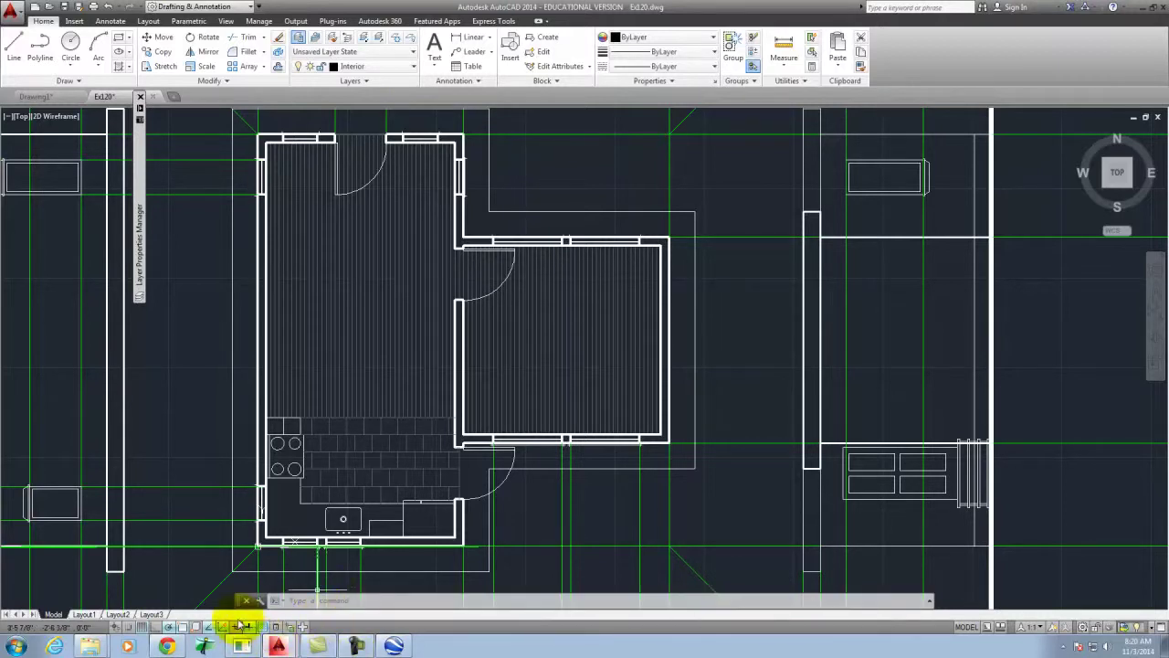
pyautogui.click(249, 627)
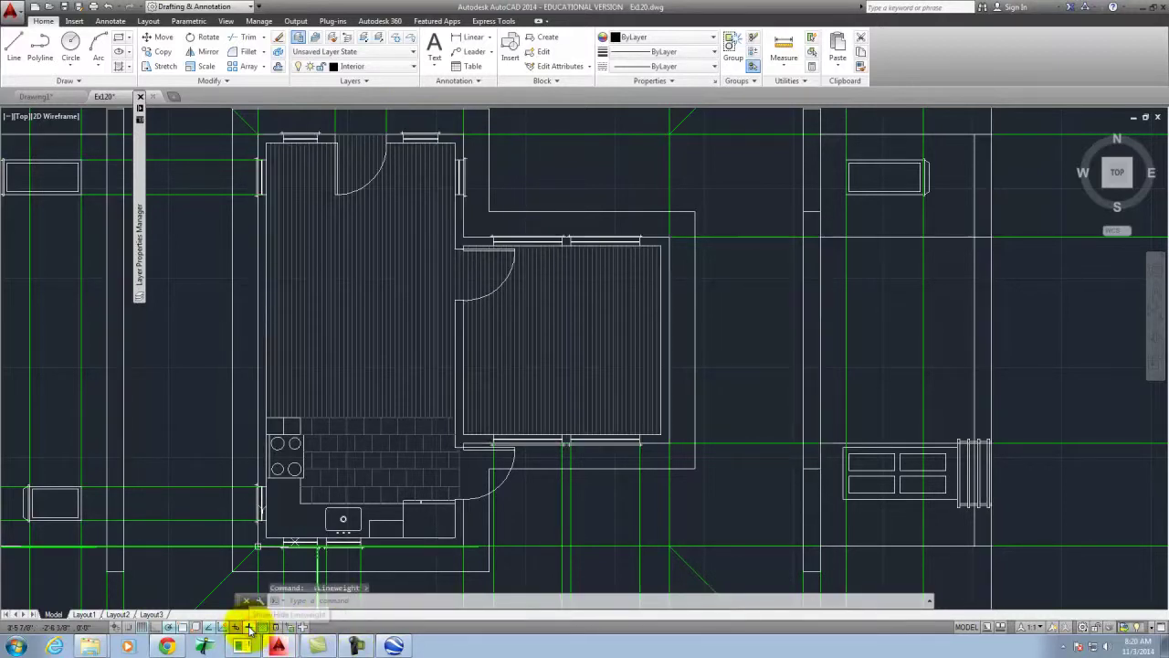
pyautogui.click(249, 627)
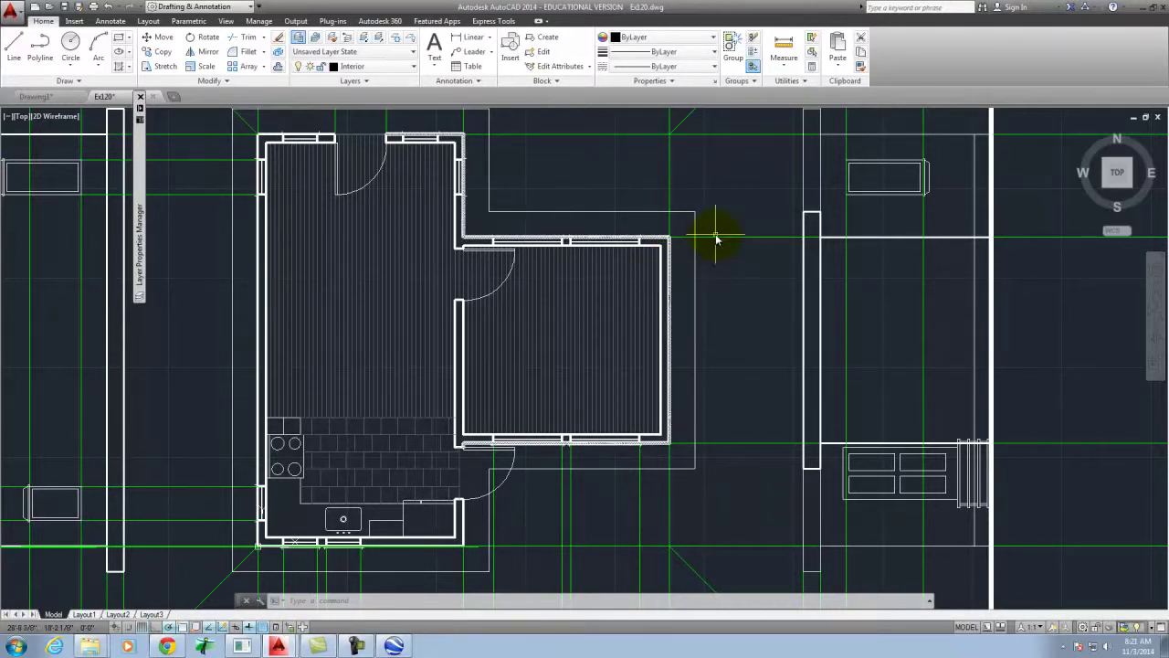
# Set the lineweight of the outer wall line around the smaller room to 1.00 mm.
pyautogui.click(667, 255)
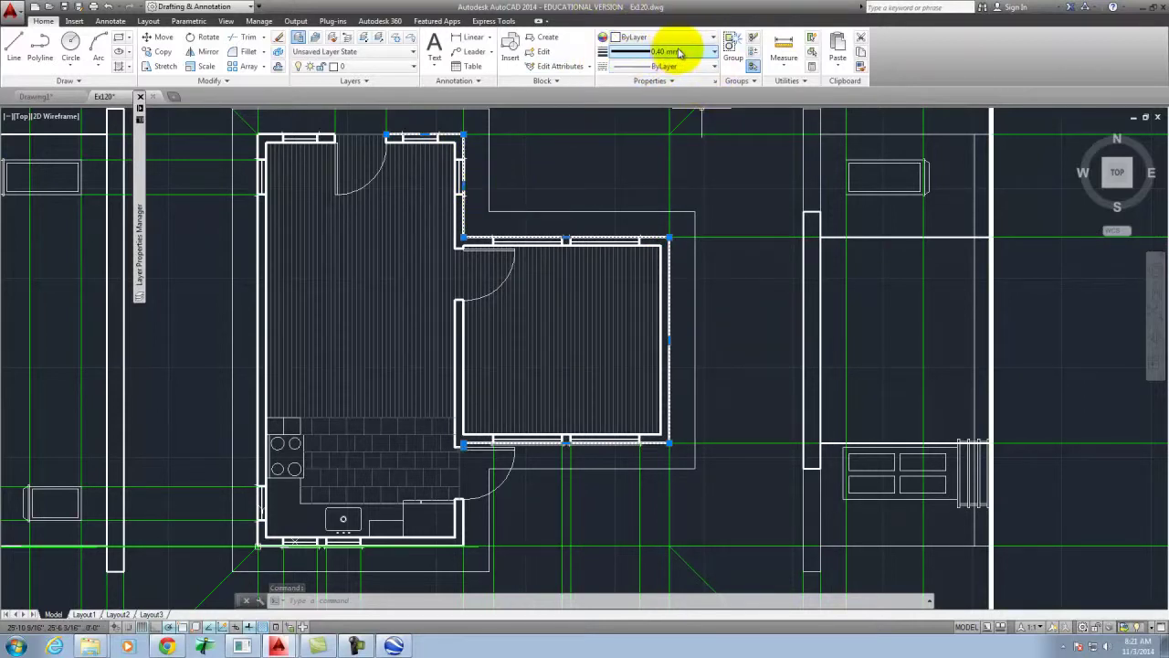
pyautogui.click(701, 53)
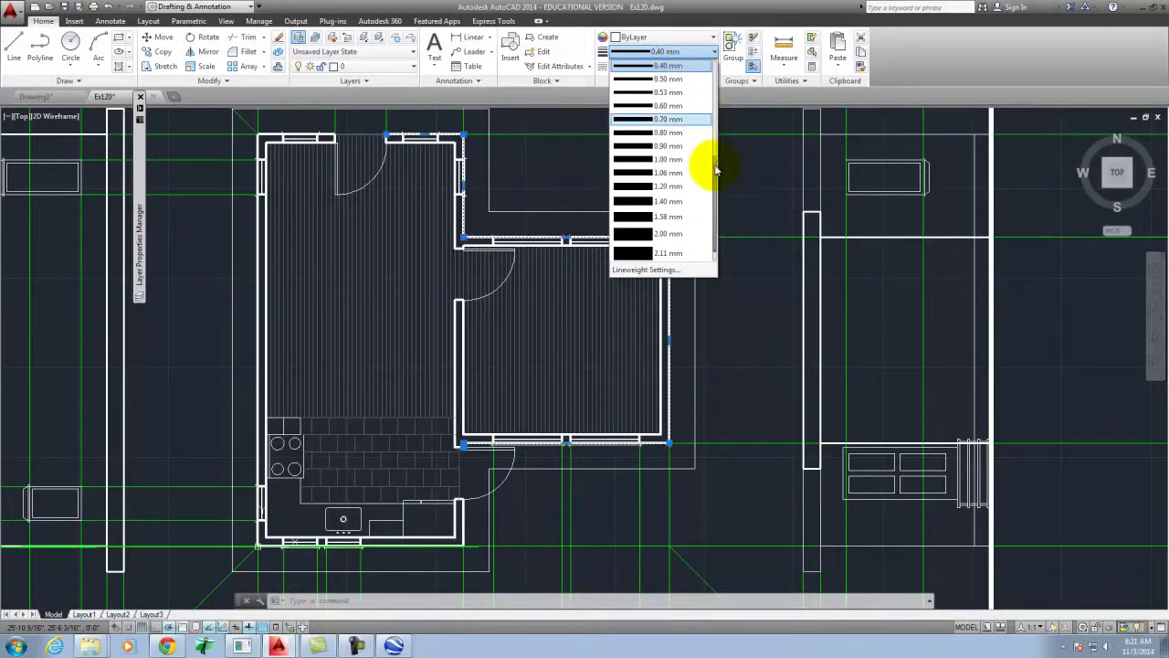
pyautogui.moveTo(709, 166); pyautogui.dragTo(726, 144)
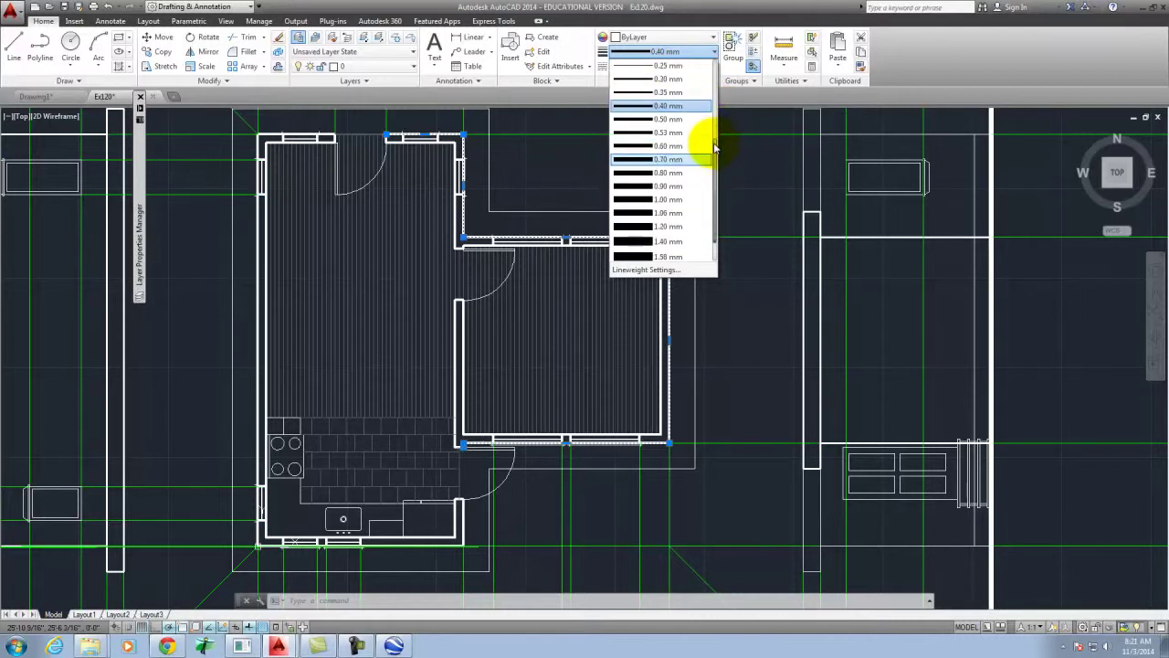
pyautogui.click(668, 200)
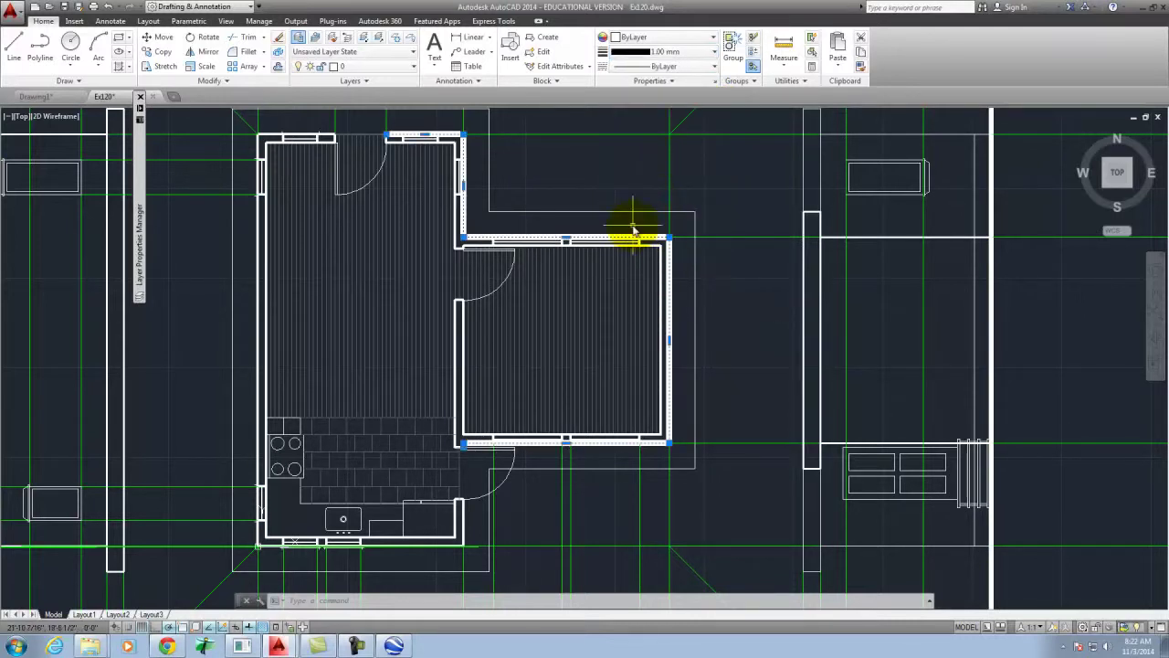
# Set the lineweight of the selected outer wall line around the smaller room to 0.40 mm.
pyautogui.click(674, 51)
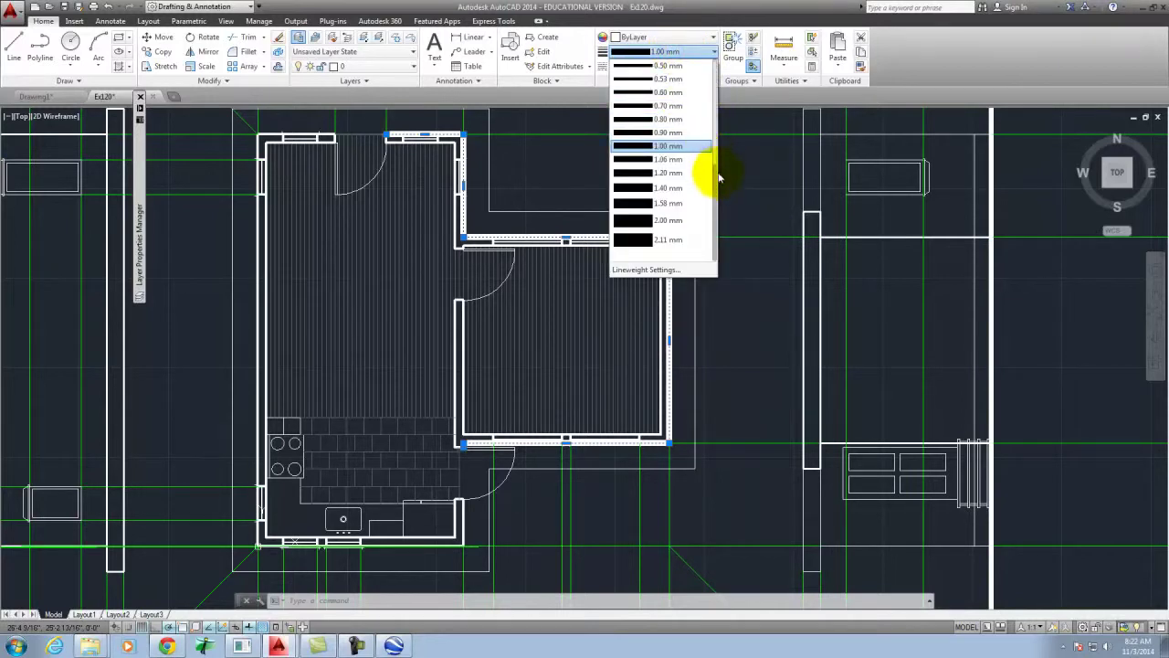
pyautogui.moveTo(717, 173); pyautogui.dragTo(716, 150)
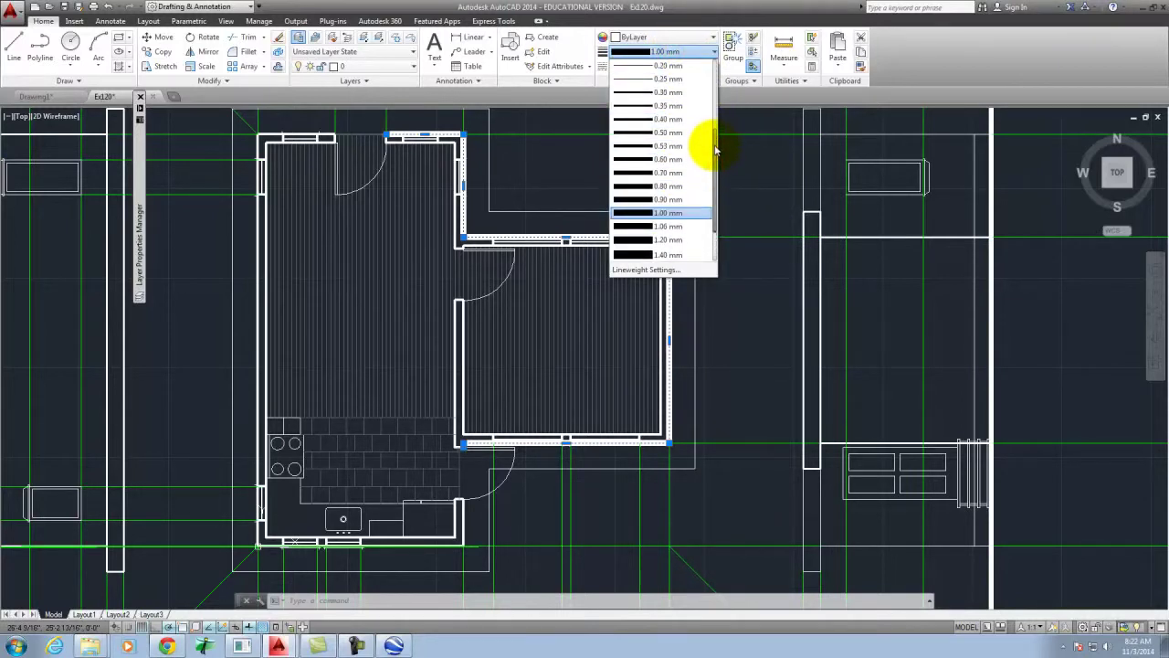
pyautogui.click(668, 119)
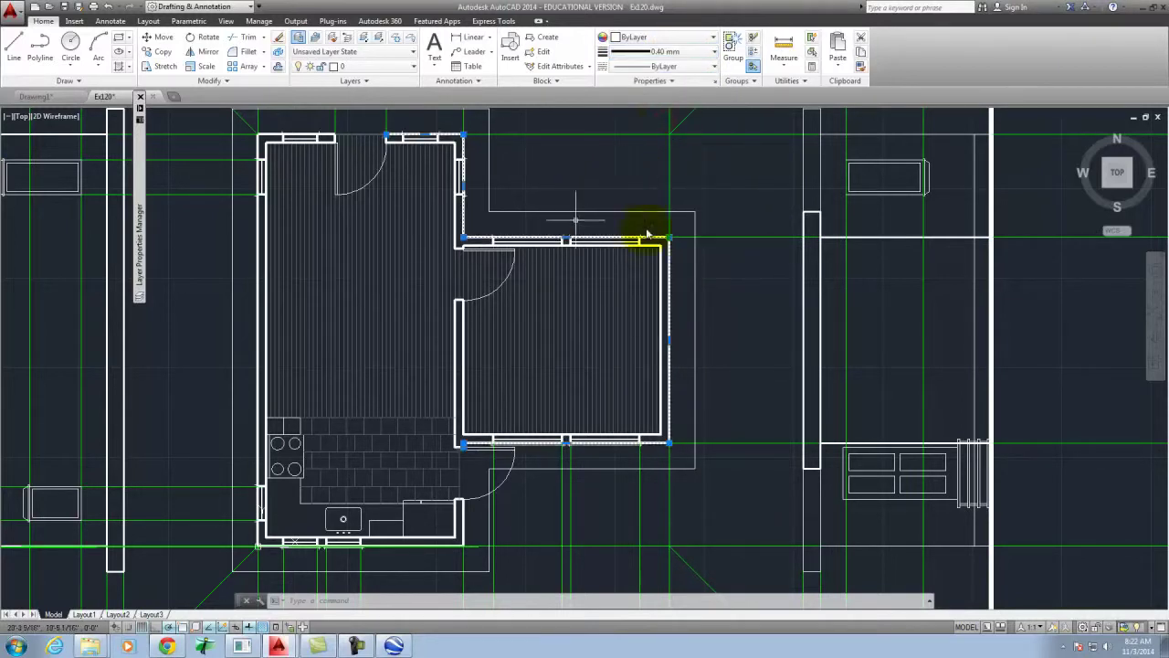
# Review the lineweight and colour options available for the selected outer wall line without changing them.
pyautogui.click(709, 51)
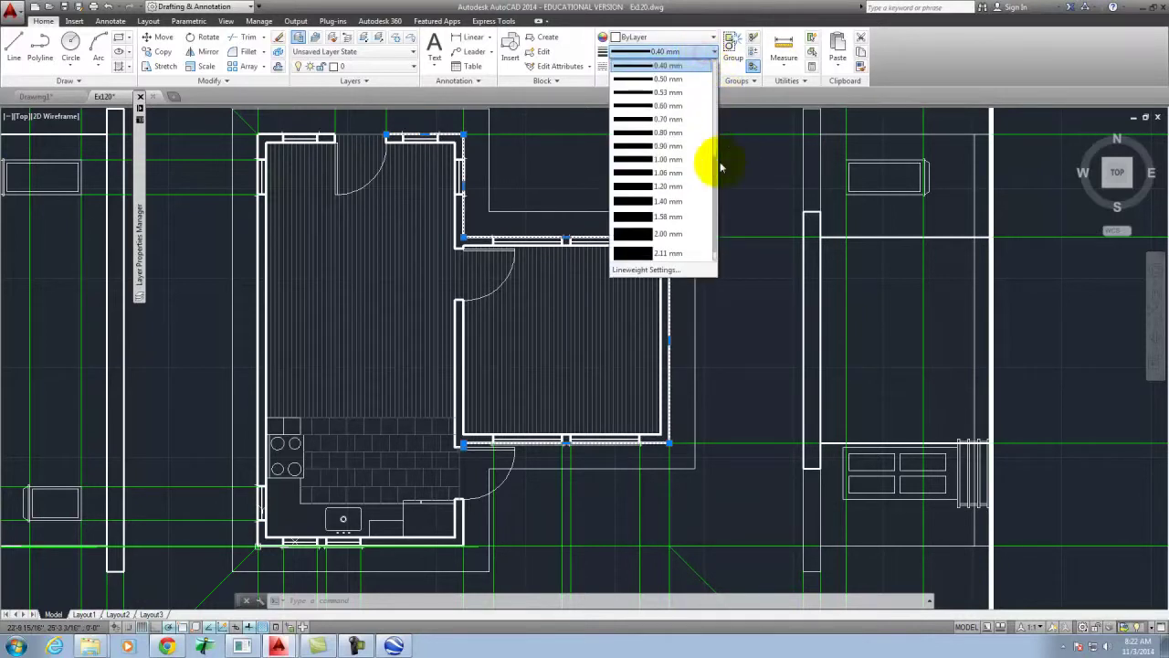
pyautogui.moveTo(716, 173); pyautogui.dragTo(726, 126)
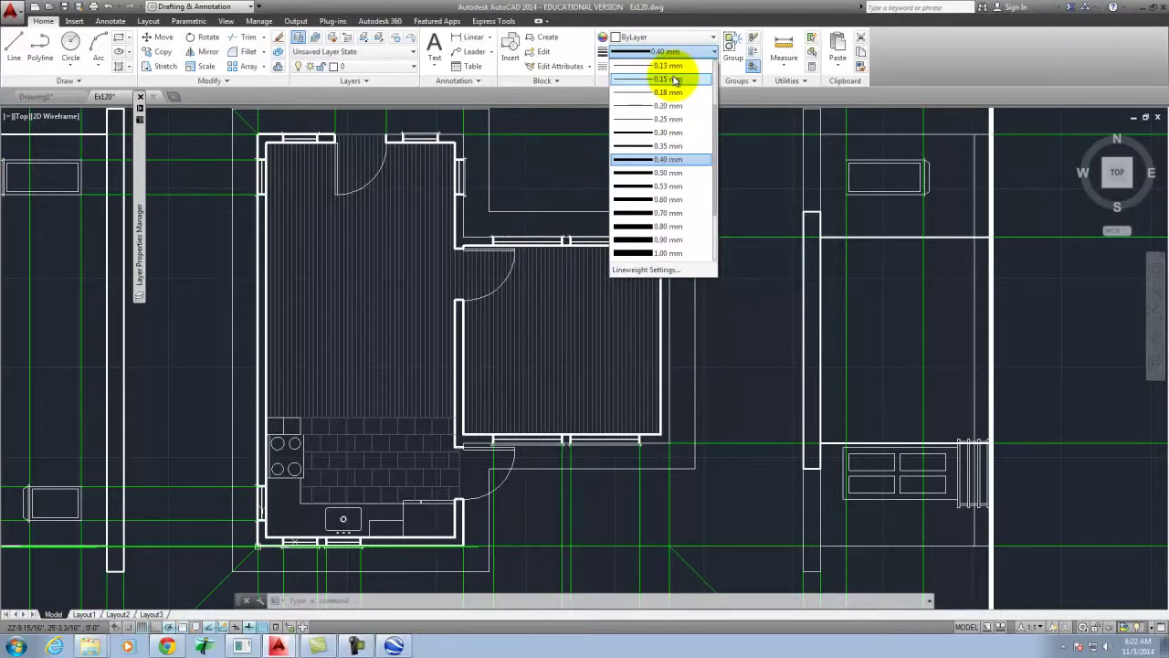
pyautogui.click(941, 50)
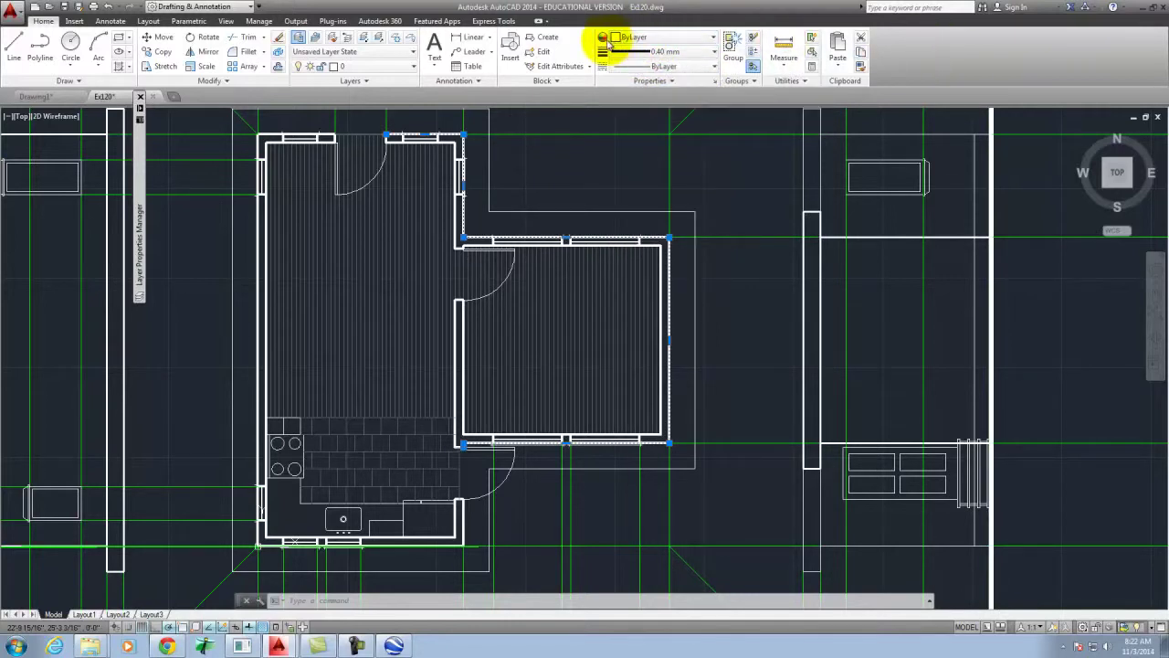
pyautogui.click(653, 40)
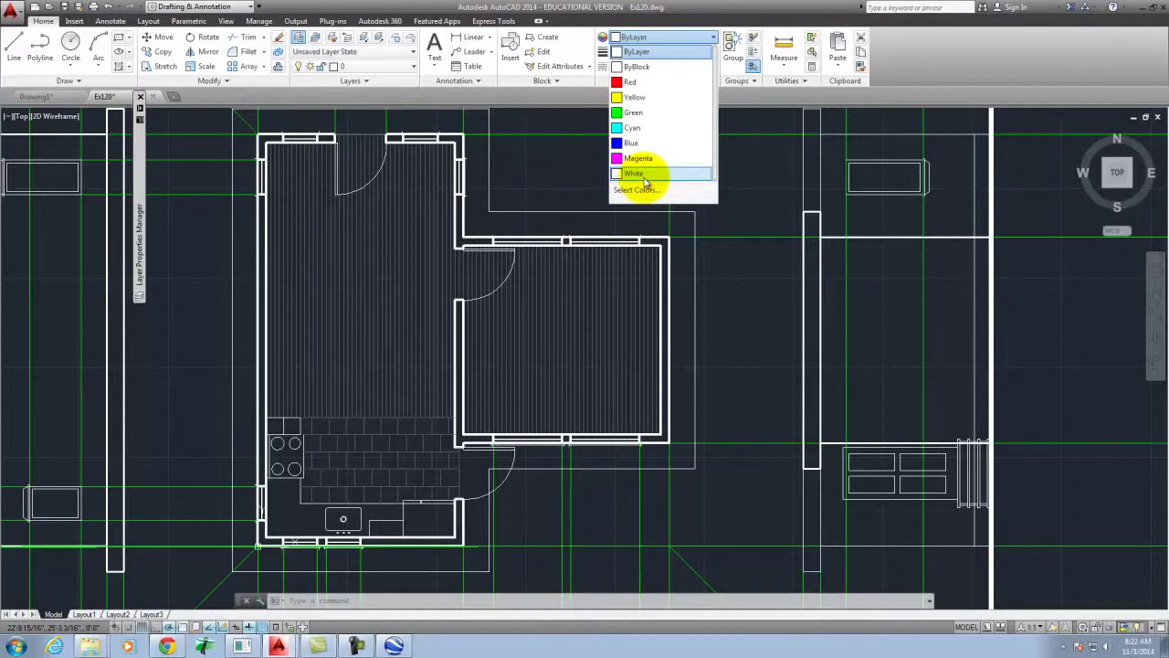
pyautogui.click(699, 38)
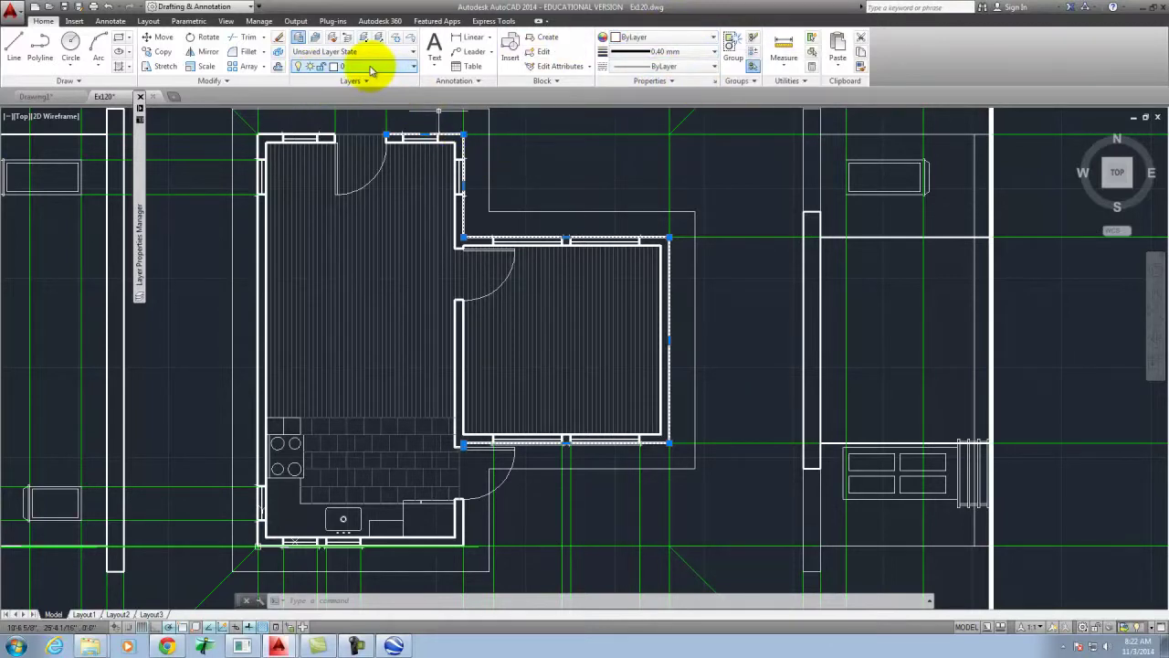
# Enlarge the Layer Properties Manager, review the lineweight assigned to each layer, and close it.
pyautogui.click(298, 38)
pyautogui.click(298, 39)
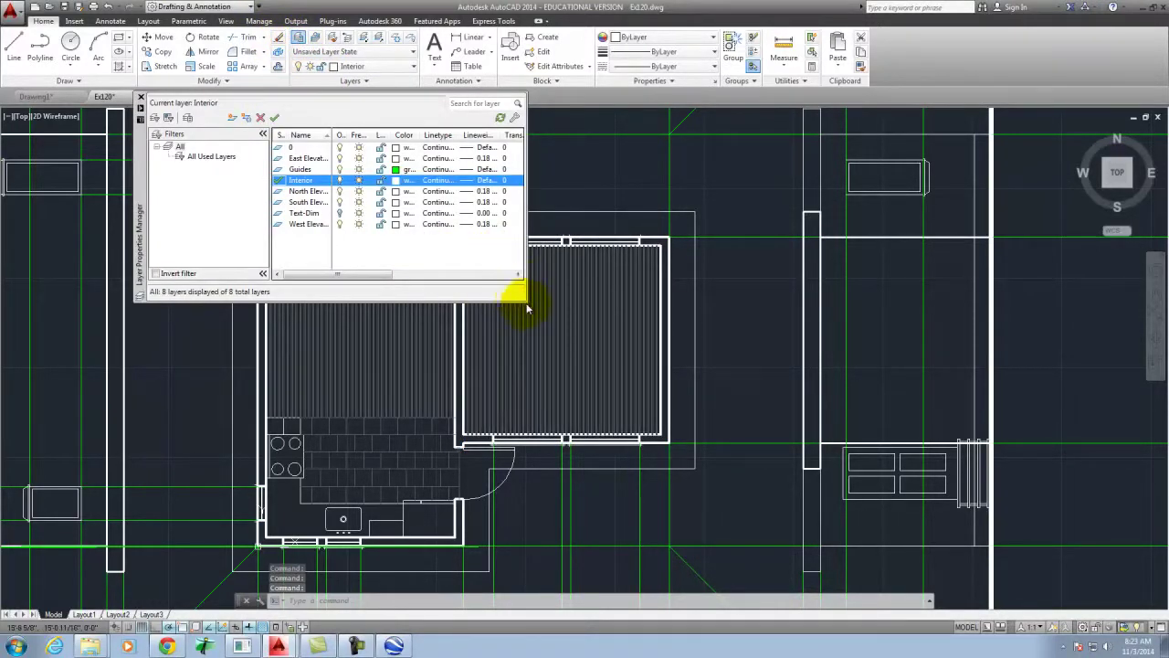
pyautogui.moveTo(523, 298); pyautogui.dragTo(806, 359)
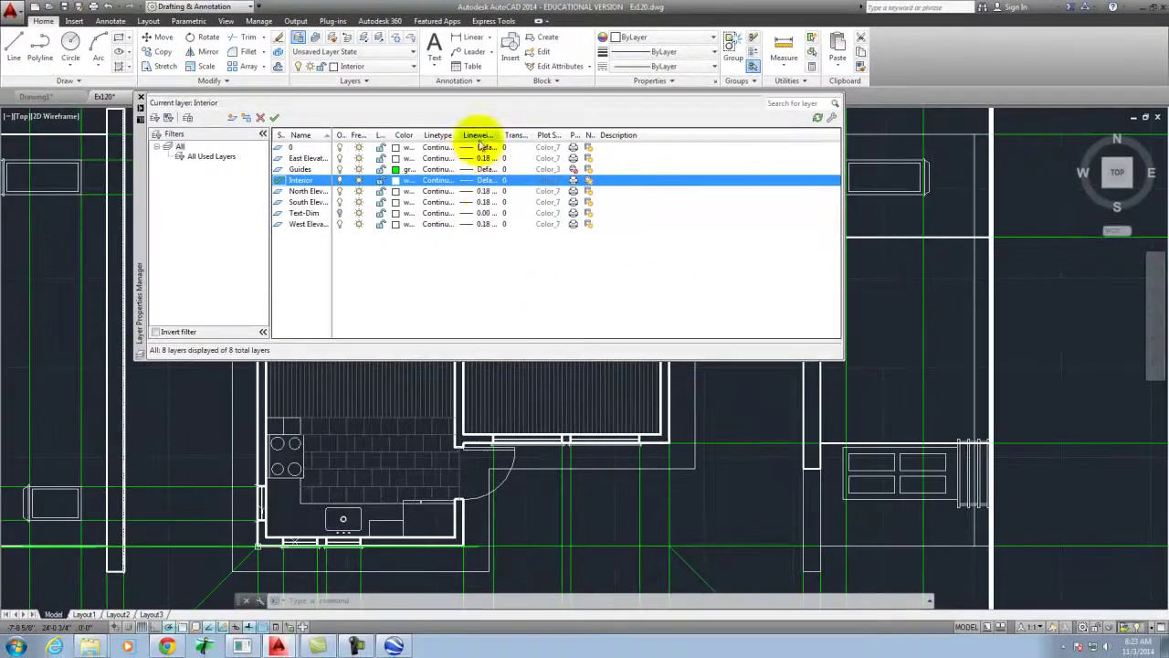
pyautogui.click(141, 98)
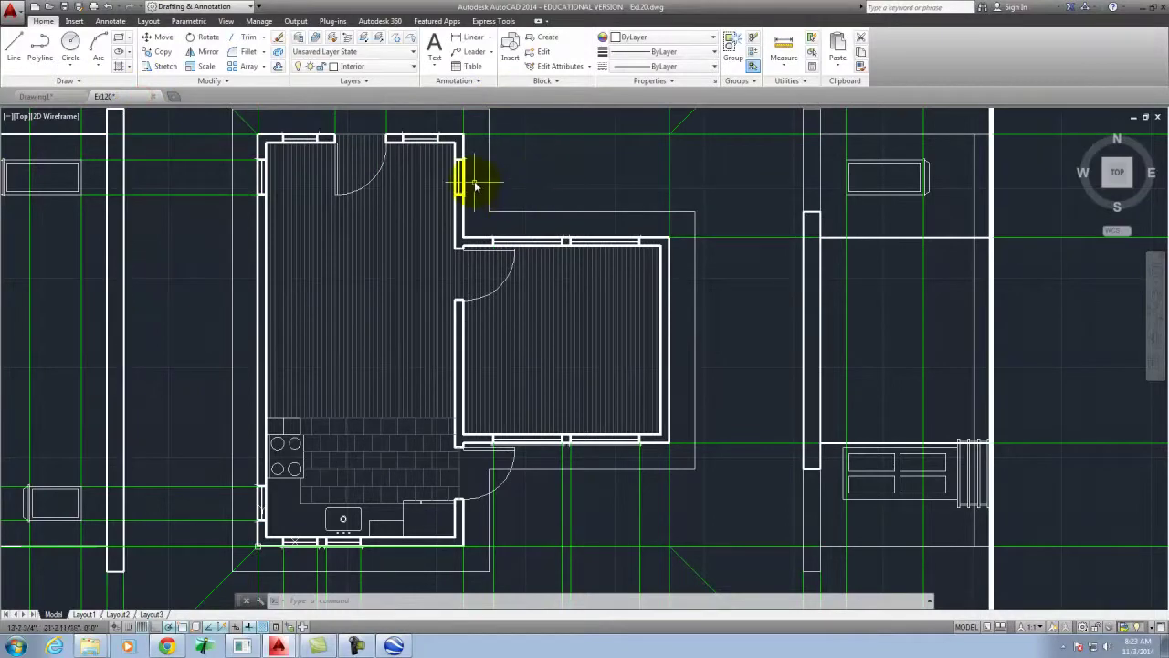
# Inspect the lineweight of the wall lines and the jamb line at the window in the larger room's right-hand wall.
pyautogui.scroll(5, 461, 153)
pyautogui.scroll(4, 461, 153)
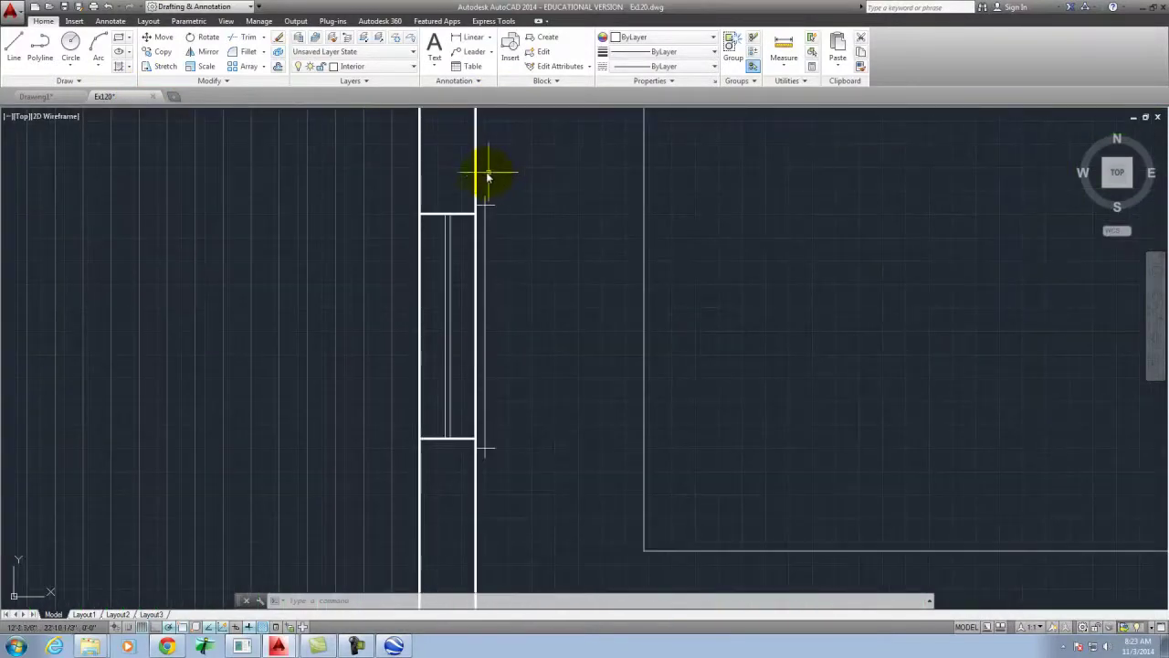
pyautogui.click(476, 151)
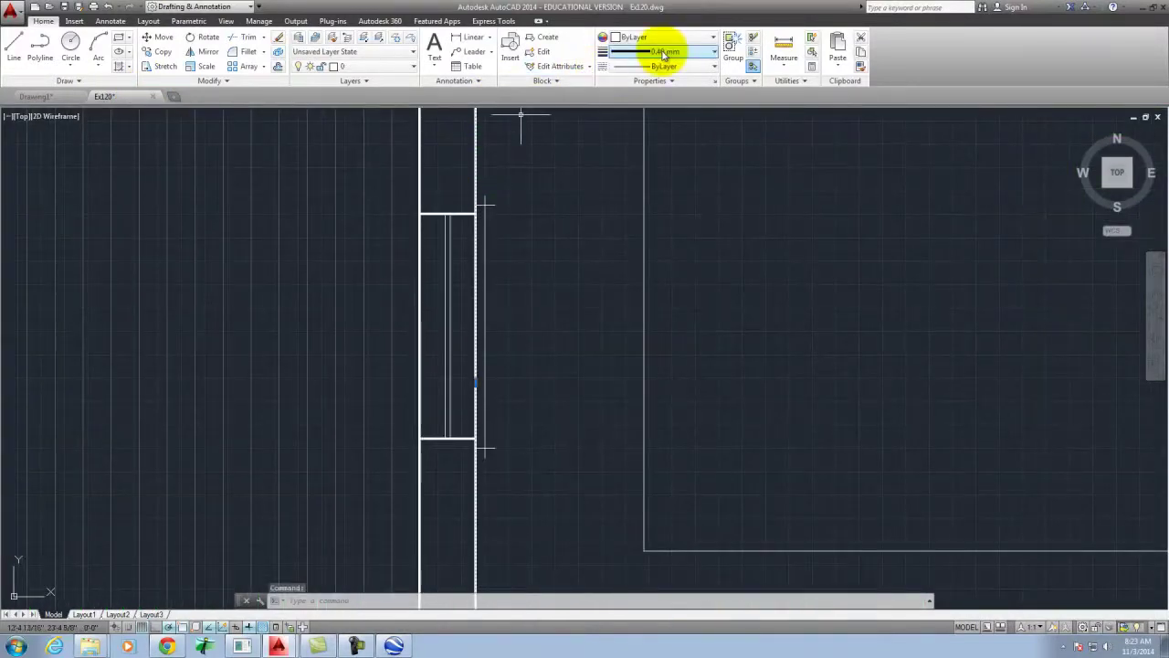
pyautogui.click(302, 133)
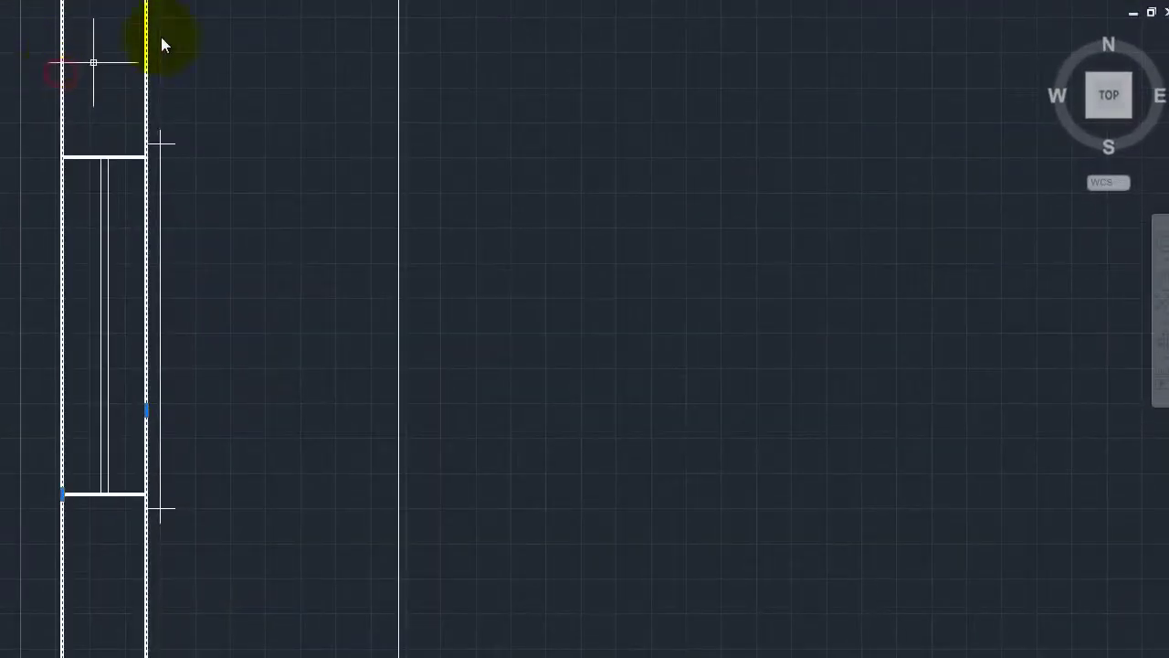
pyautogui.click(111, 157)
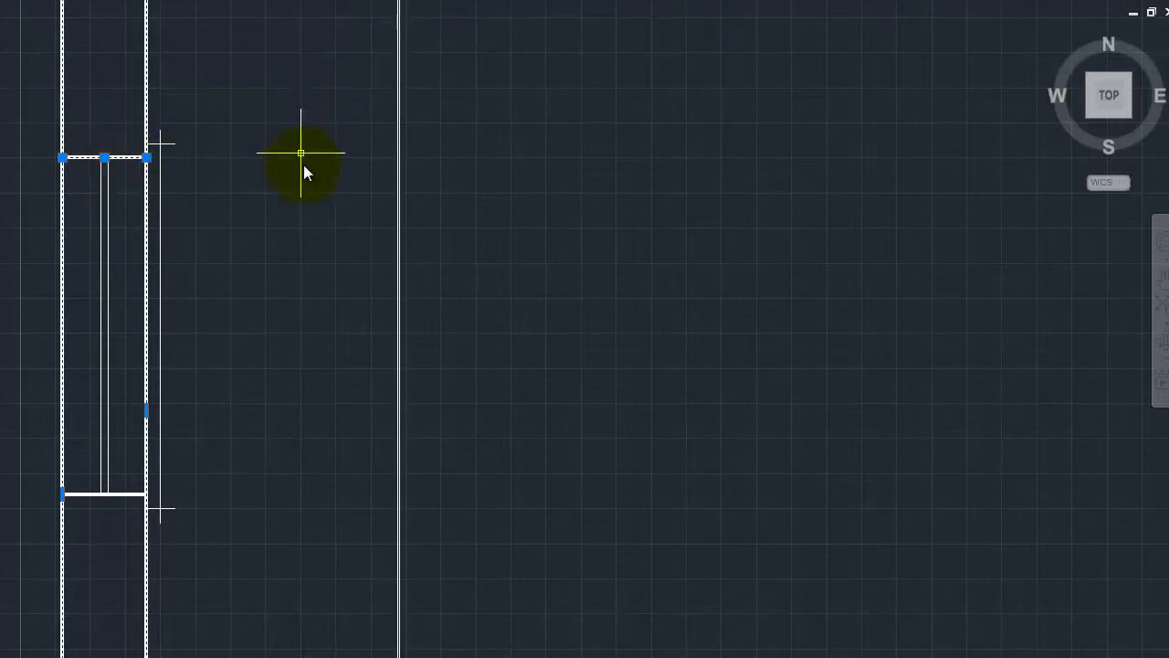
# Inspect the lineweight of the glass lines inside the same window opening.
pyautogui.click(260, 192)
pyautogui.click(225, 205)
pyautogui.click(127, 233)
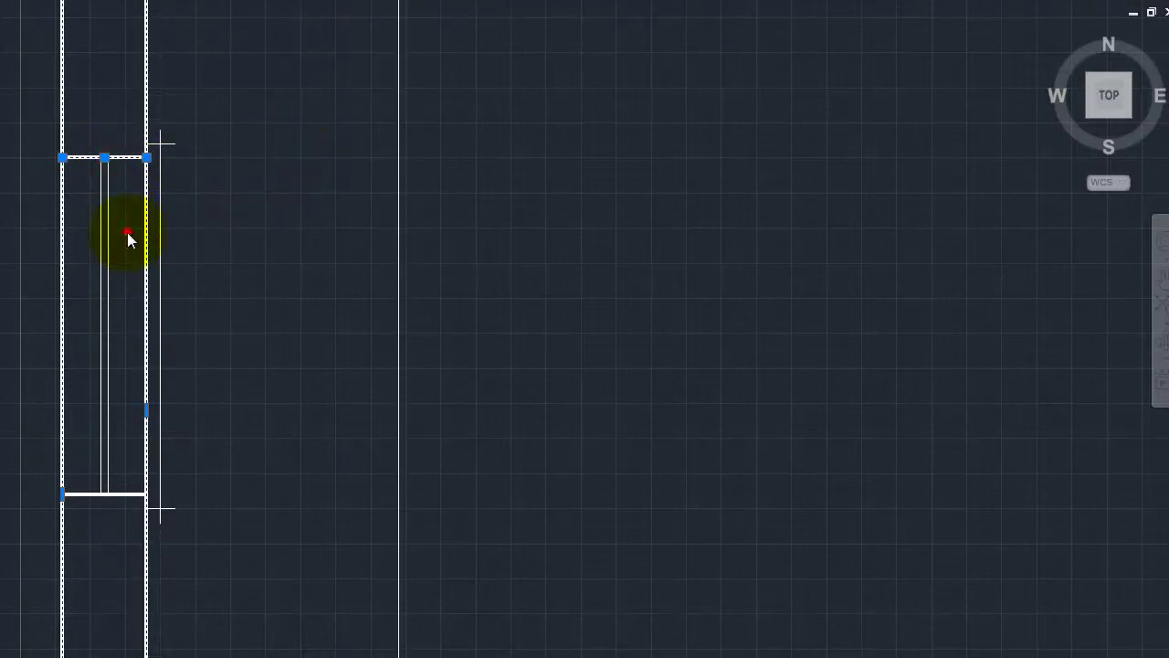
pyautogui.click(96, 225)
pyautogui.press('Escape')
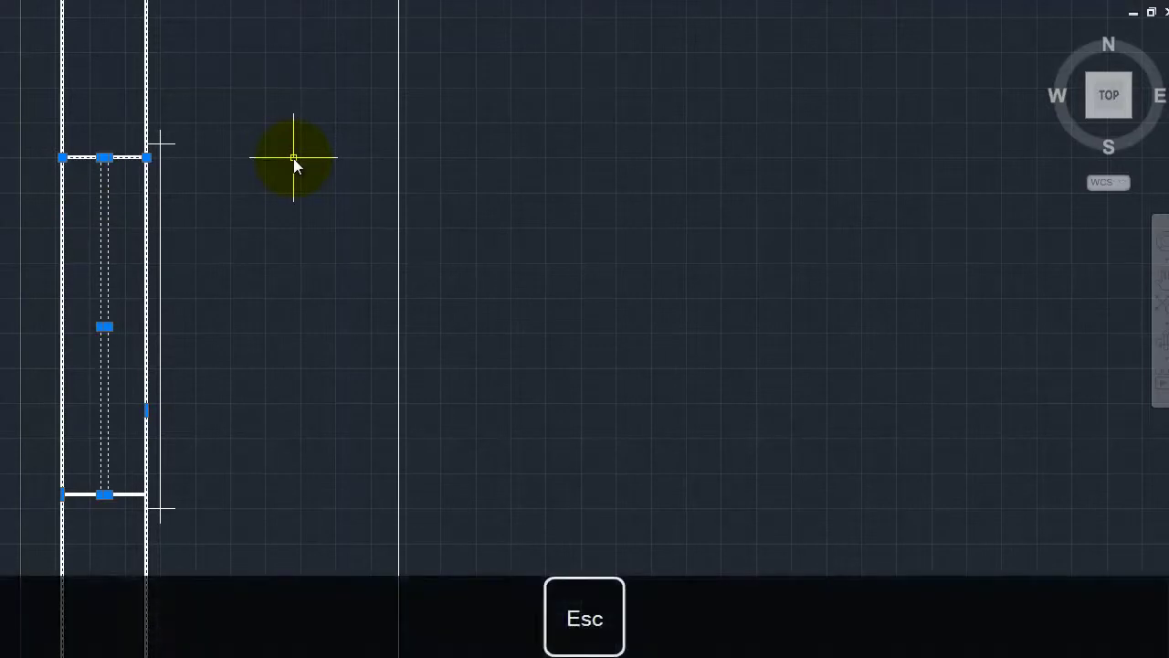
pyautogui.press('Escape')
pyautogui.click(103, 286)
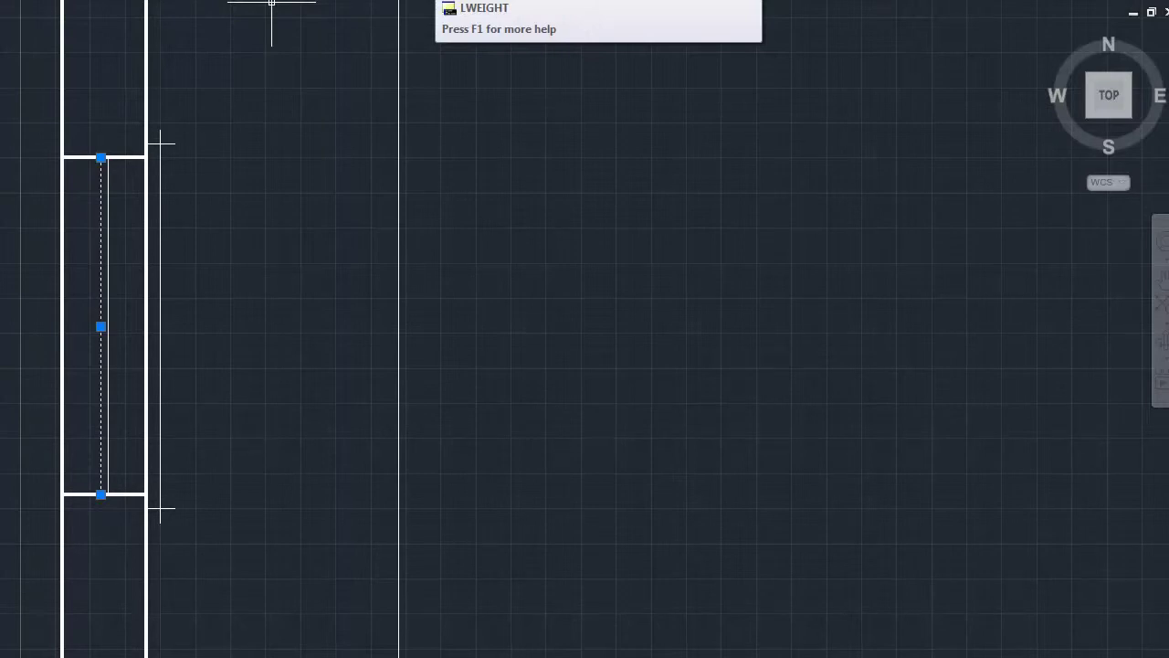
pyautogui.click(211, 171)
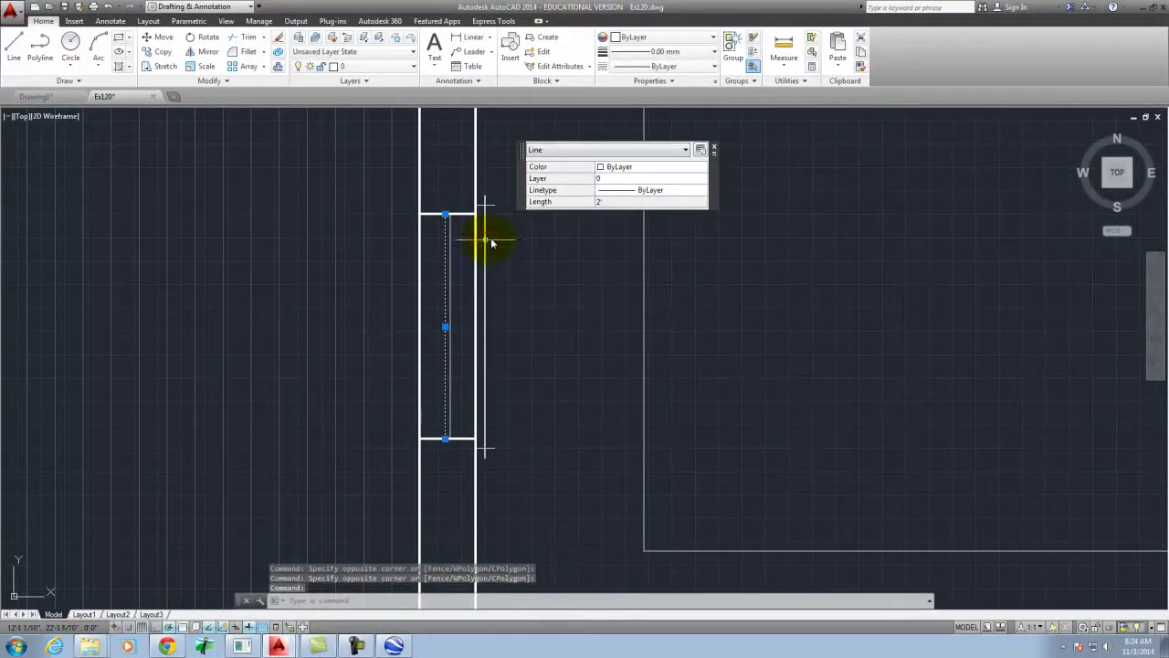
# Close the quick properties palette and inspect the thin line just outside the window, clearing the selection.
pyautogui.click(714, 147)
pyautogui.click(486, 296)
pyautogui.press('Escape')
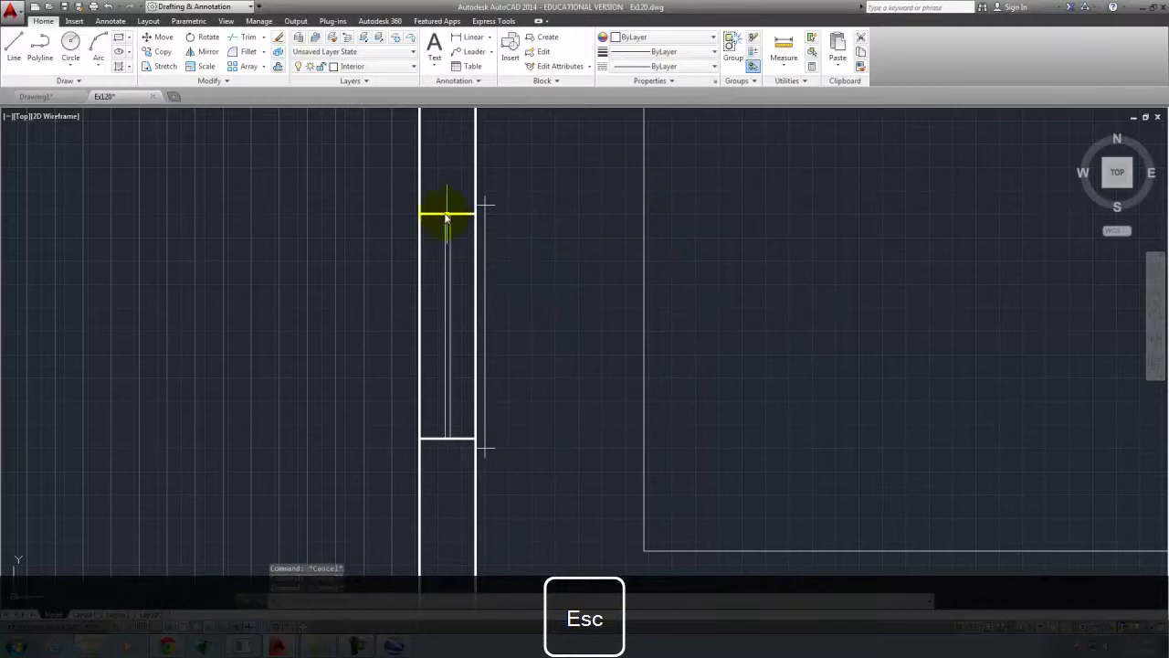
# Check the roof overhang line's lineweight and linetype, compare its appearance in Layout1, and return to model space.
pyautogui.scroll(-2, 556, 379)
pyautogui.scroll(2, 615, 274)
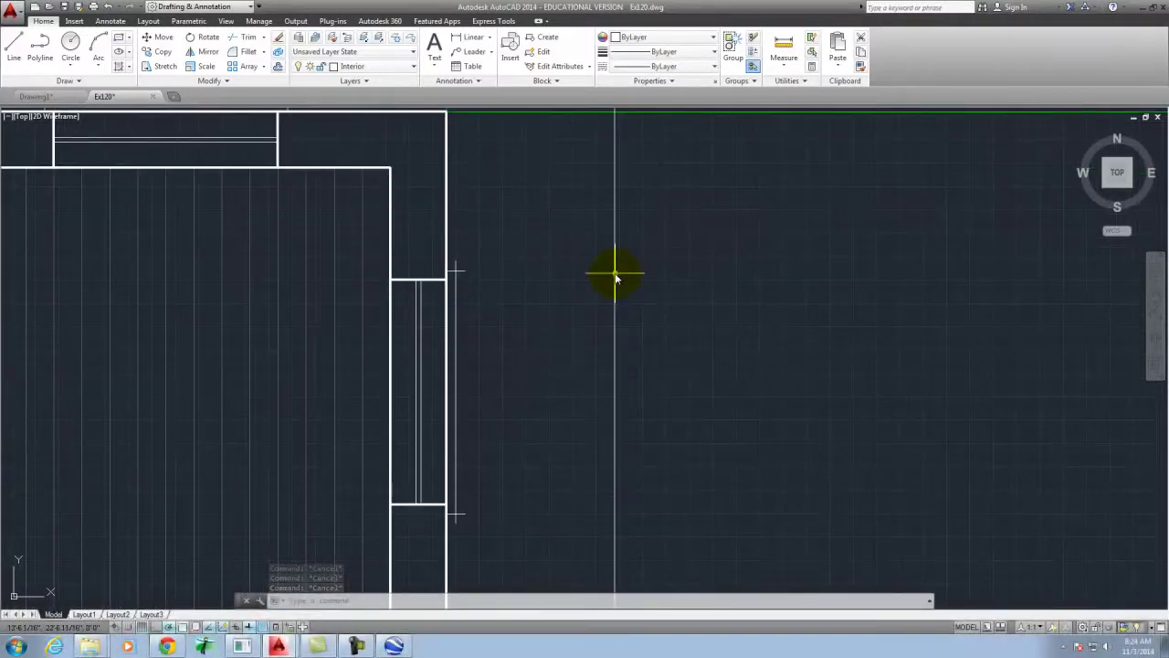
pyautogui.click(616, 274)
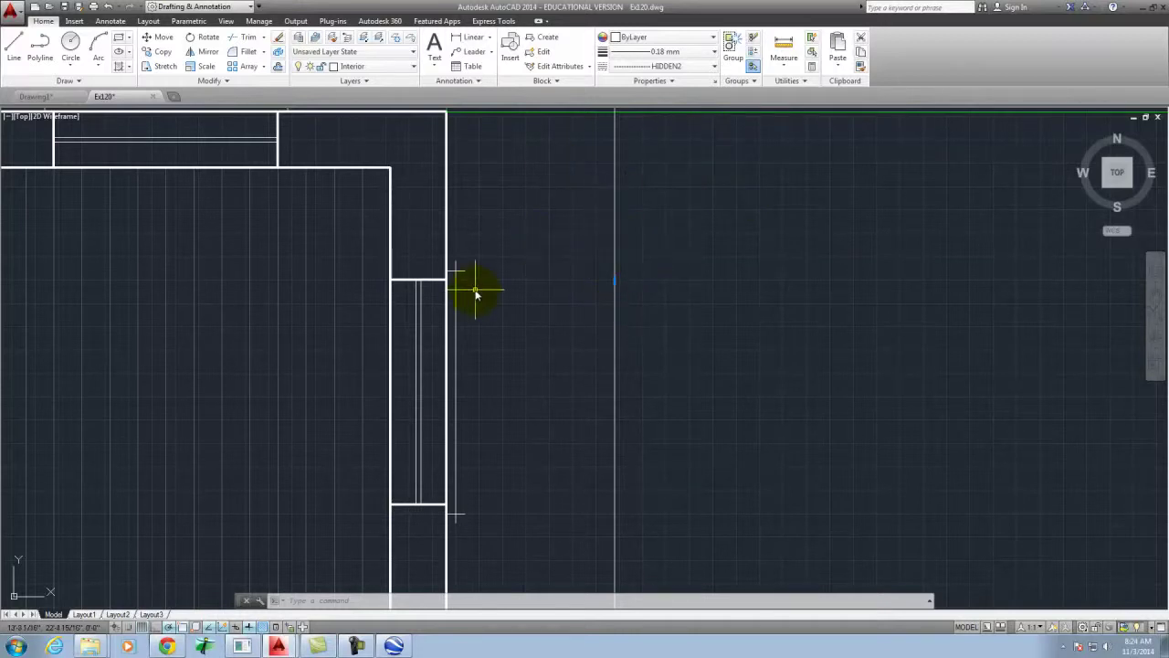
pyautogui.click(84, 614)
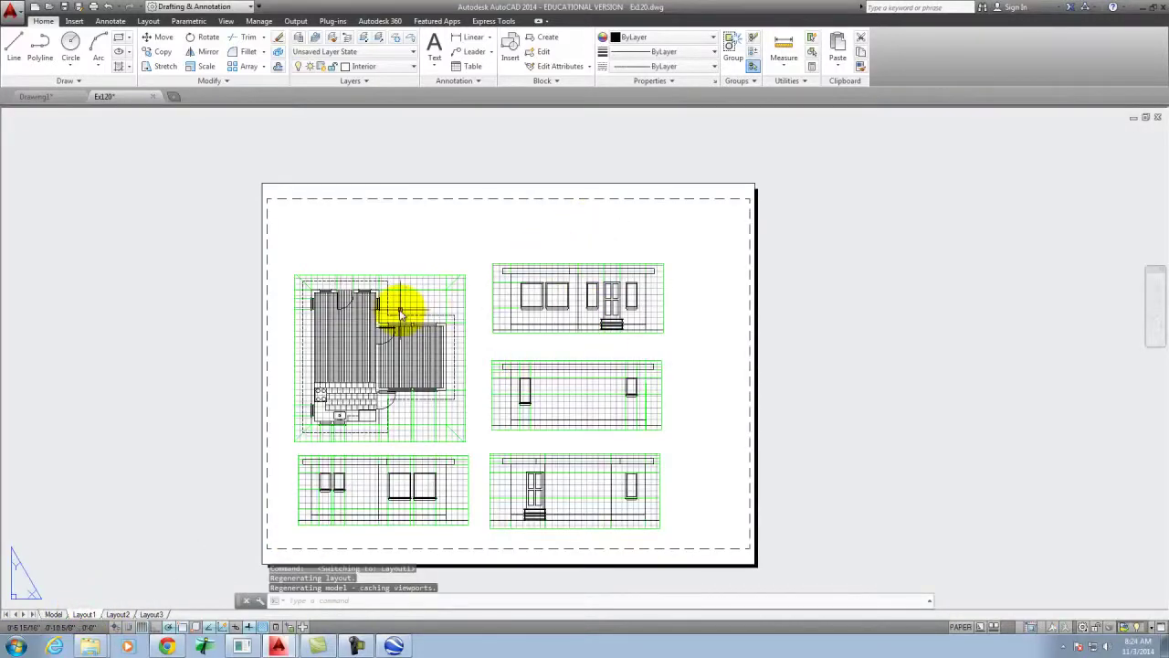
pyautogui.scroll(5, 386, 297)
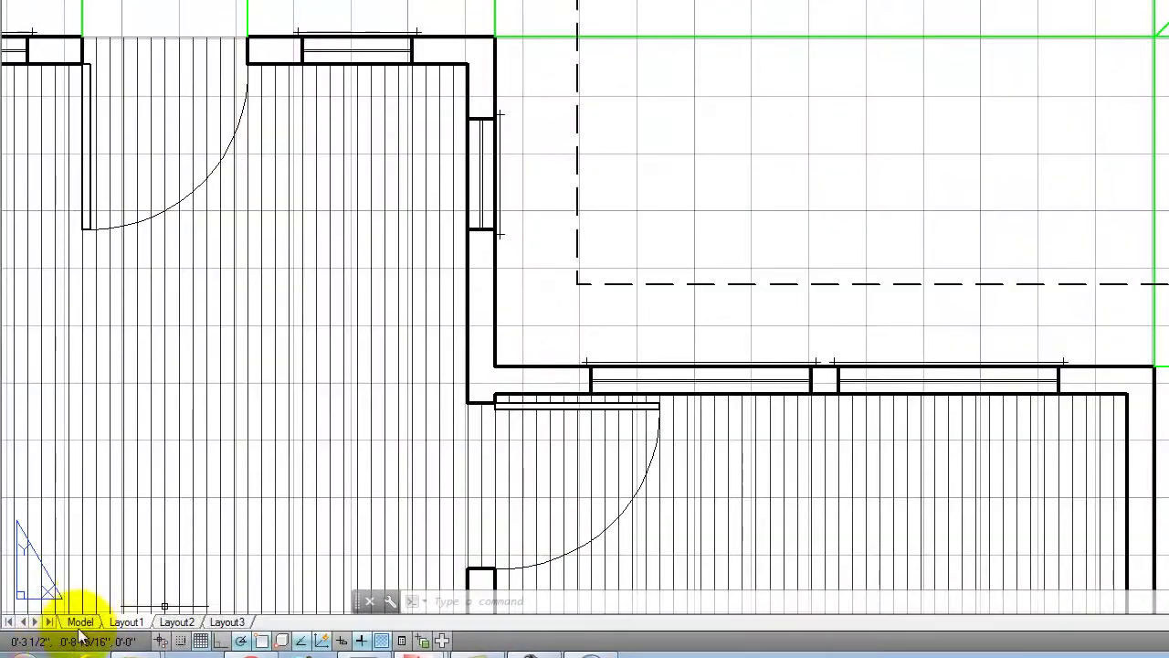
pyautogui.click(80, 622)
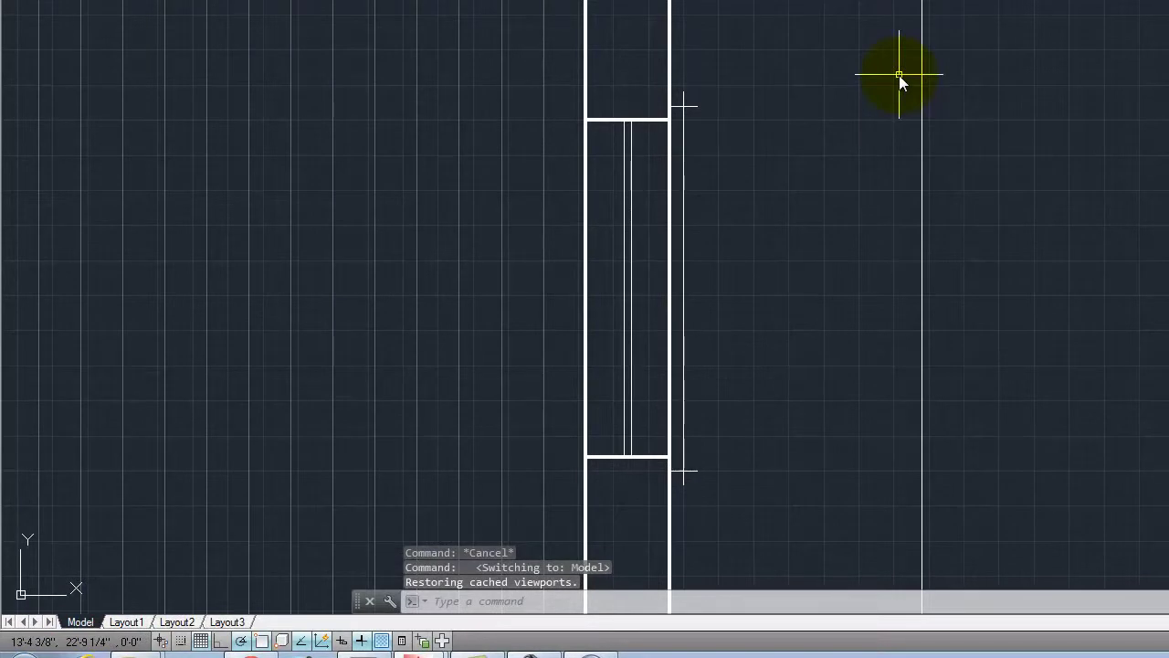
# Browse the loadable linetypes in acad.lin for the roof overhang line, cancel without loading any, and recheck the line's properties.
pyautogui.rightClick(921, 62)
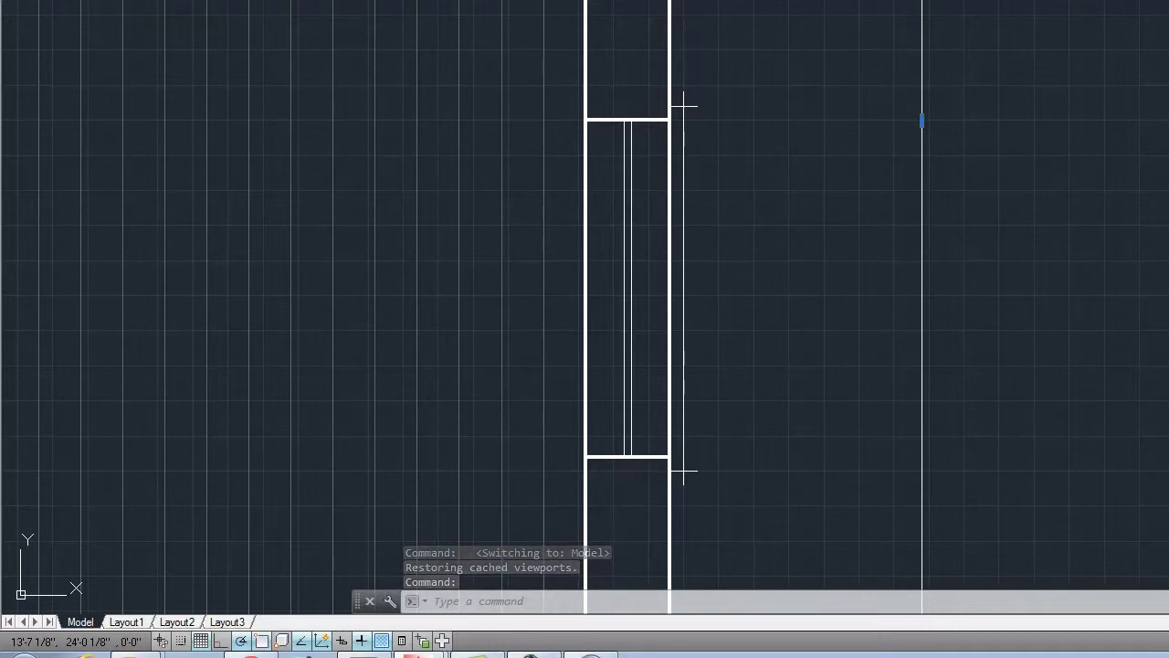
pyautogui.click(431, 101)
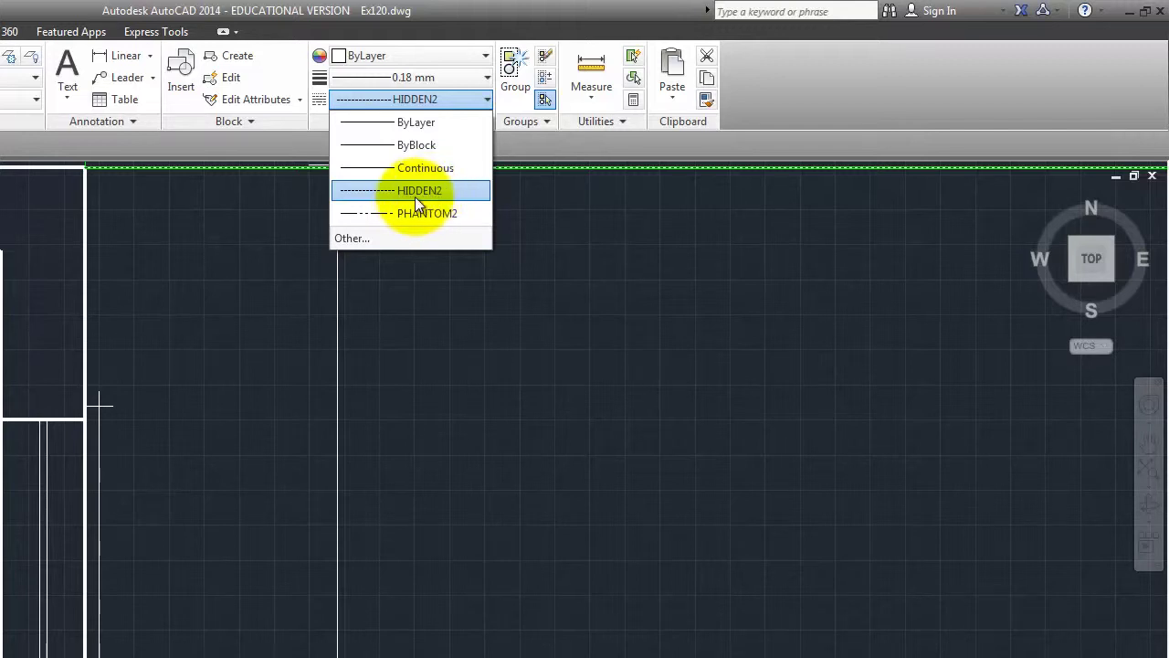
pyautogui.click(352, 238)
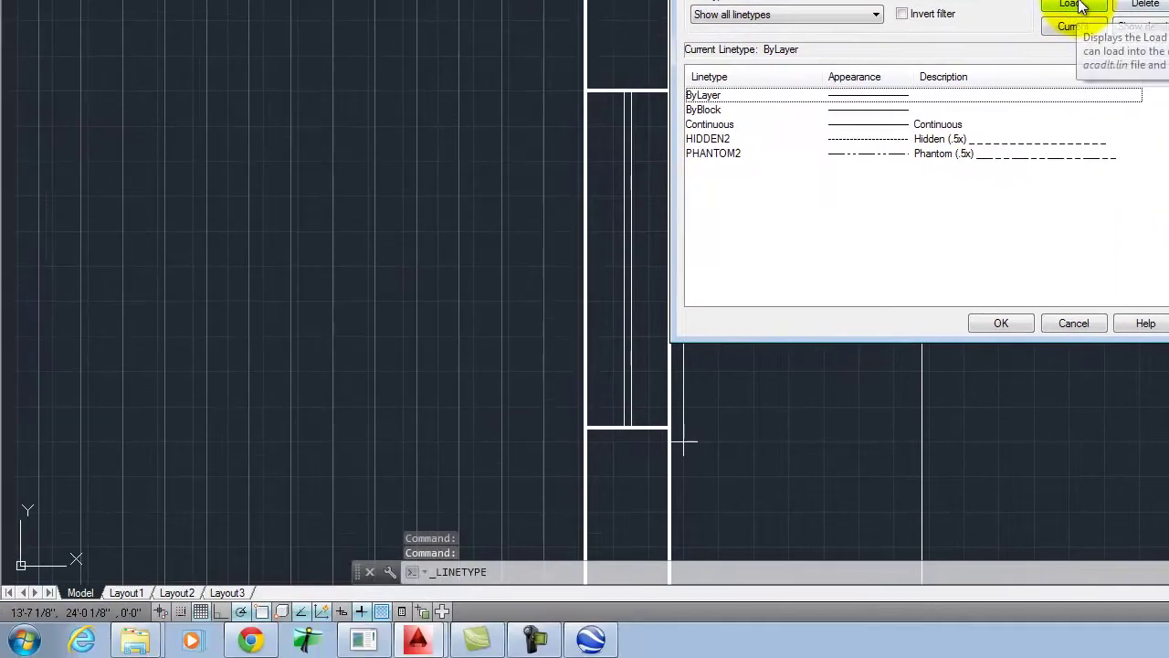
pyautogui.click(1076, 6)
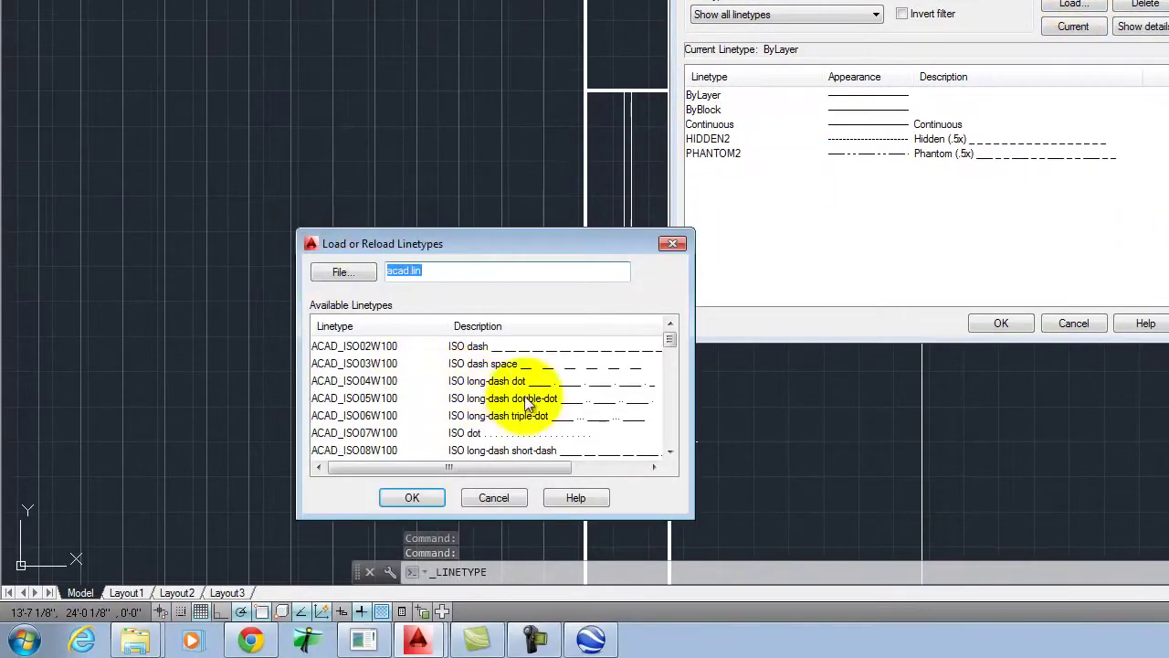
pyautogui.moveTo(667, 341); pyautogui.dragTo(653, 447)
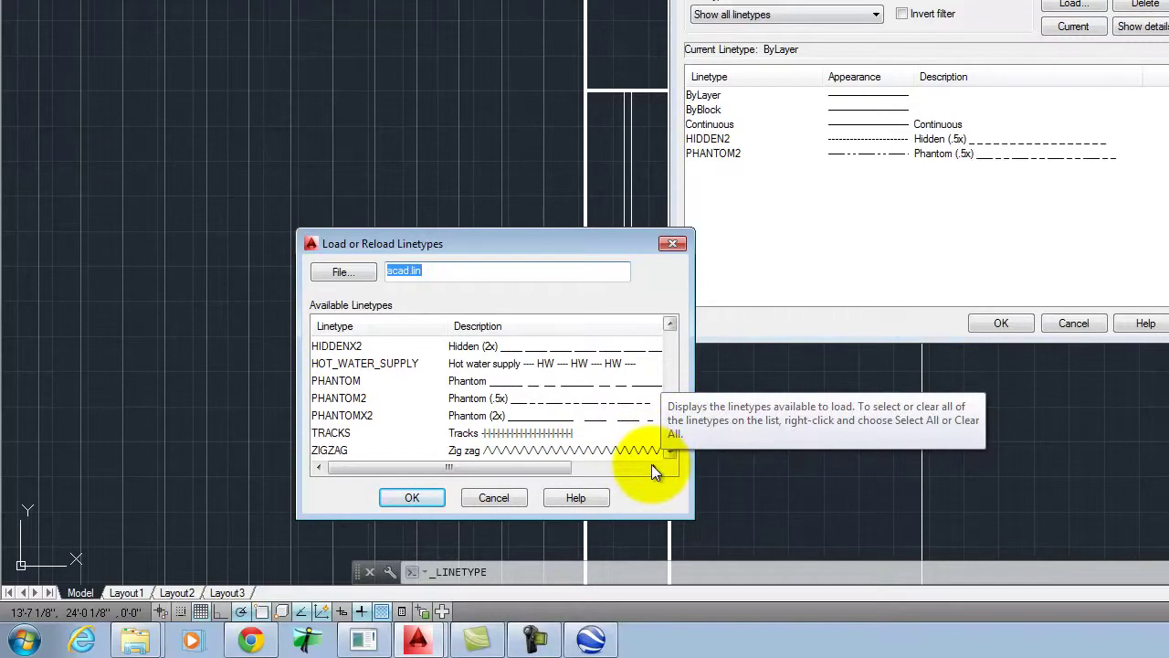
pyautogui.click(494, 498)
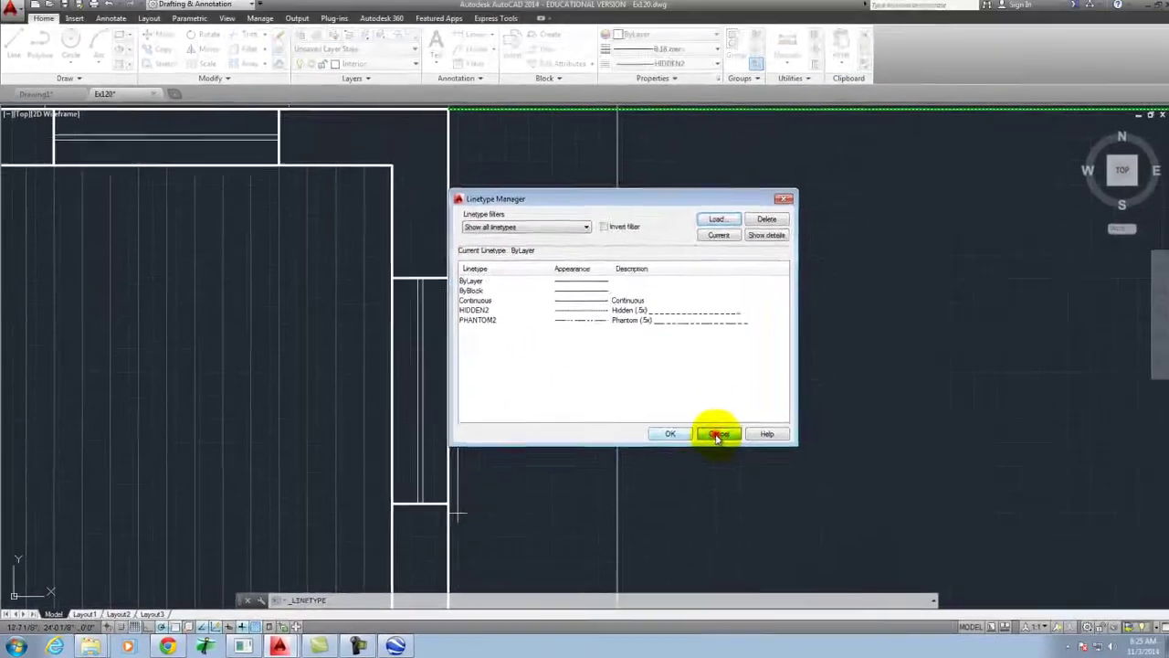
pyautogui.click(1002, 324)
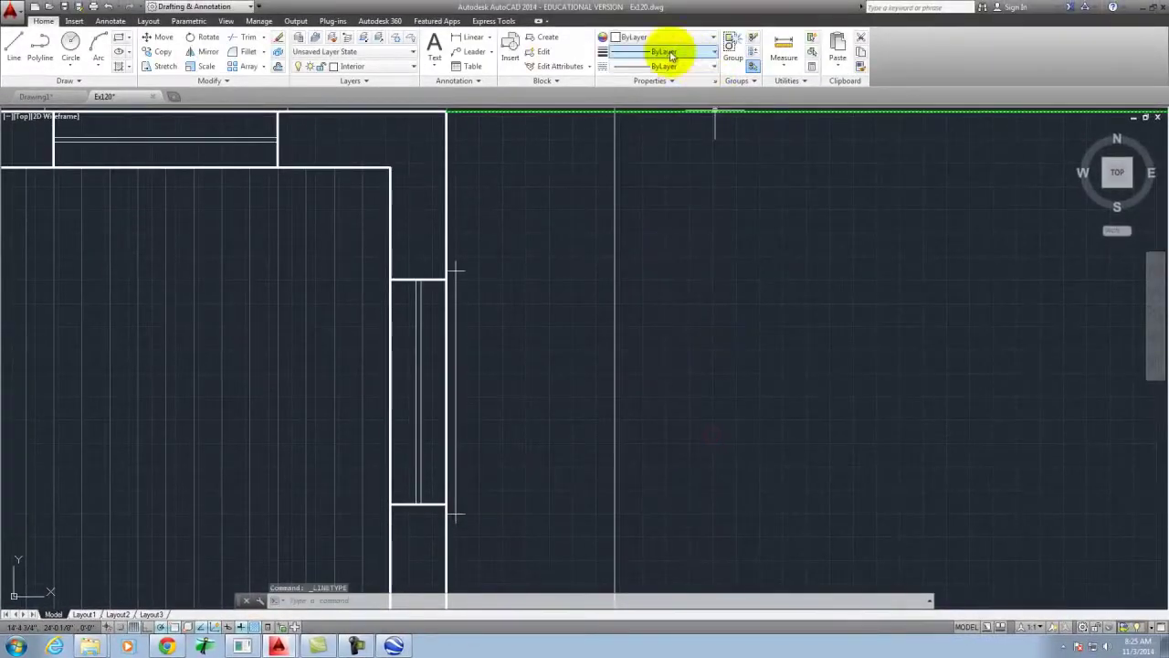
pyautogui.click(618, 253)
pyautogui.click(592, 223)
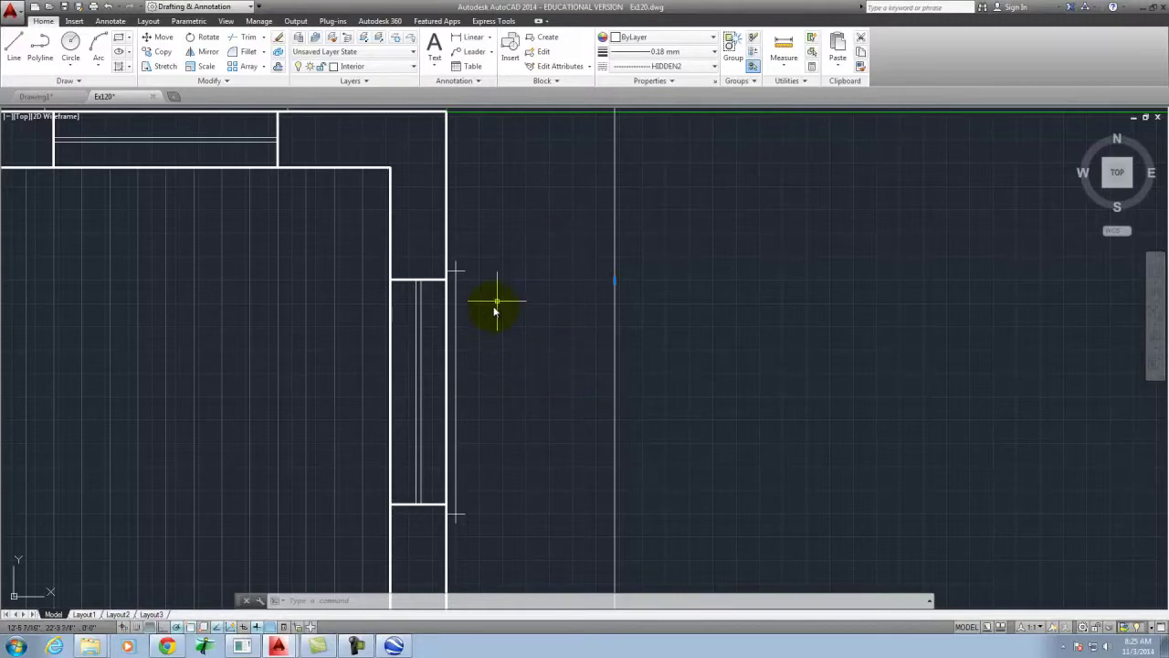
# Inspect the lineweight of the interior door's leaf line and swing arc between the two rooms.
pyautogui.scroll(-3, 541, 259)
pyautogui.scroll(-5, 548, 371)
pyautogui.scroll(9, 522, 295)
pyautogui.click(530, 288)
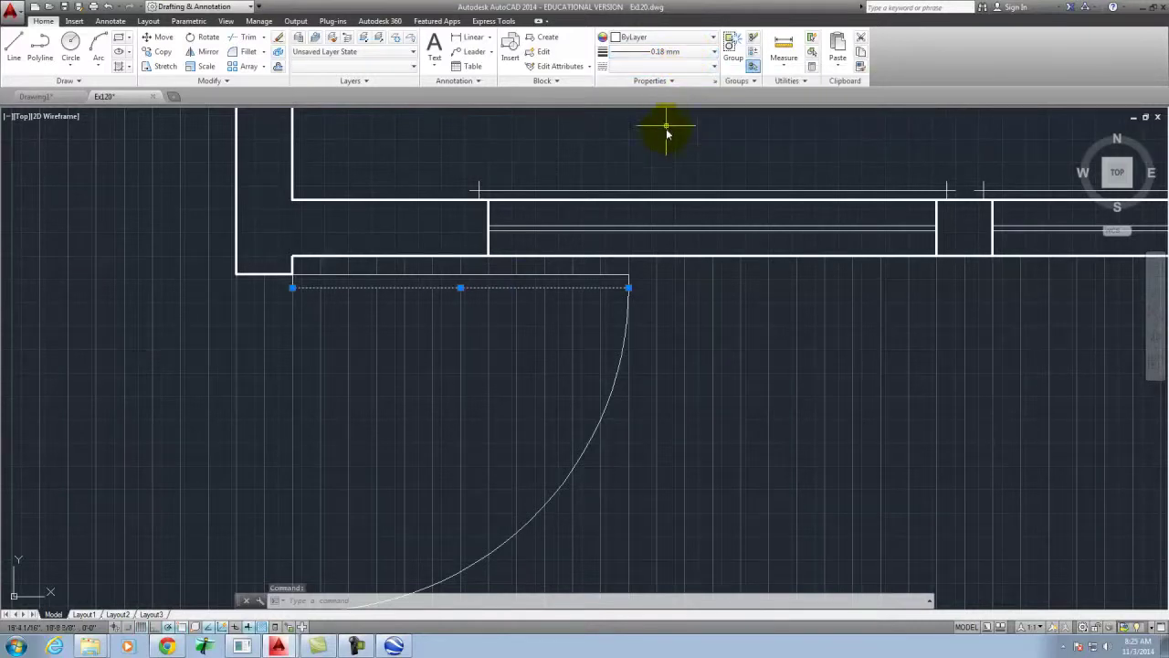
pyautogui.click(613, 383)
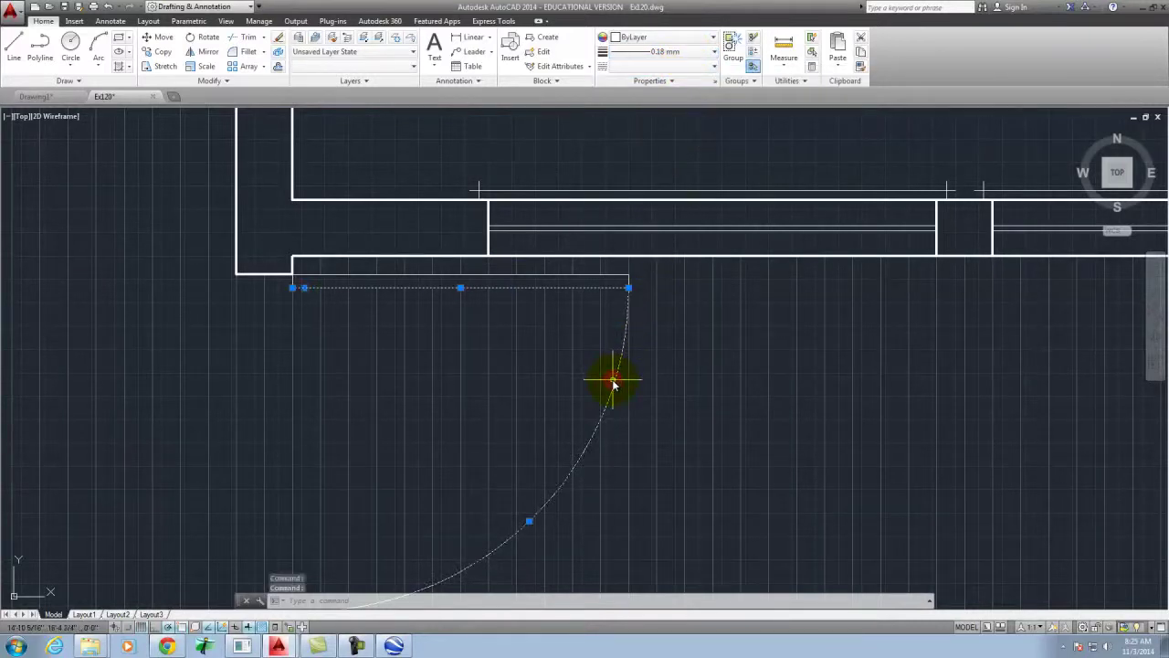
# Inspect the lineweight of the interior door's swing arc on its own and clear the selection.
pyautogui.press('Escape')
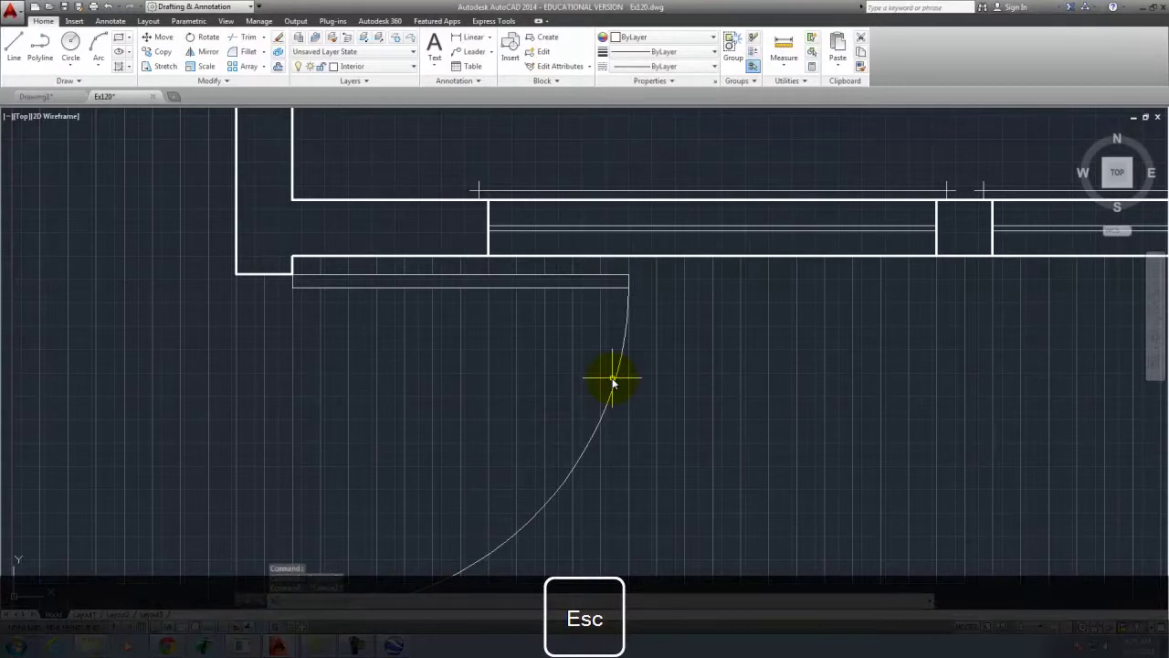
pyautogui.click(612, 385)
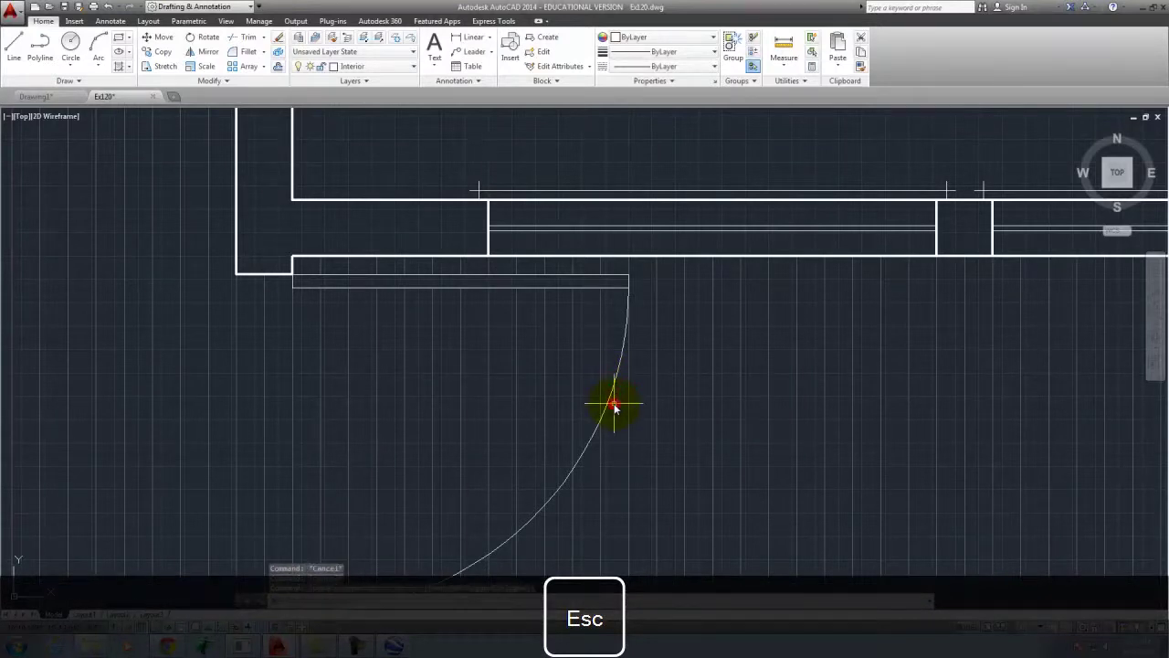
pyautogui.click(613, 398)
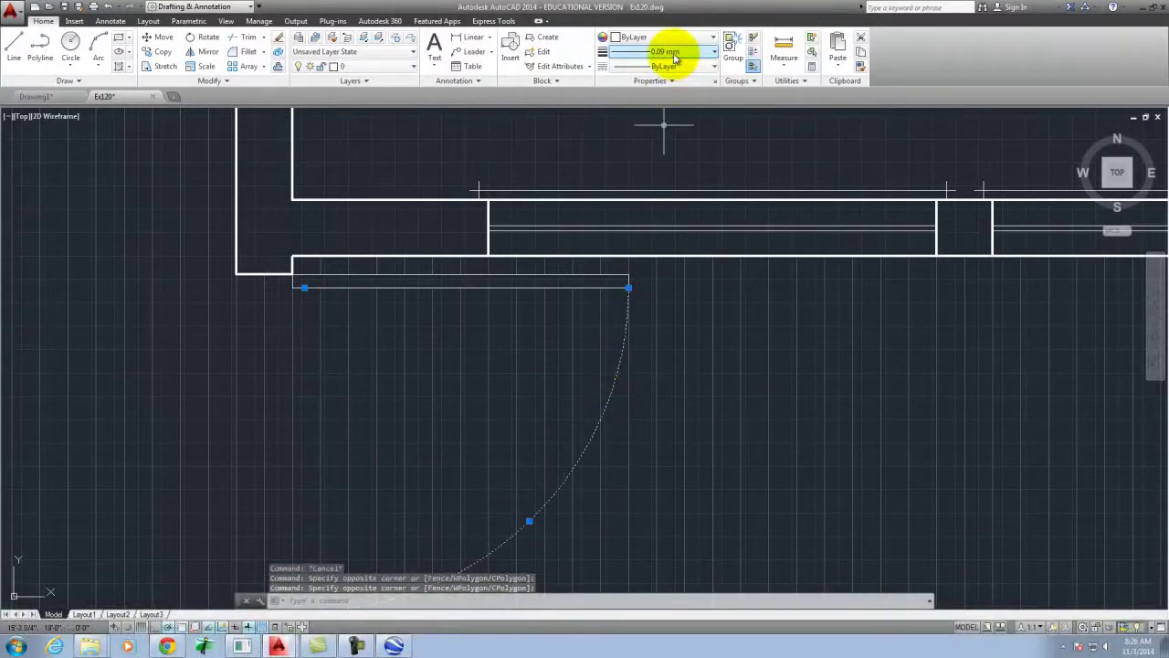
pyautogui.click(630, 36)
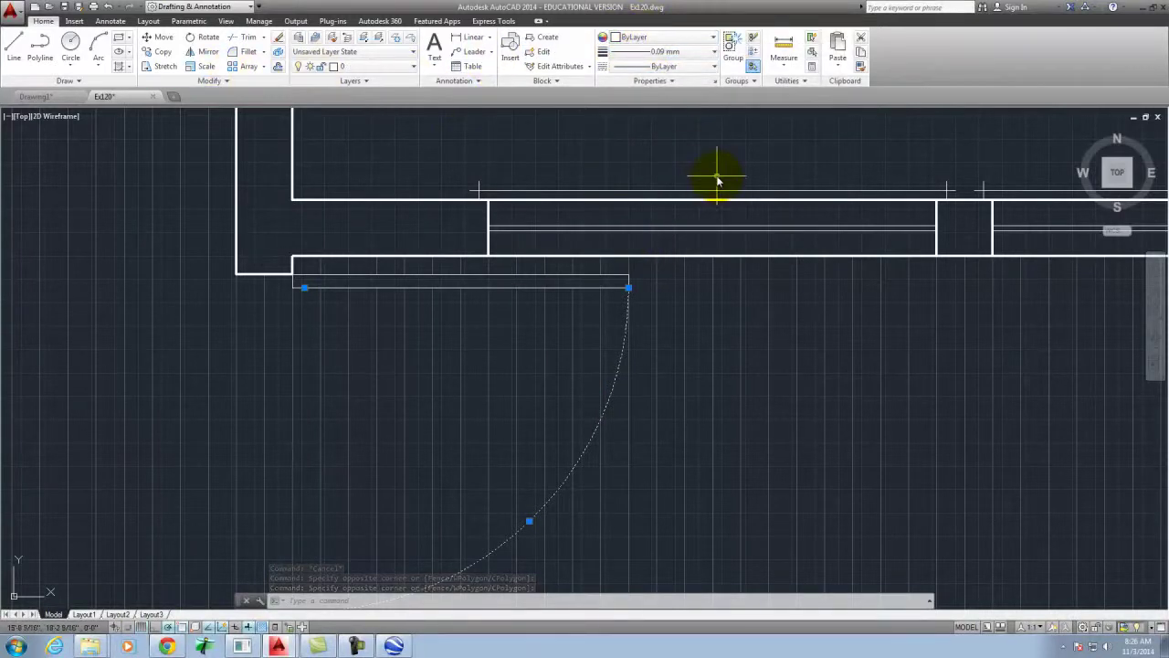
pyautogui.press('Escape')
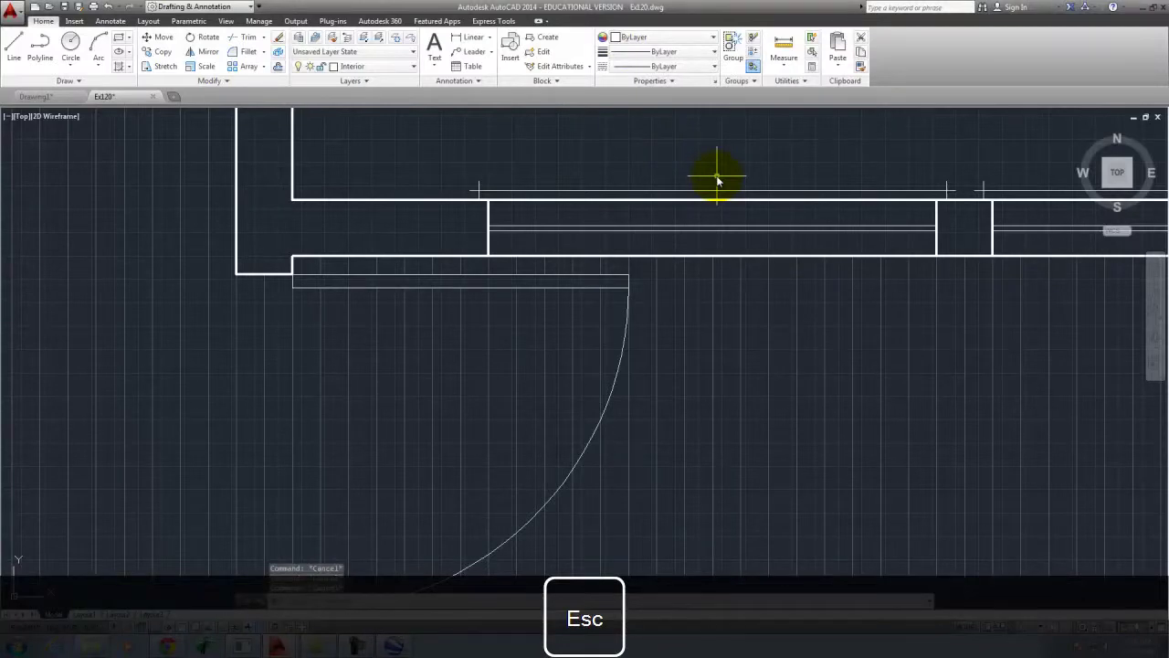
# Inspect the object color and lineweight of a kitchen floor tile line, browsing the color list.
pyautogui.scroll(-6, 694, 205)
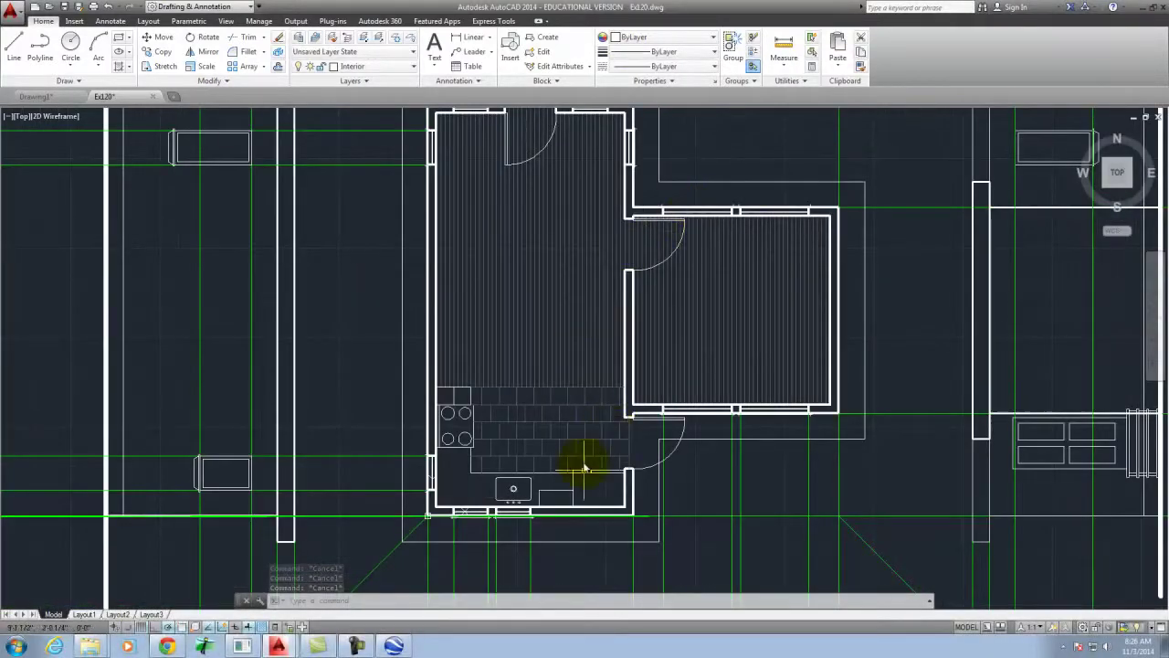
pyautogui.scroll(6, 584, 467)
pyautogui.click(556, 404)
pyautogui.click(492, 375)
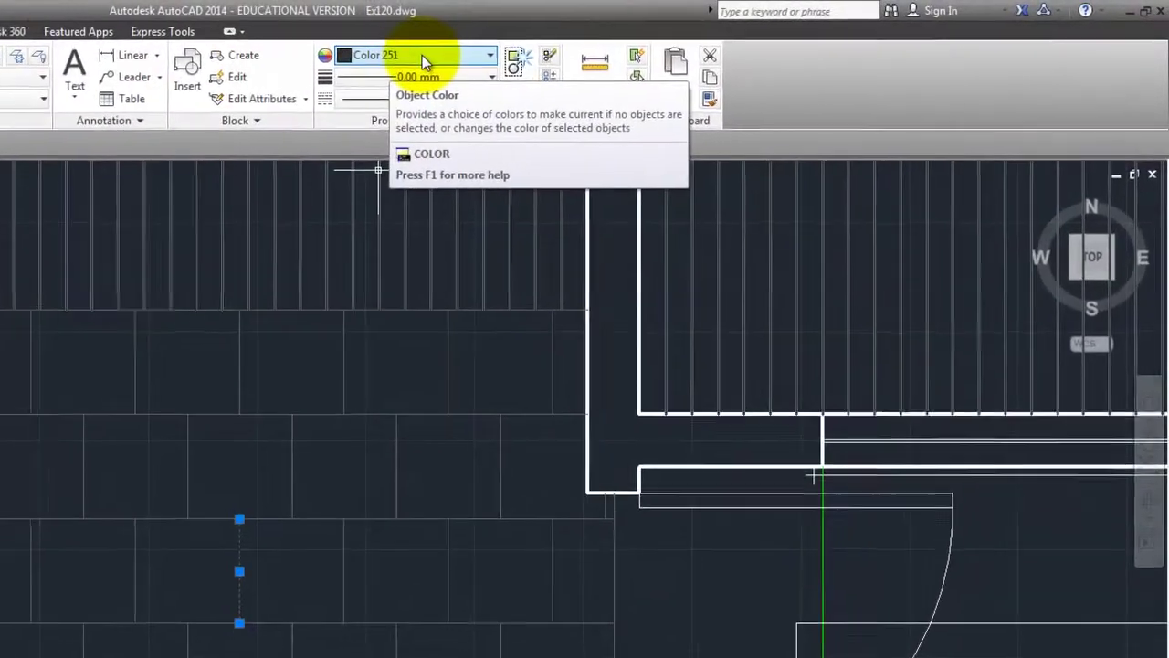
pyautogui.click(666, 36)
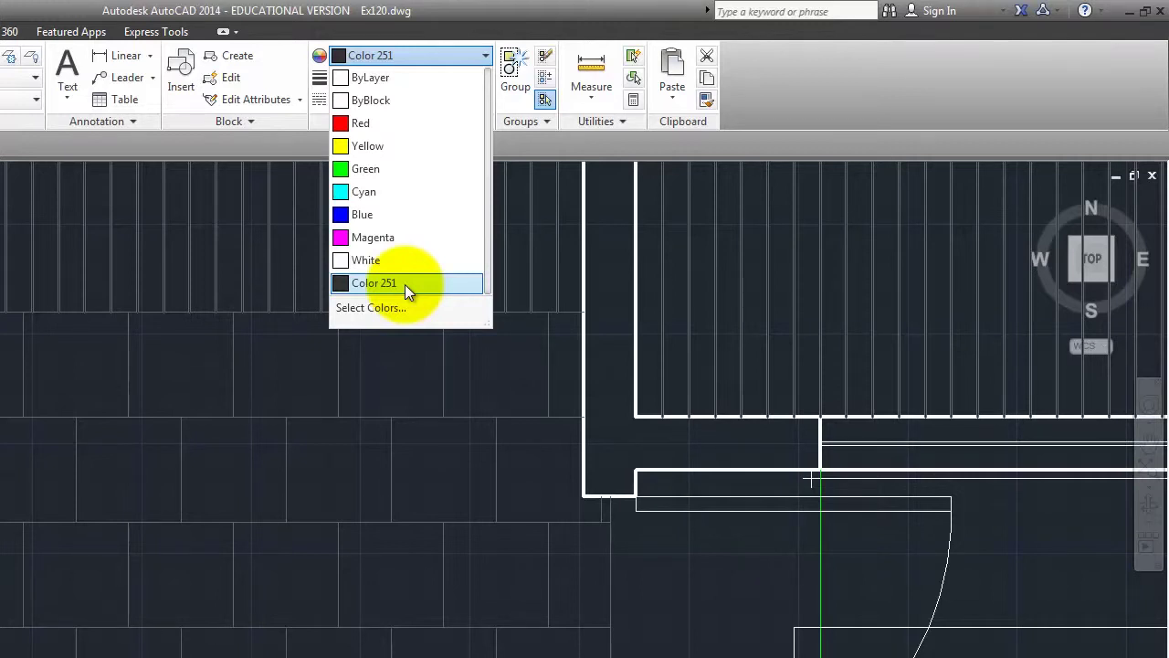
pyautogui.click(404, 284)
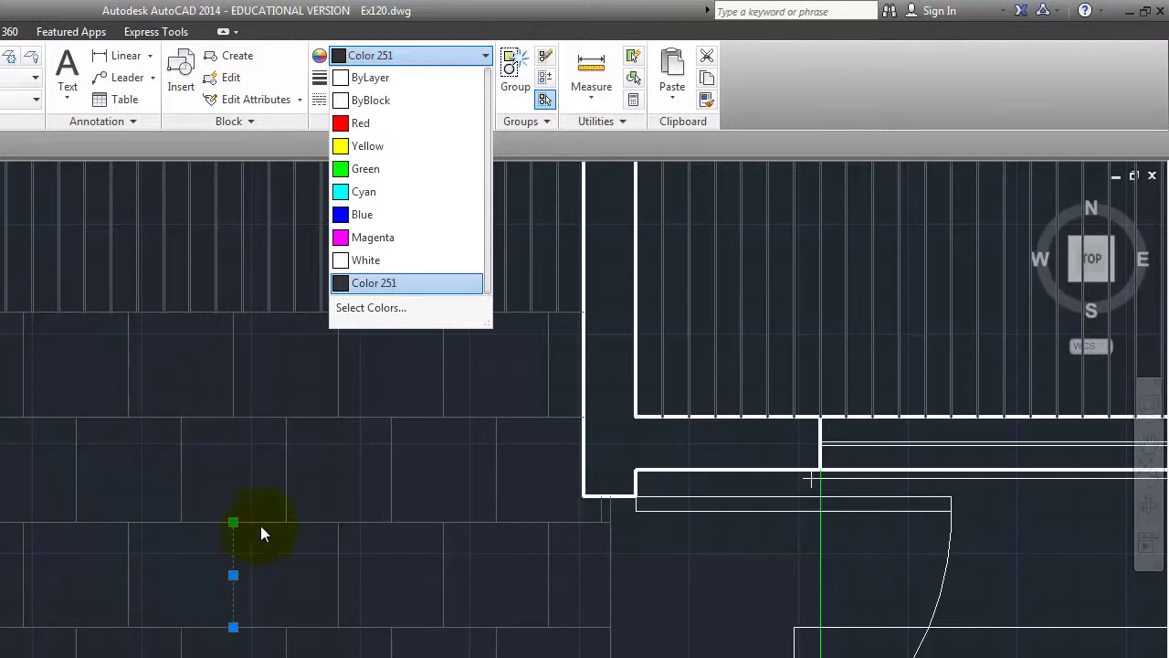
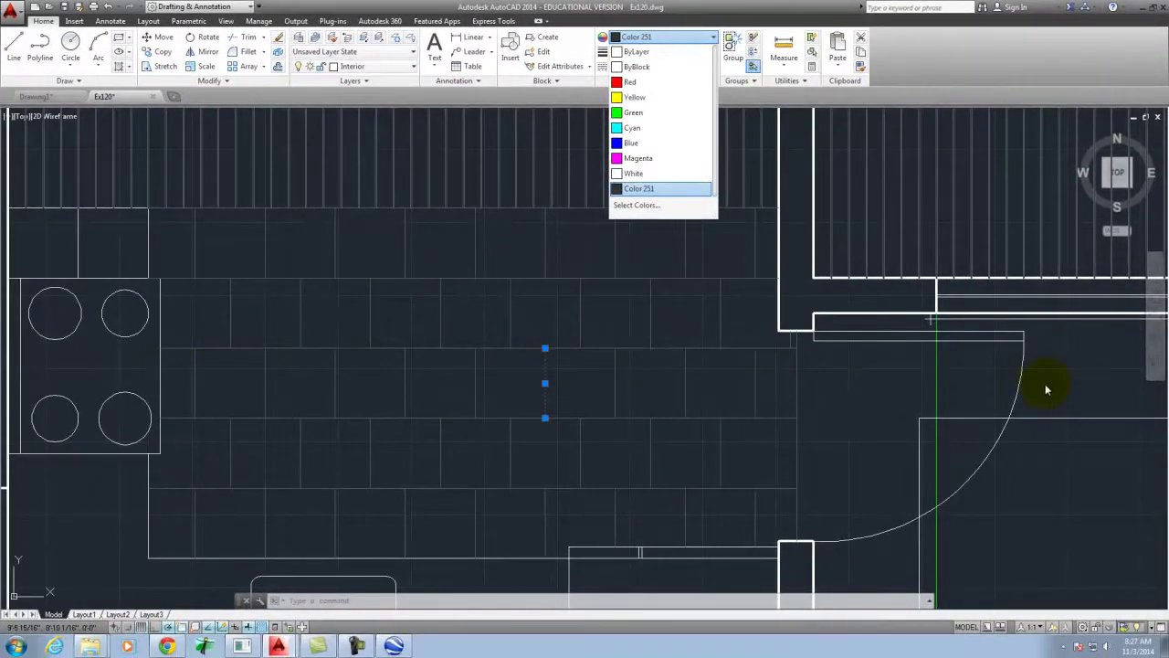
pyautogui.click(970, 382)
# Set the thin sill line and its end crossing marks outside the side room's lower window to a 0.00 mm lineweight.
pyautogui.scroll(-5, 796, 386)
pyautogui.scroll(6, 918, 386)
pyautogui.click(864, 379)
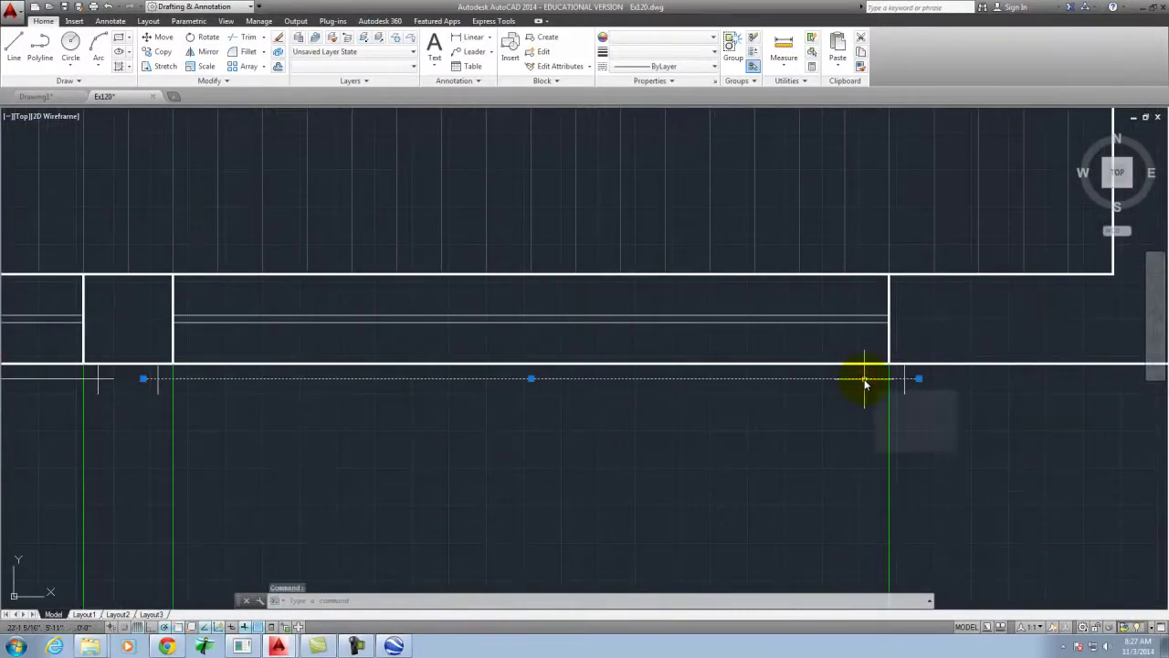
pyautogui.press('Escape')
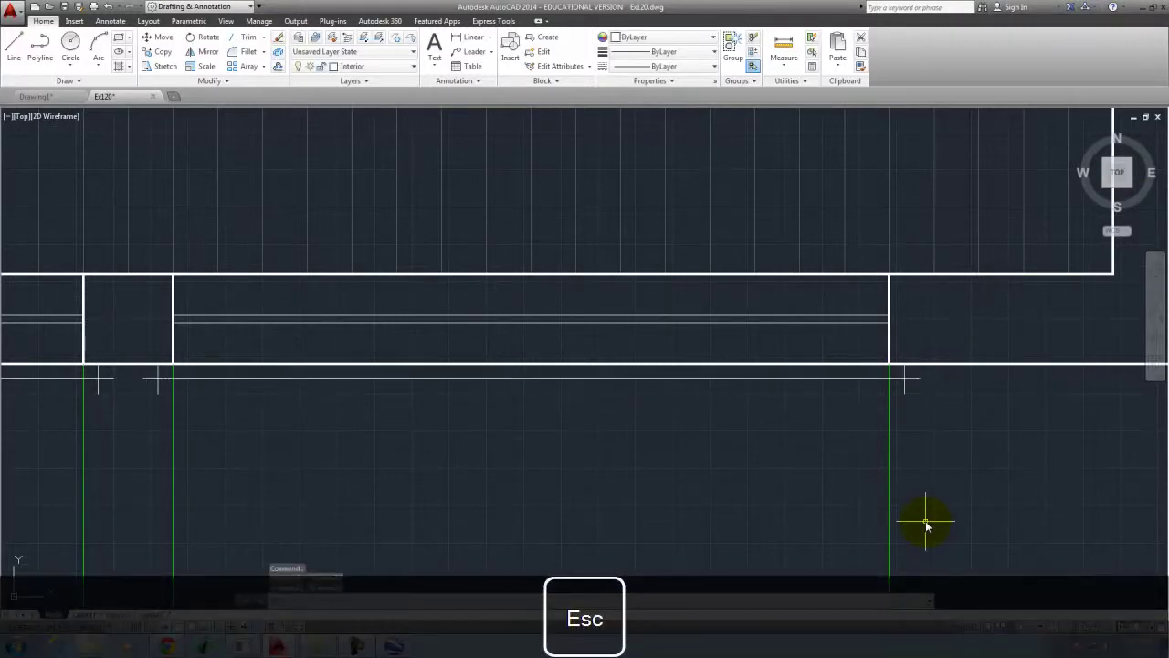
pyautogui.click(935, 400)
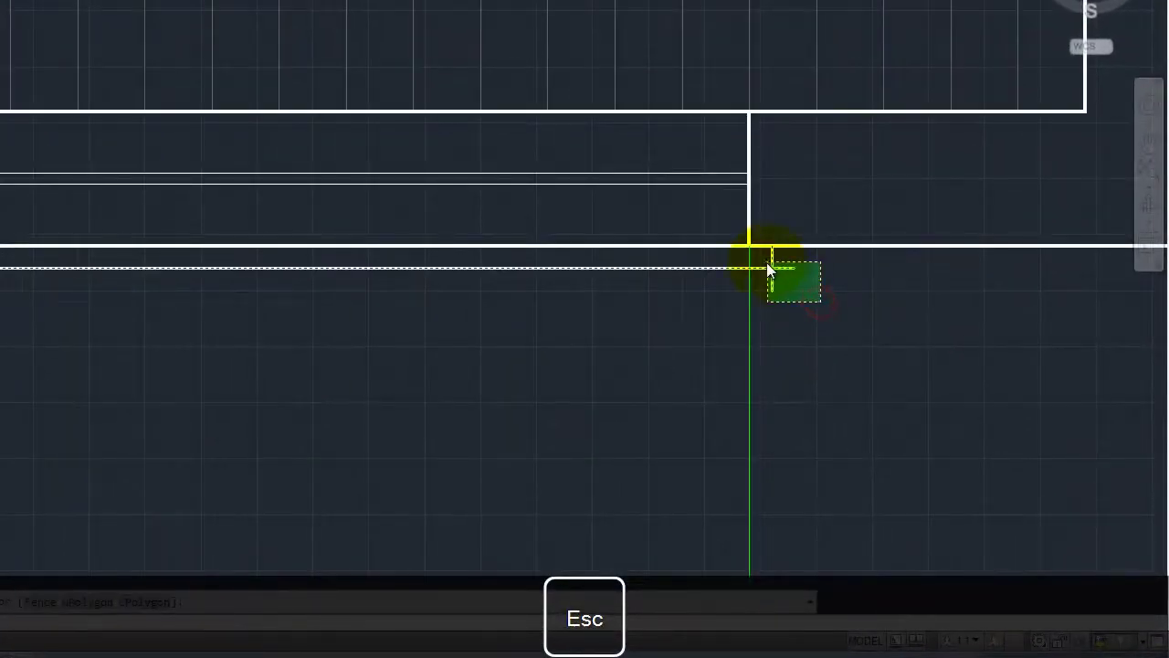
pyautogui.click(769, 267)
pyautogui.click(59, 585)
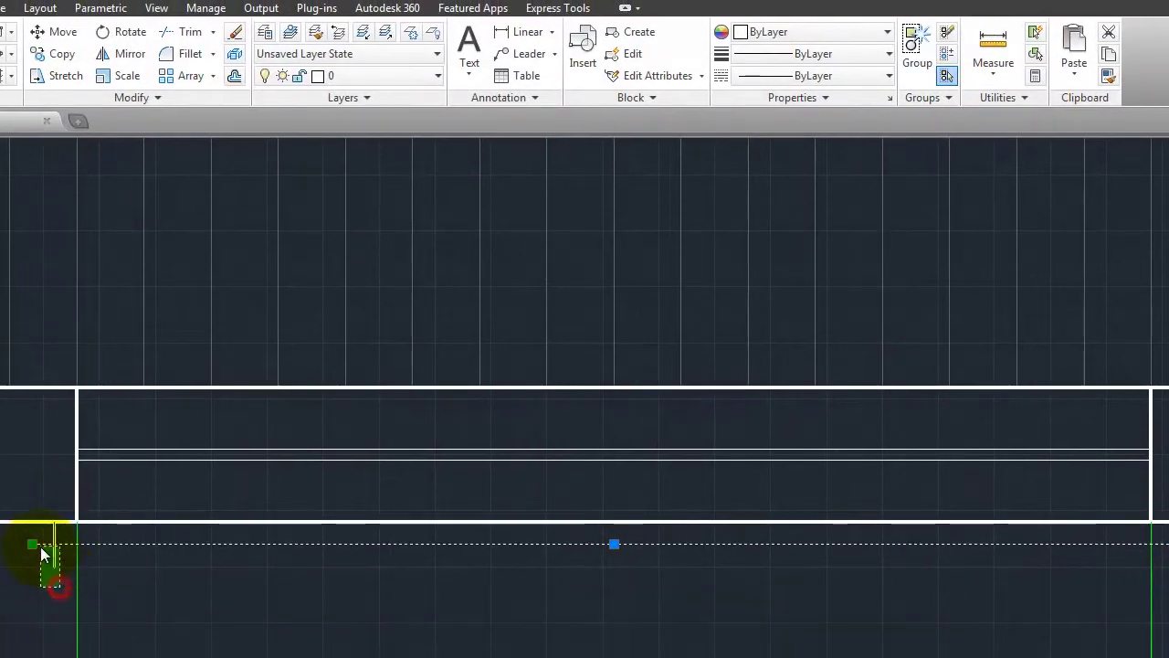
pyautogui.click(41, 553)
pyautogui.click(825, 55)
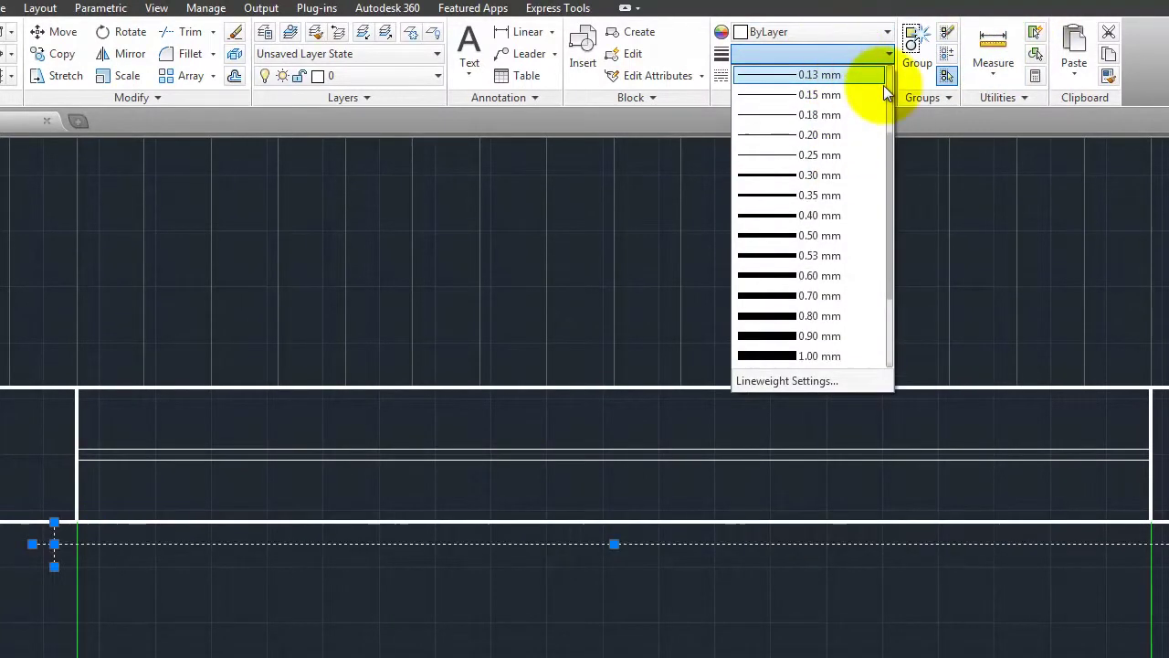
pyautogui.scroll(2, 887, 91)
pyautogui.click(826, 135)
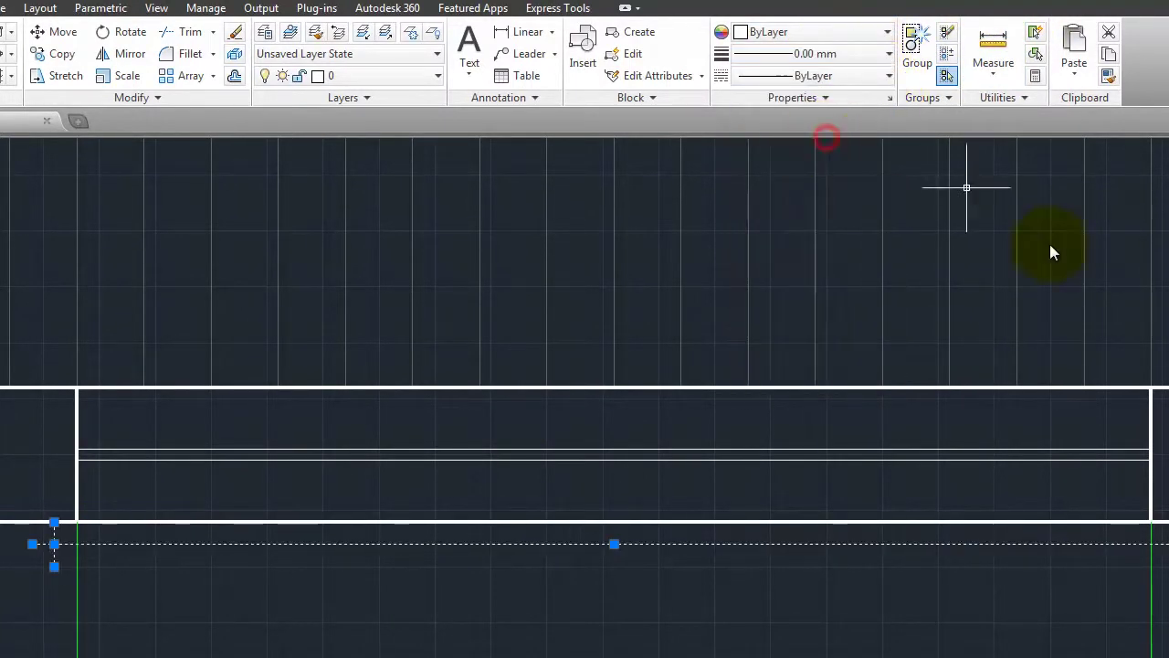
pyautogui.press('Escape')
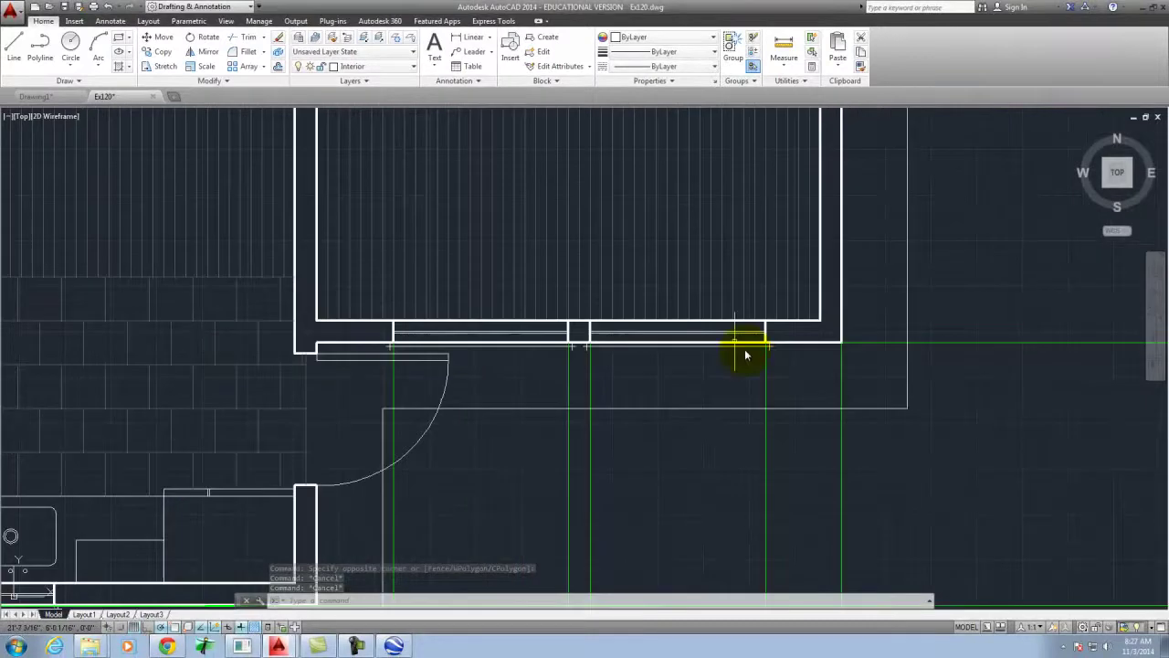
# Inspect the lineweights of the kitchen's under-counter appliance outline, counter edge and sink, clearing the selection.
pyautogui.scroll(-3, 745, 355)
pyautogui.scroll(5, 496, 475)
pyautogui.click(626, 401)
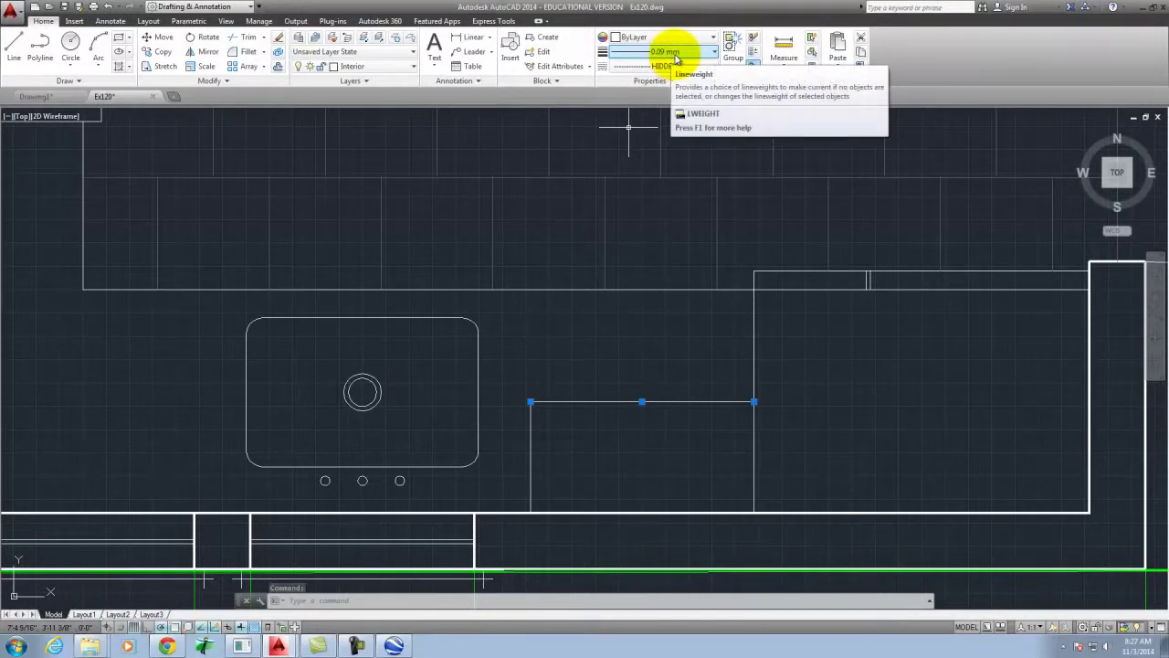
pyautogui.click(543, 290)
pyautogui.press('Escape')
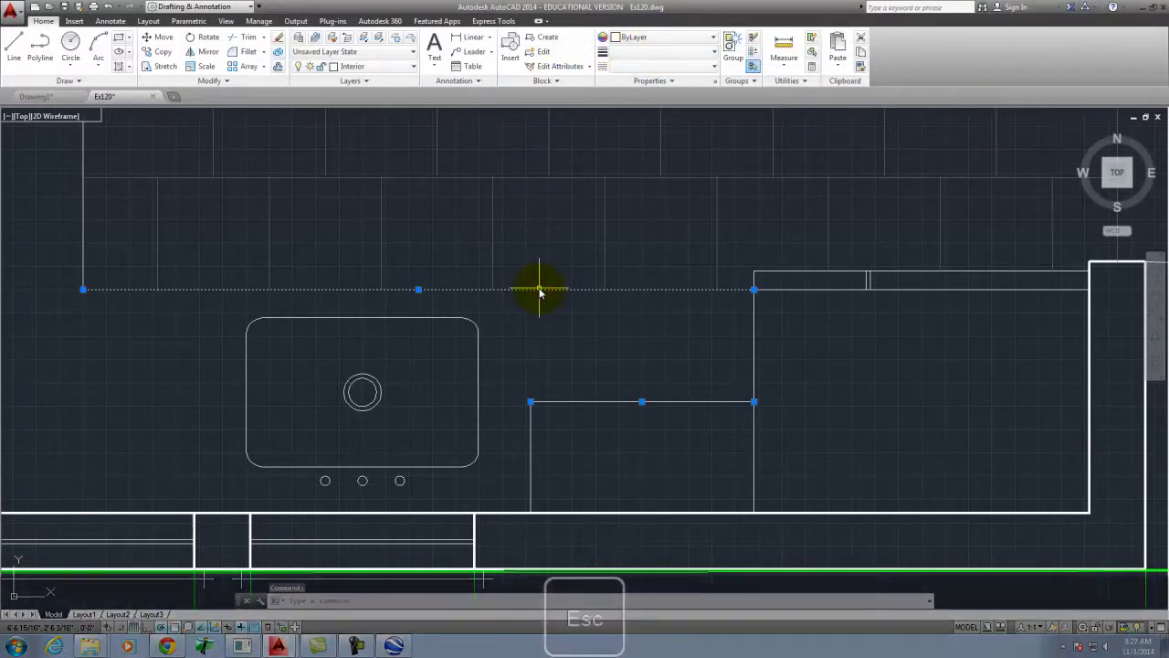
pyautogui.click(539, 290)
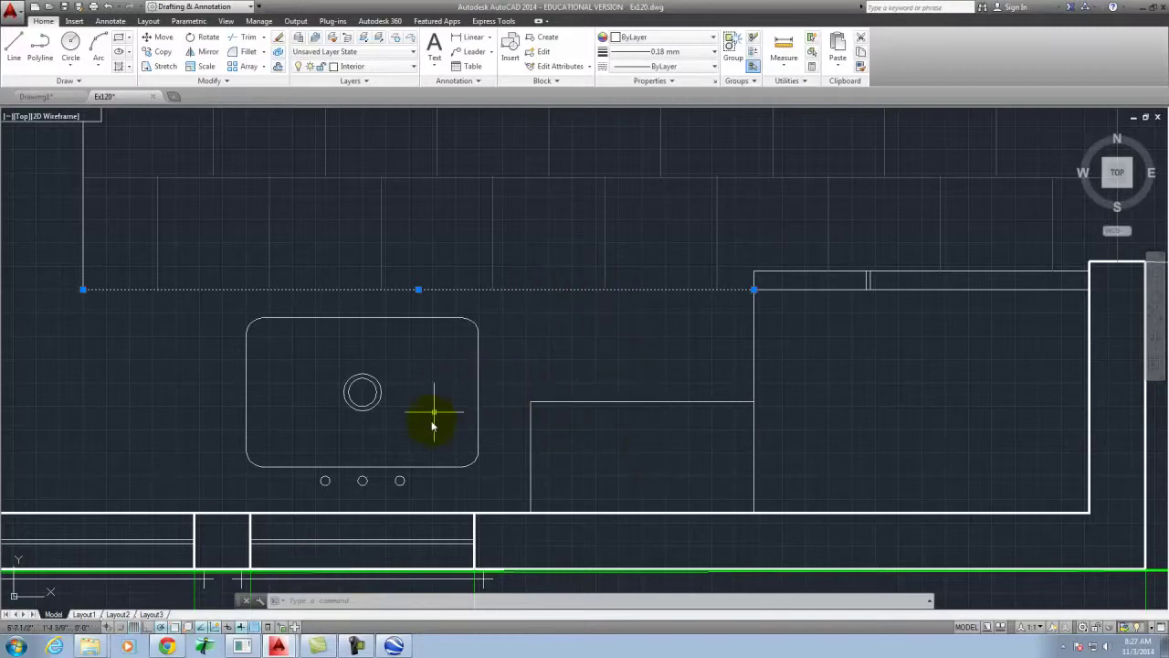
pyautogui.click(435, 472)
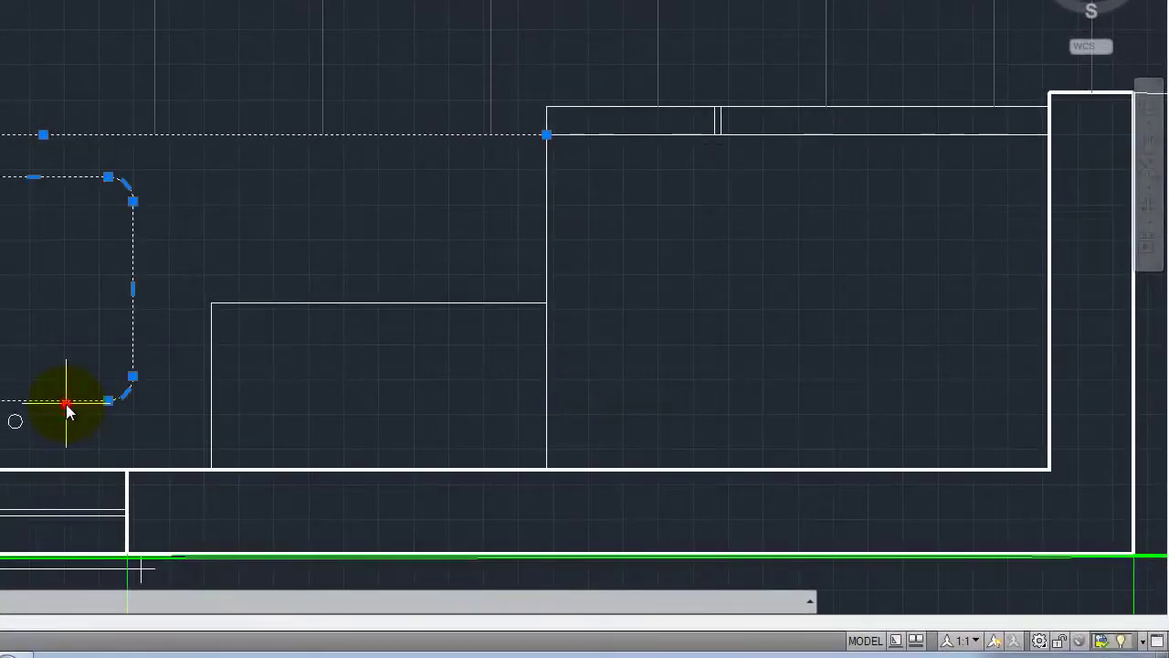
pyautogui.press('Escape')
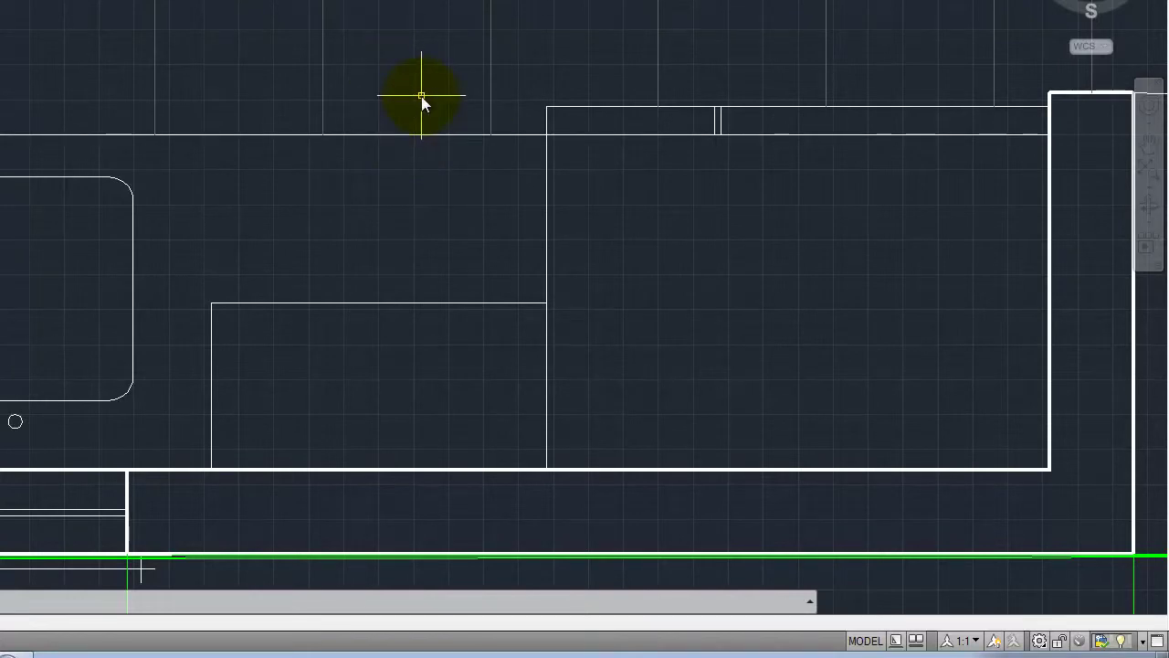
# Turn off the Guides layer to hide the green construction lines.
pyautogui.scroll(-5, 893, 513)
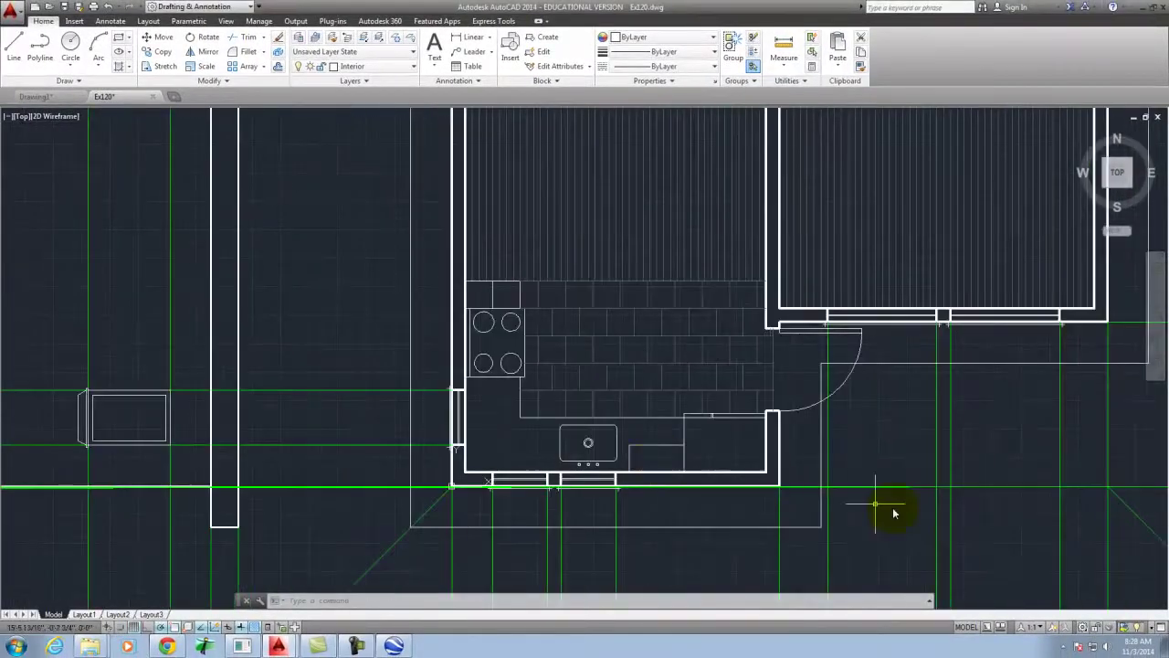
pyautogui.scroll(4, 956, 509)
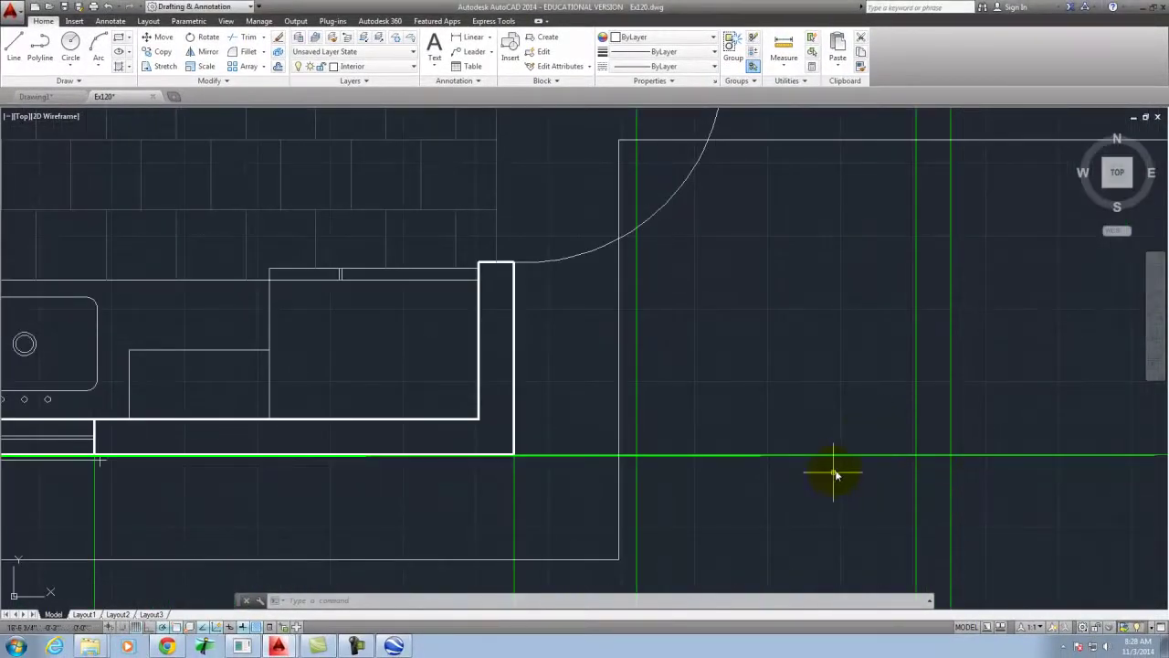
pyautogui.scroll(-5, 759, 465)
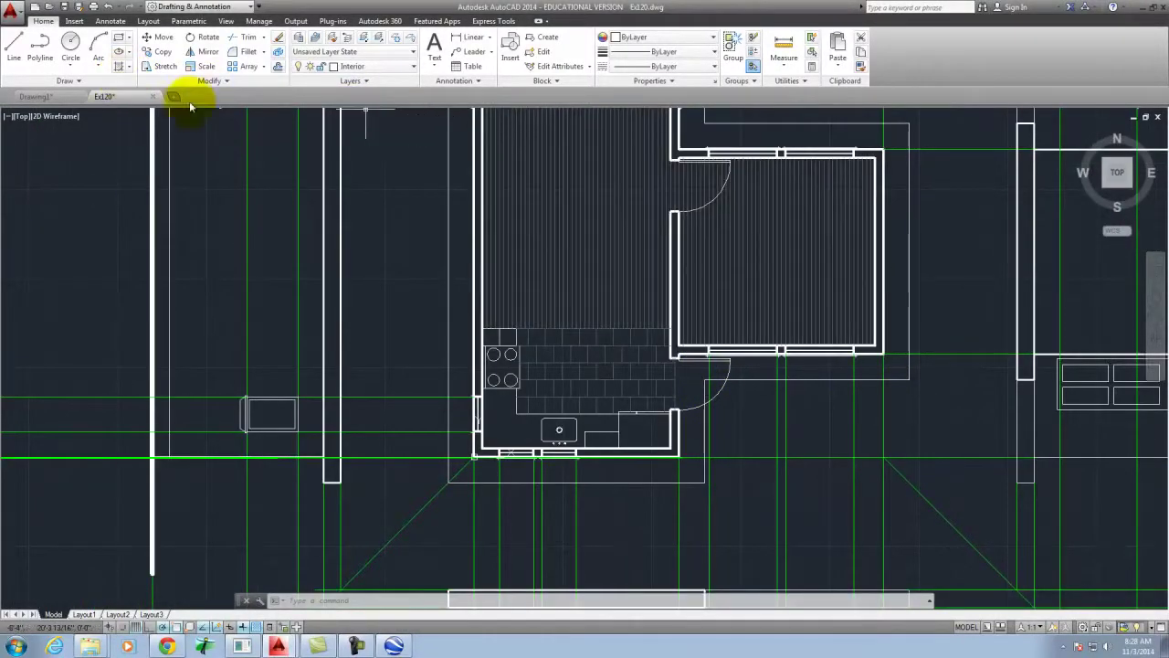
pyautogui.scroll(-2, 117, 300)
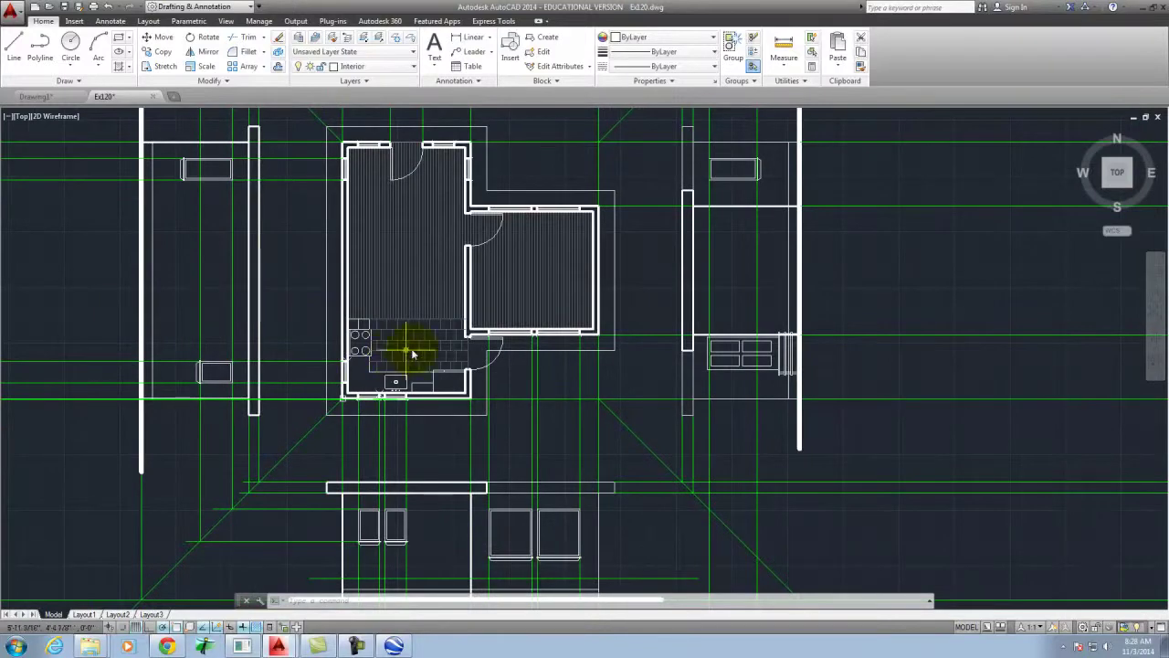
pyautogui.click(367, 73)
pyautogui.click(299, 111)
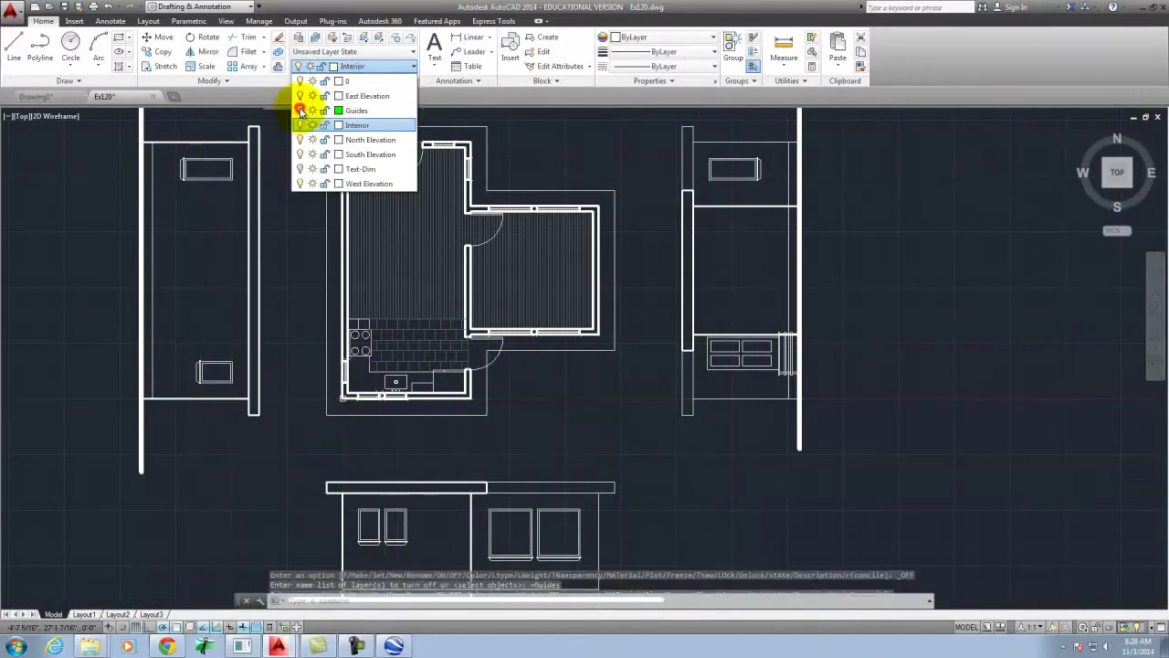
pyautogui.click(951, 376)
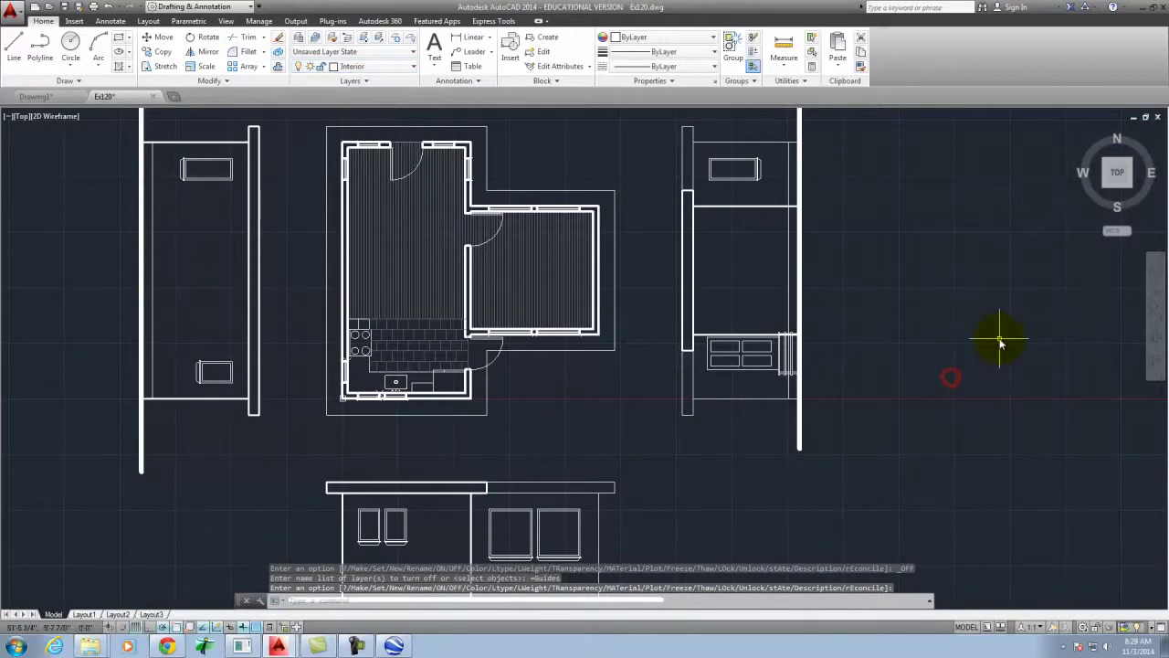
# Inspect the lineweights of the wall edge line and the thick ground line in the elevation east of the plan.
pyautogui.scroll(-2, 999, 336)
pyautogui.scroll(4, 814, 253)
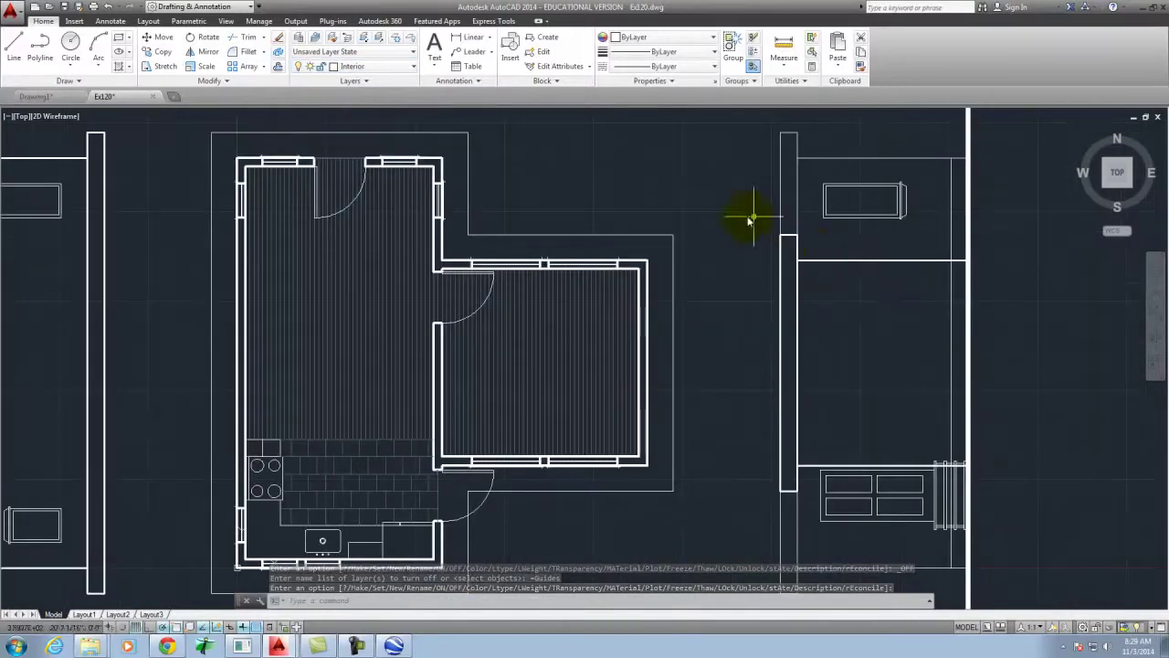
pyautogui.scroll(-2, 766, 356)
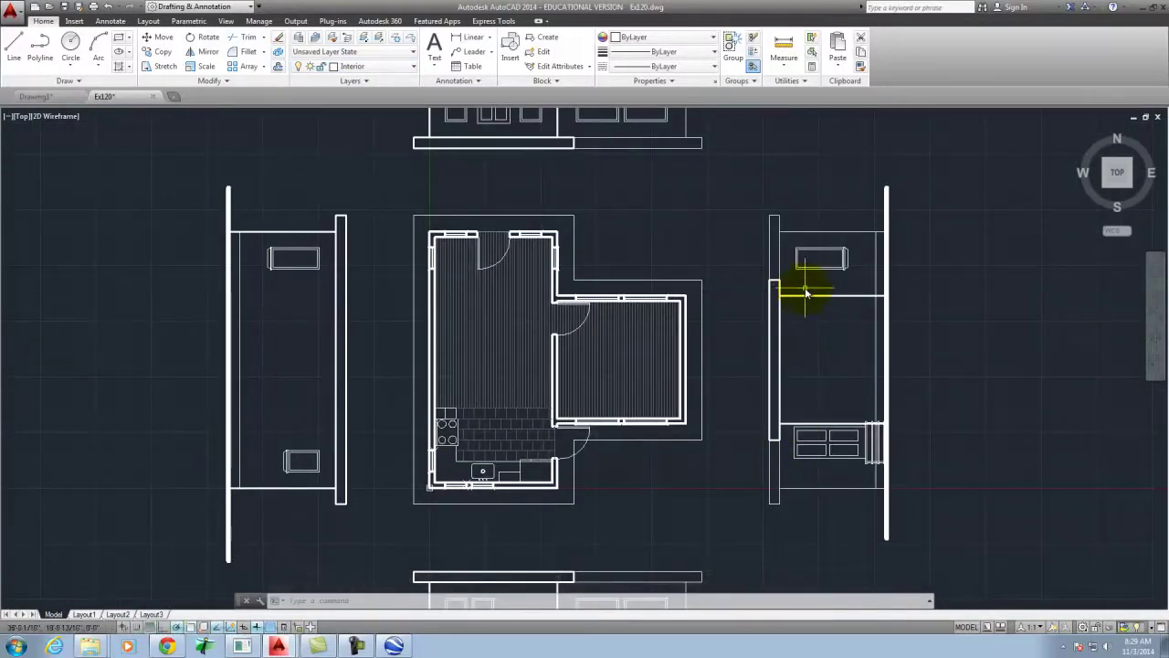
pyautogui.scroll(2, 805, 290)
pyautogui.click(807, 298)
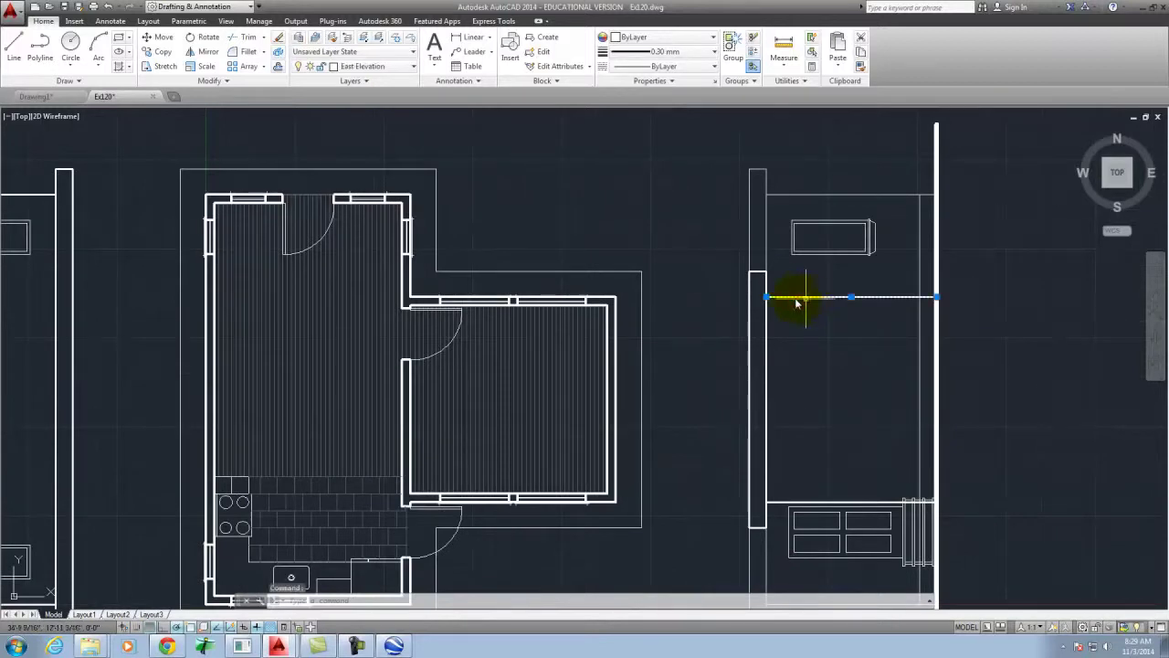
pyautogui.click(1037, 321)
pyautogui.scroll(-2, 1012, 311)
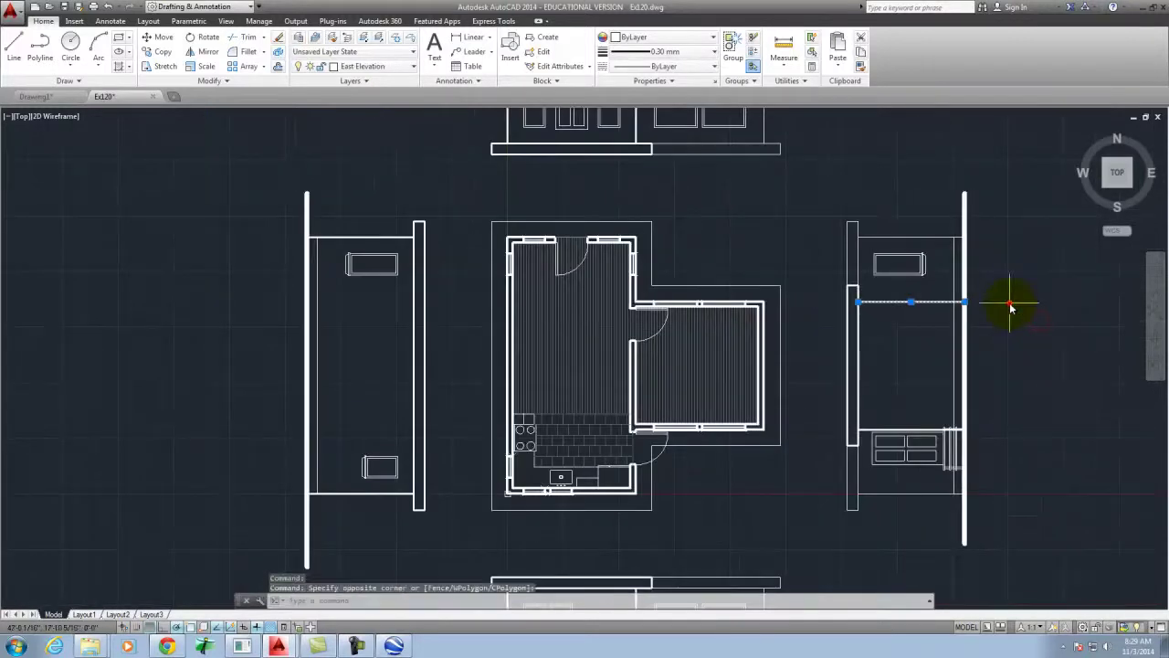
pyautogui.scroll(2, 923, 318)
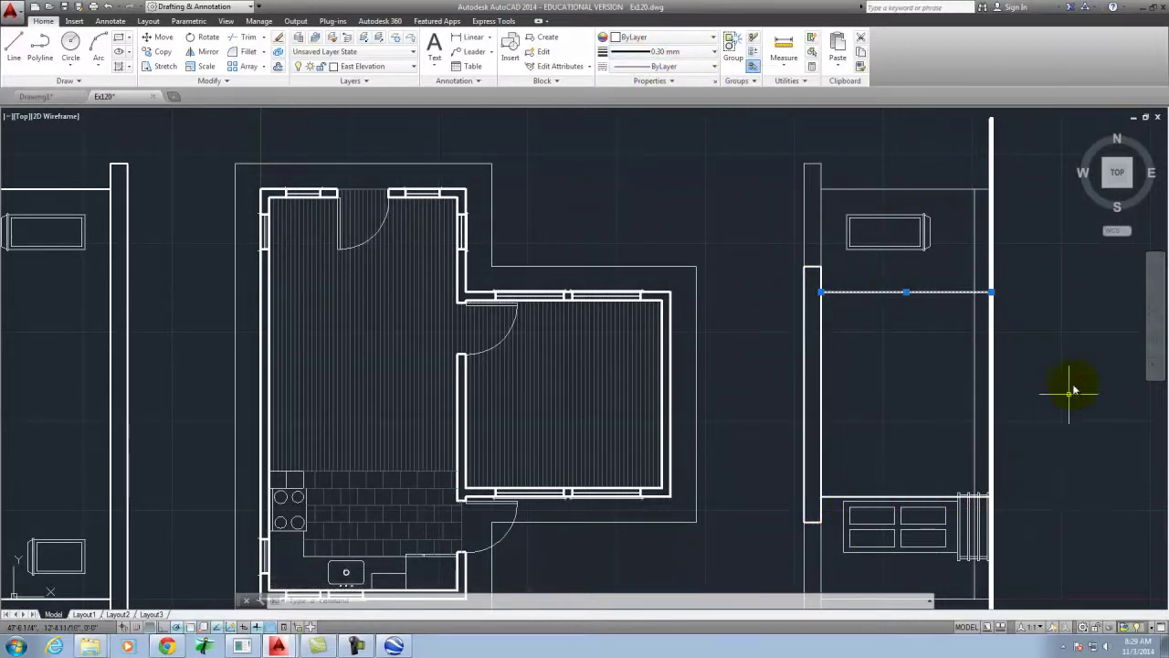
pyautogui.press('Escape')
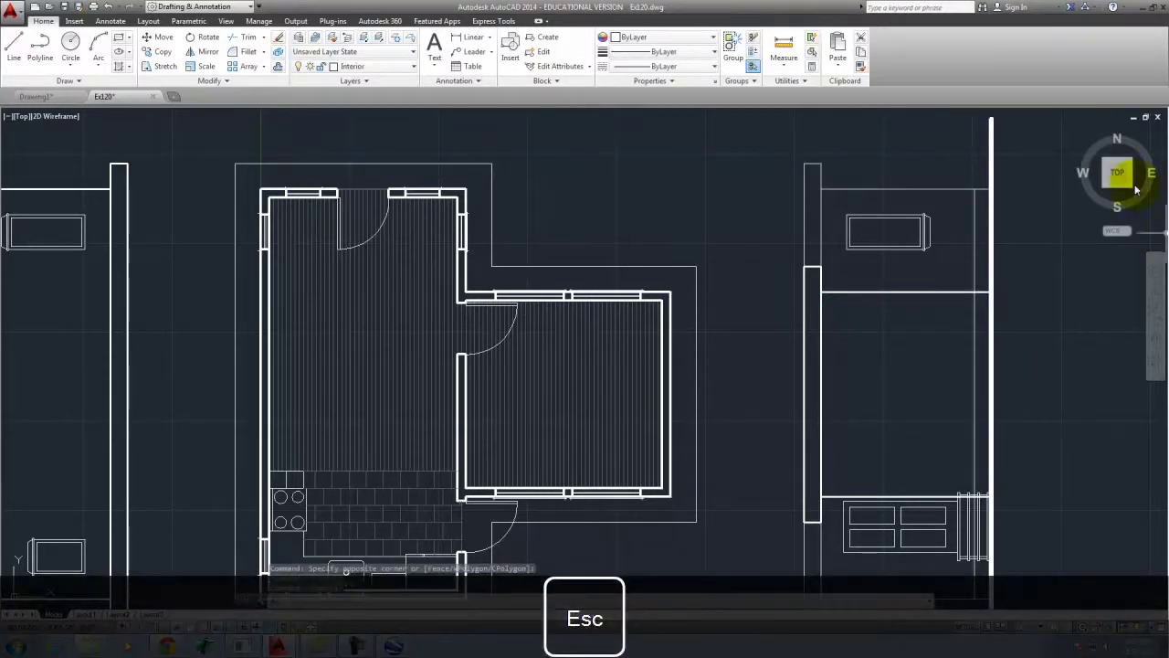
pyautogui.click(1030, 143)
pyautogui.click(966, 148)
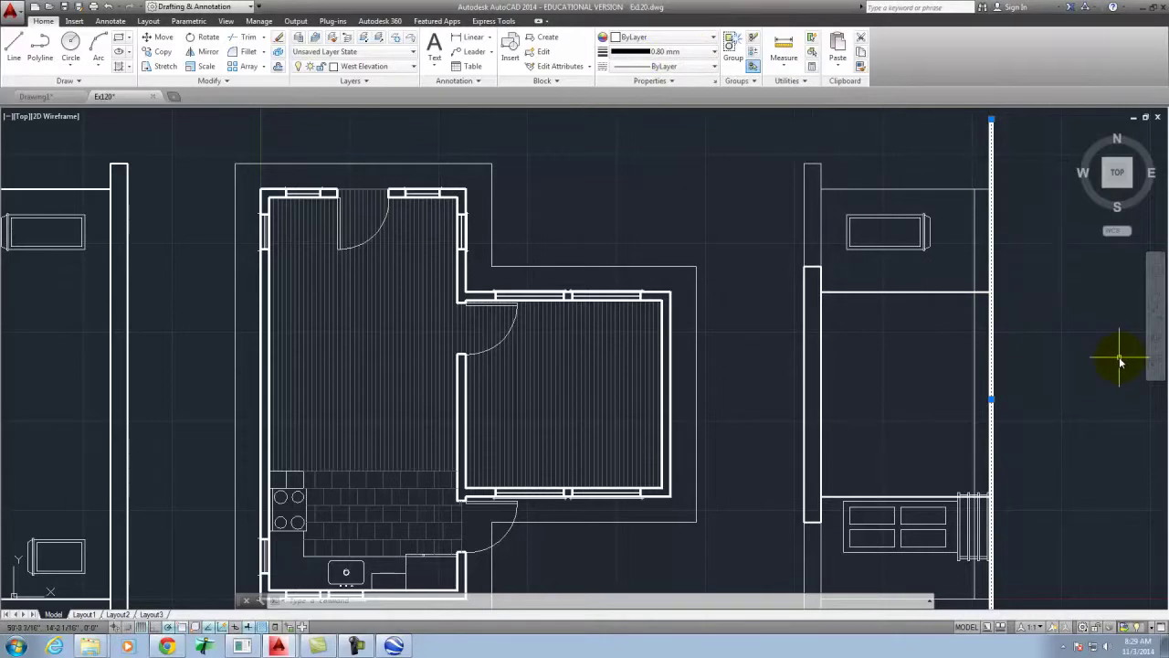
# Inspect the lineweight of the thin outer wall line beyond the small window in the east elevation, clearing the selection.
pyautogui.press('Escape')
pyautogui.scroll(-3, 908, 301)
pyautogui.scroll(5, 875, 286)
pyautogui.click(908, 269)
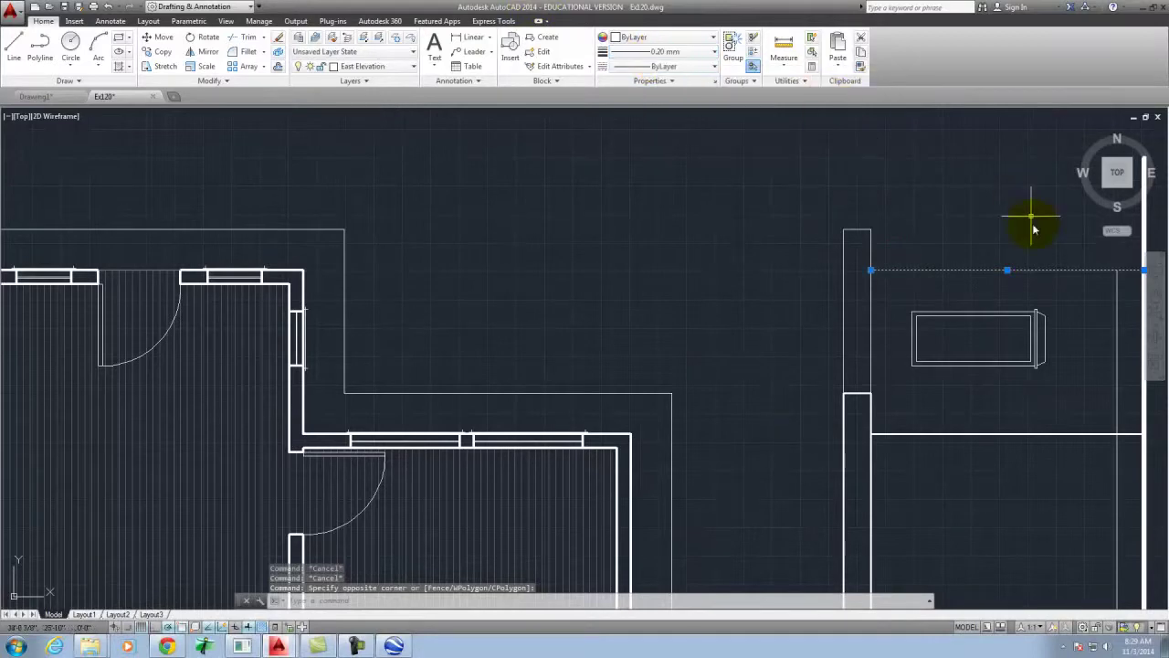
pyautogui.scroll(-5, 974, 234)
pyautogui.scroll(5, 934, 214)
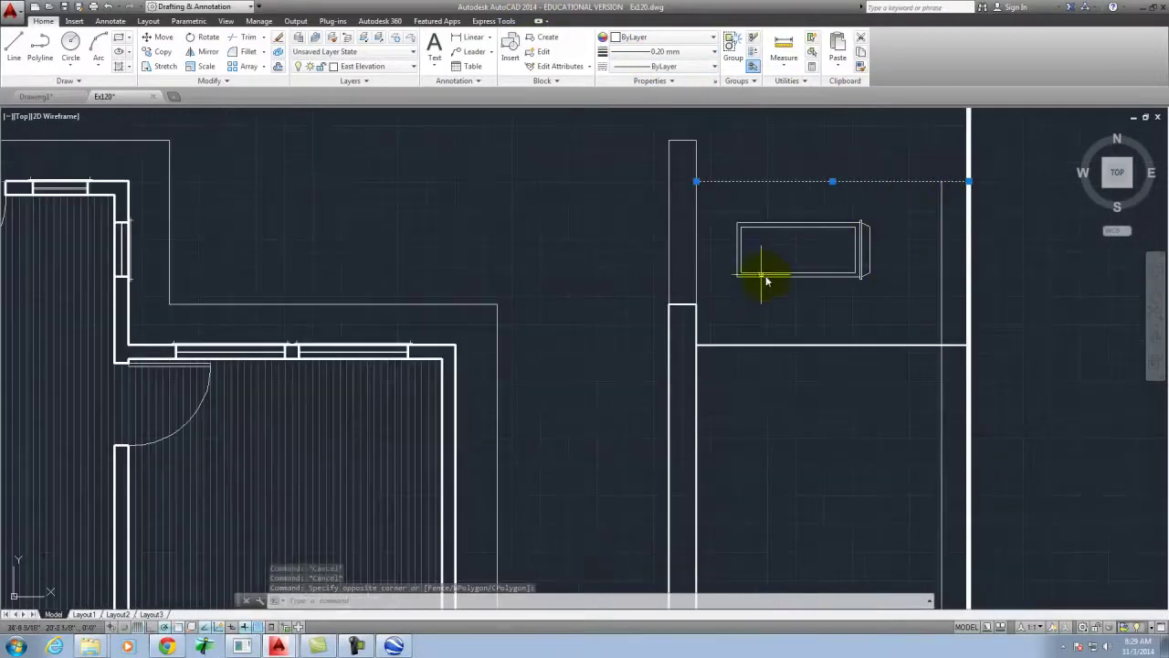
pyautogui.press('Escape')
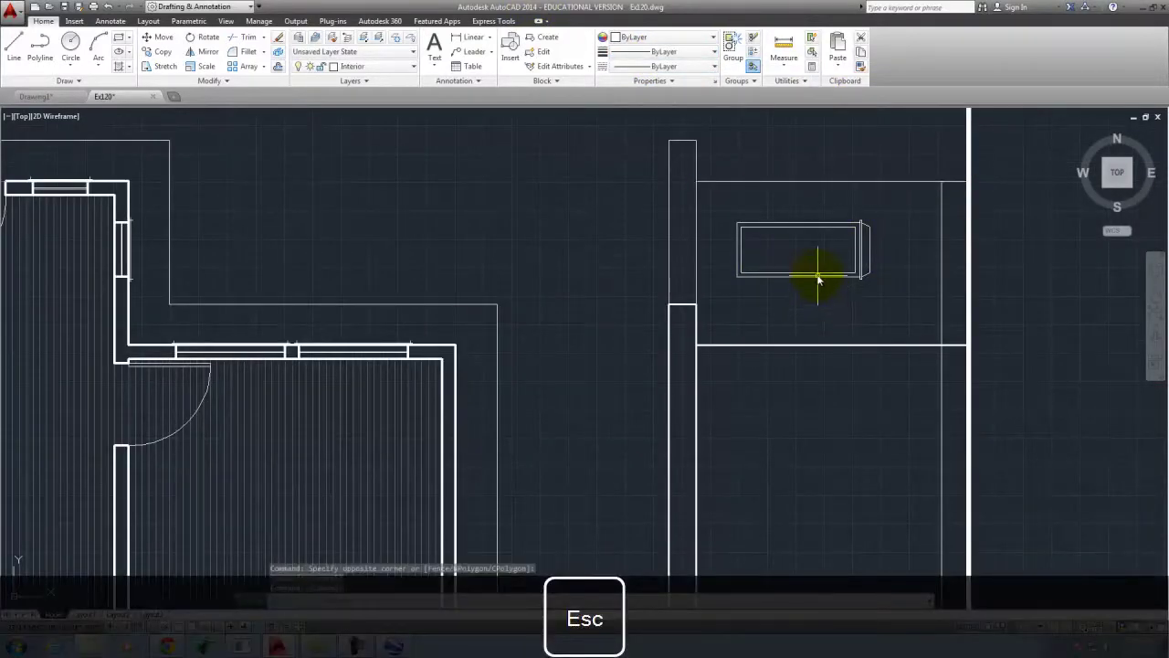
# Inspect the lineweights of the small window's outer frame line and inner pane line in the east elevation.
pyautogui.click(810, 275)
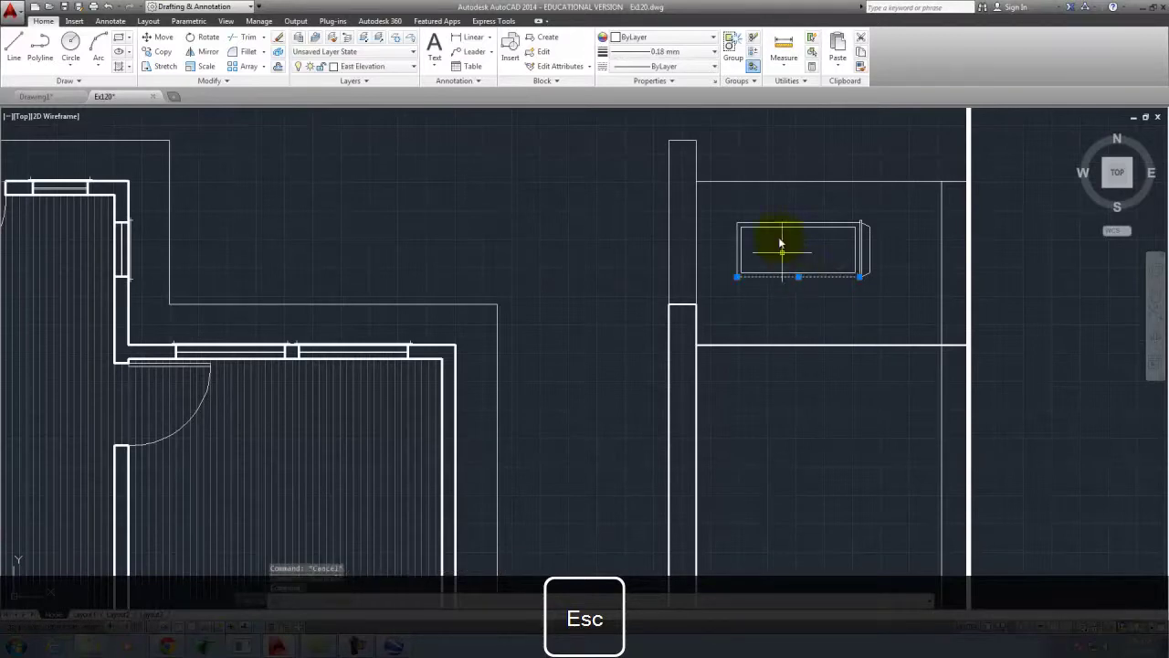
pyautogui.press('Escape')
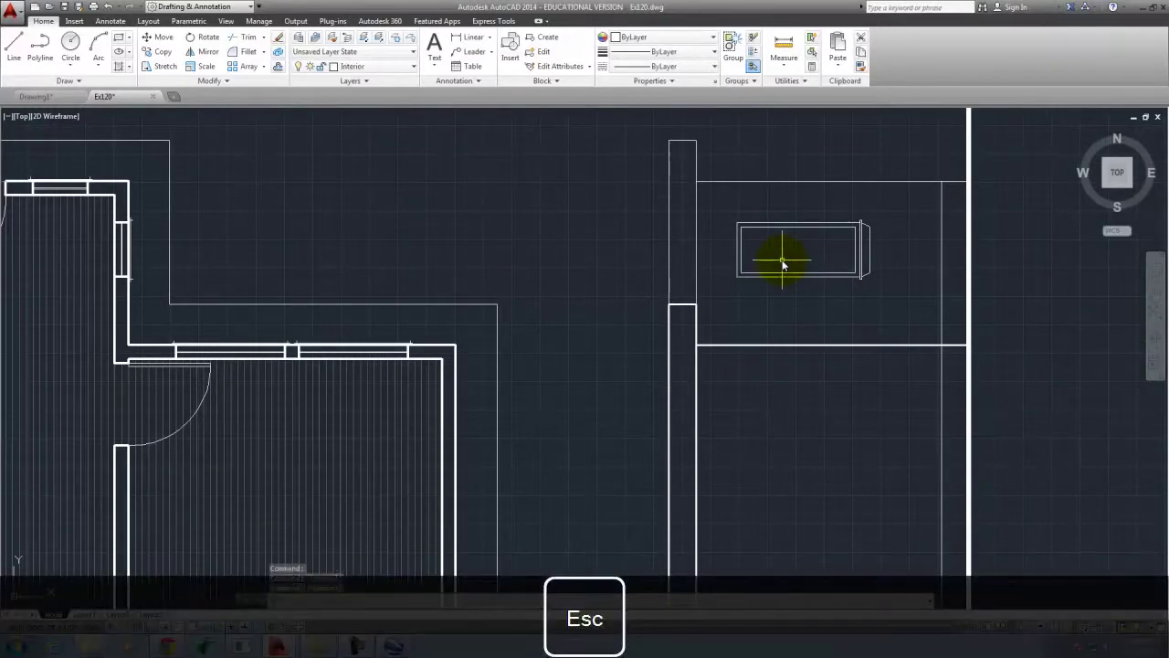
pyautogui.click(792, 274)
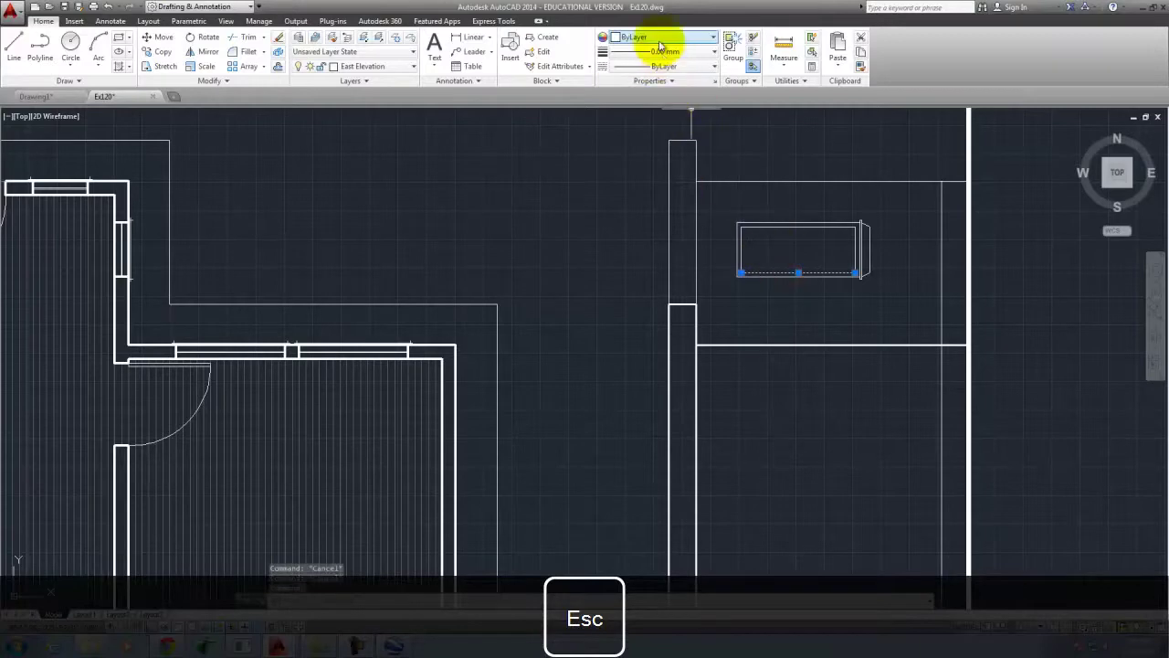
pyautogui.press('Escape')
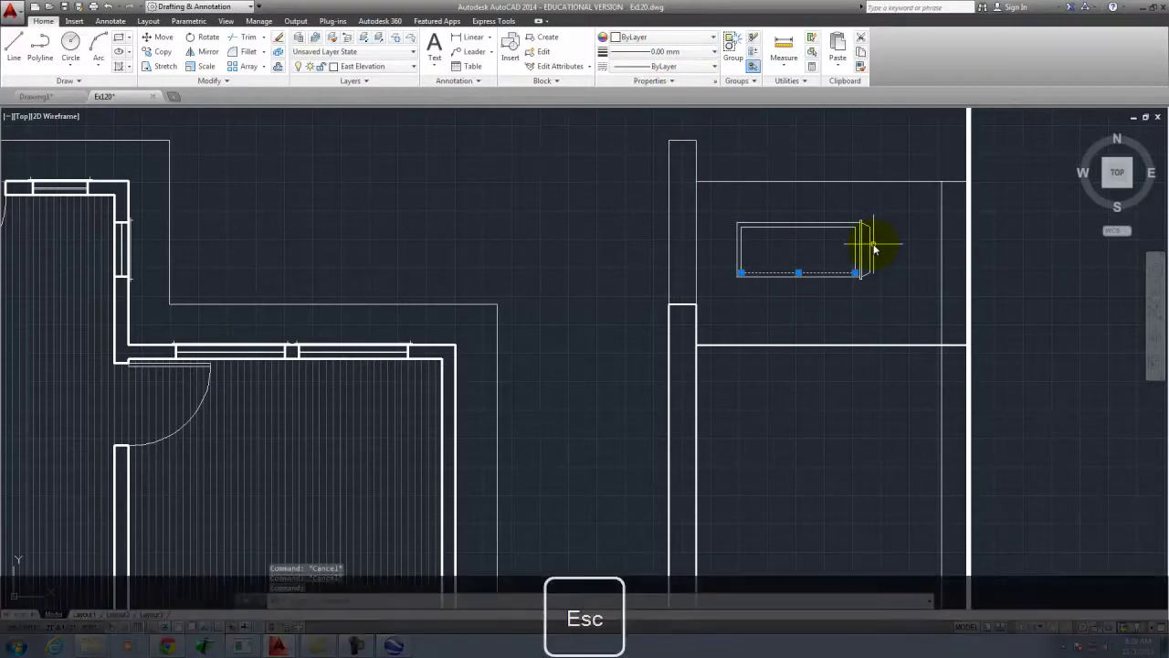
# Review the line hierarchy across the floor plan and all four surrounding elevations.
pyautogui.scroll(-6, 692, 243)
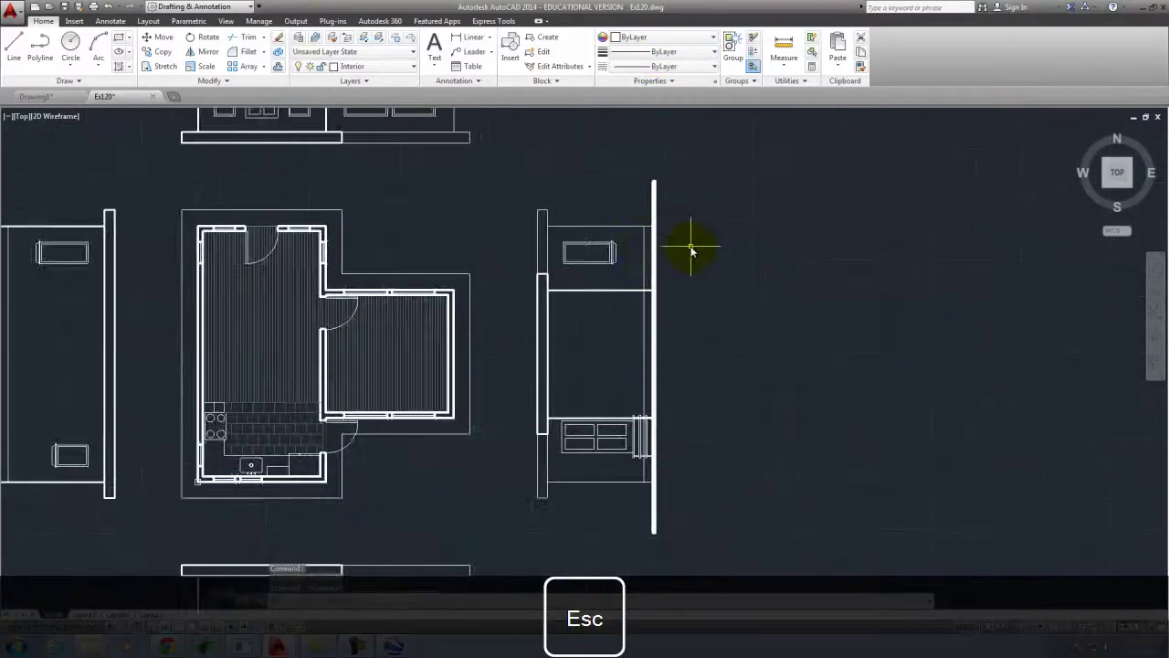
pyautogui.scroll(2, 405, 484)
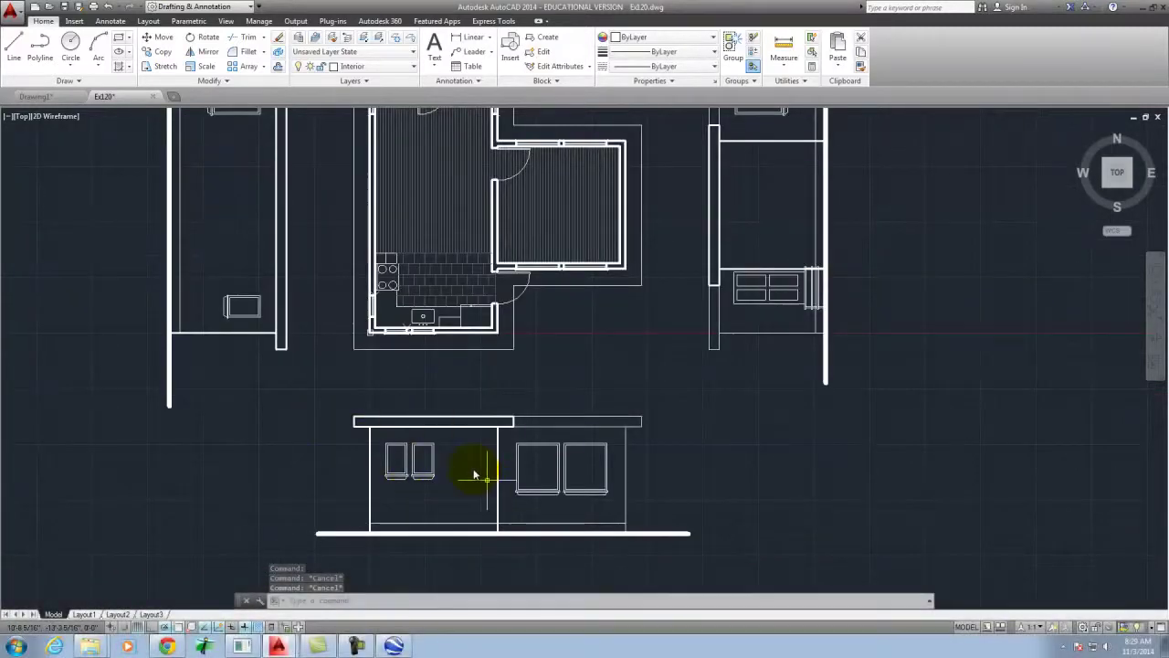
pyautogui.scroll(-2, 816, 487)
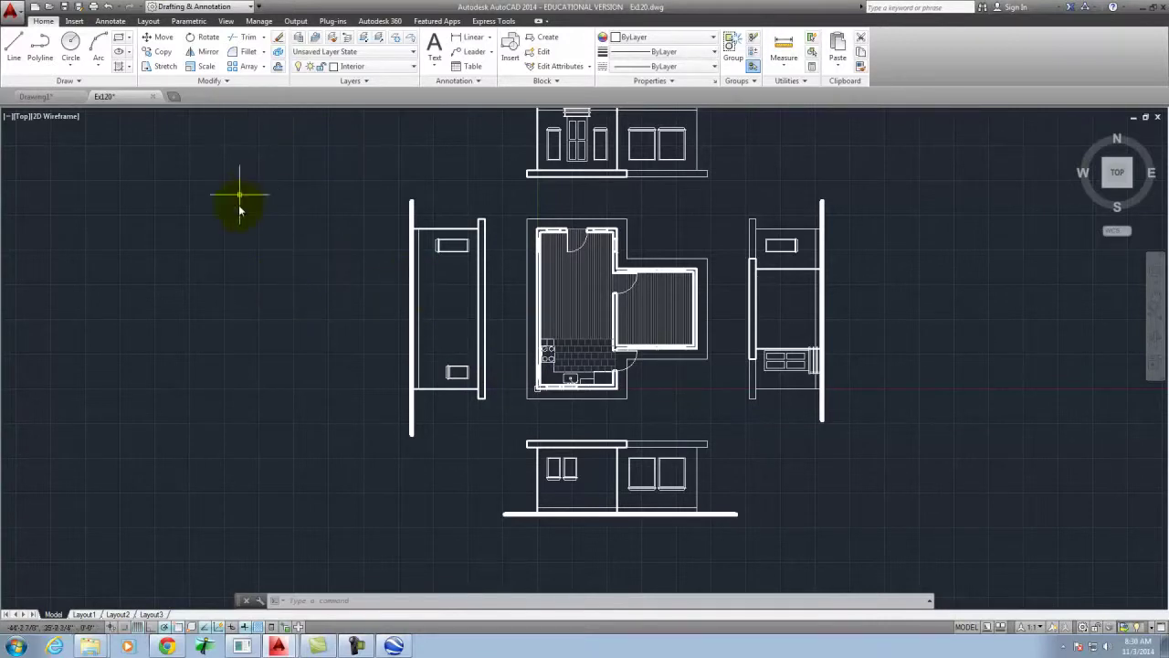
pyautogui.scroll(-1, 412, 399)
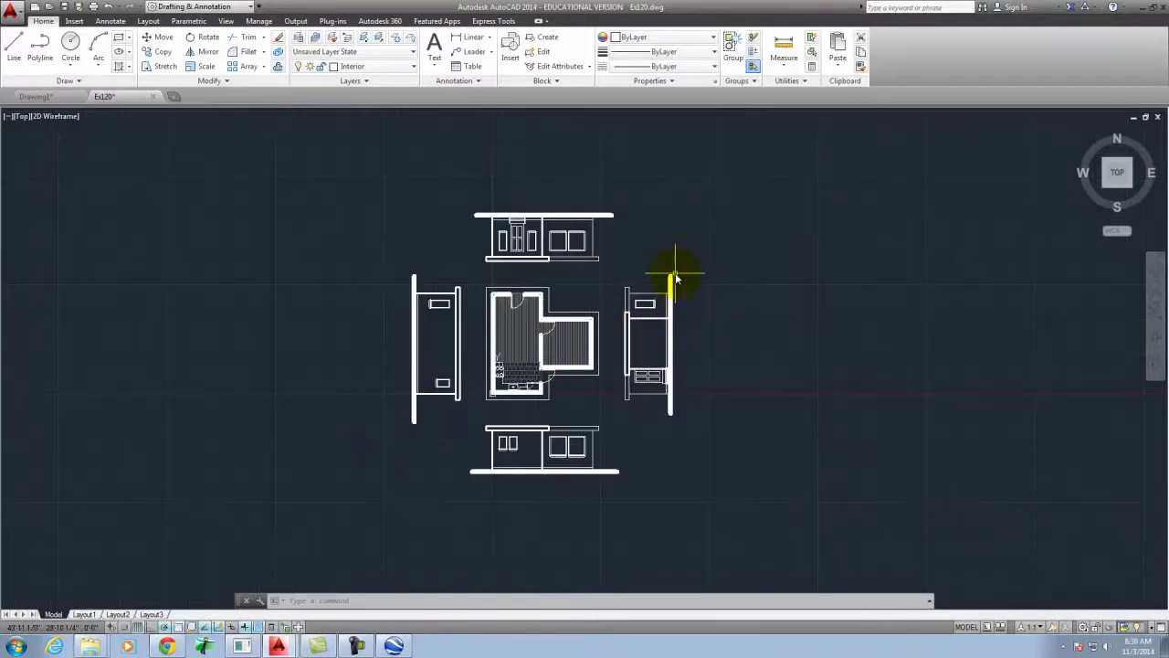